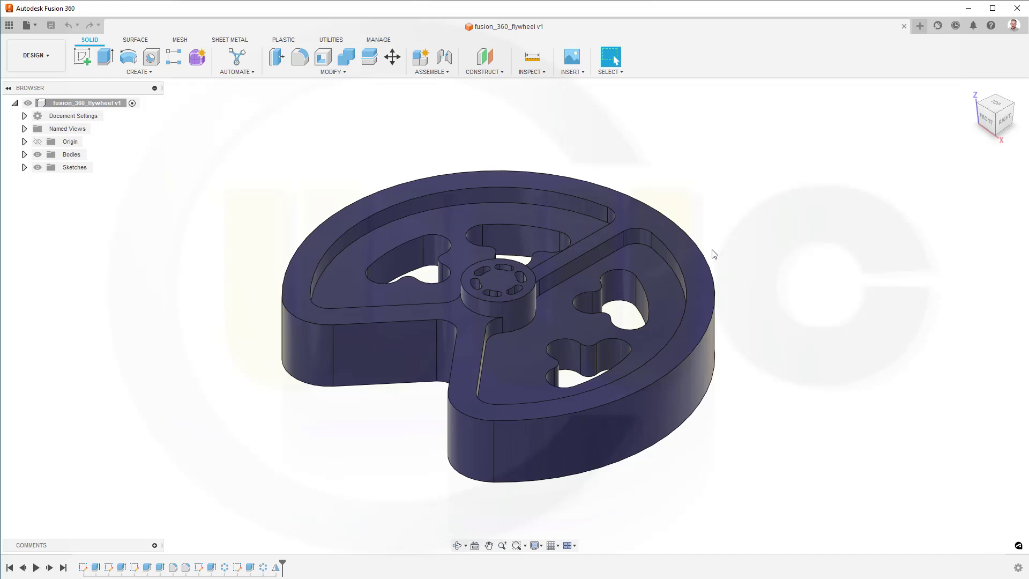
- Orbit the finished flywheel to inspect it, then switch to its drawing PDF
middle_click_drag(714, 254, 692, 337, "shift")
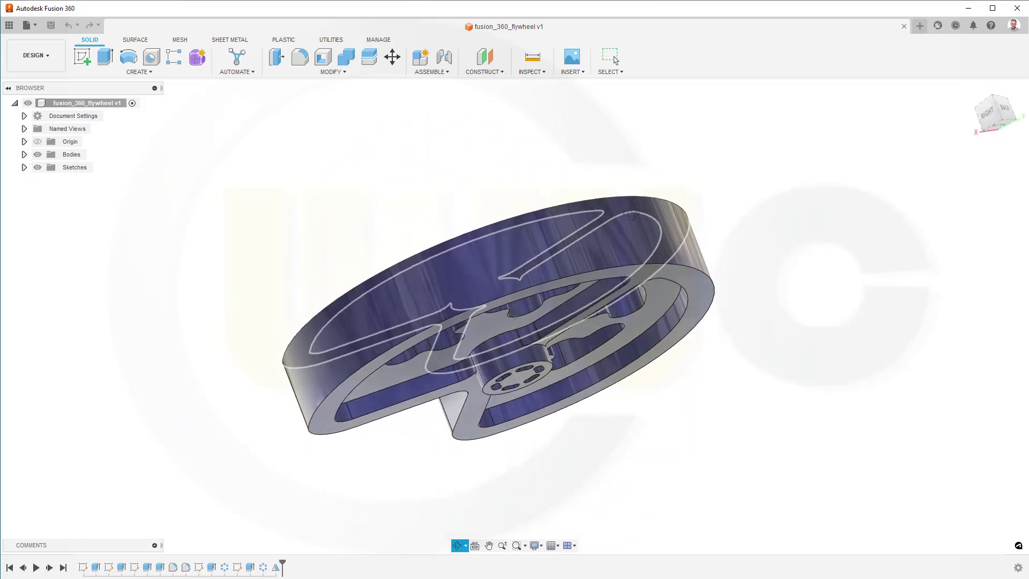
mouse_move(631, 215)
middle_mouse_down("shift")
mouse_move(737, 221)
mouse_move(701, 194)
mouse_move(706, 227)
mouse_move(742, 250)
mouse_move(745, 233)
middle_mouse_up("shift")
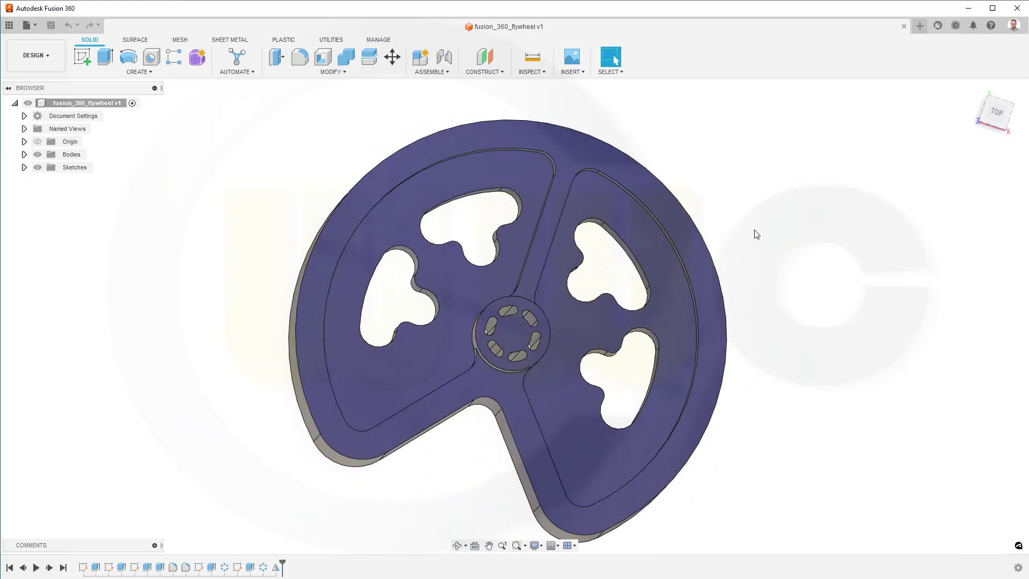
key("alt+Tab")
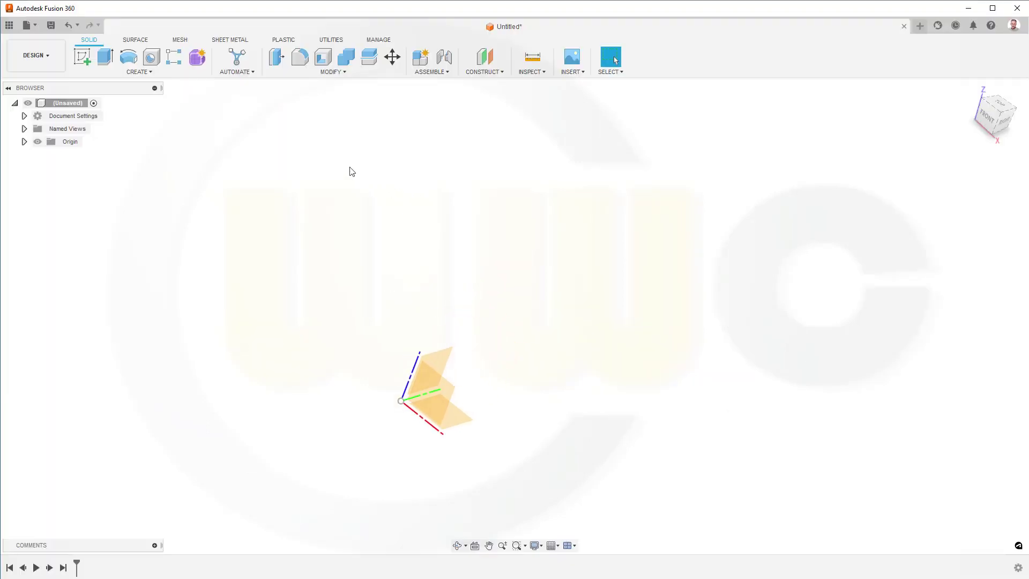
- Sketch a Ø230 mm circle centred on the origin of the XY plane
left_click(82, 57)
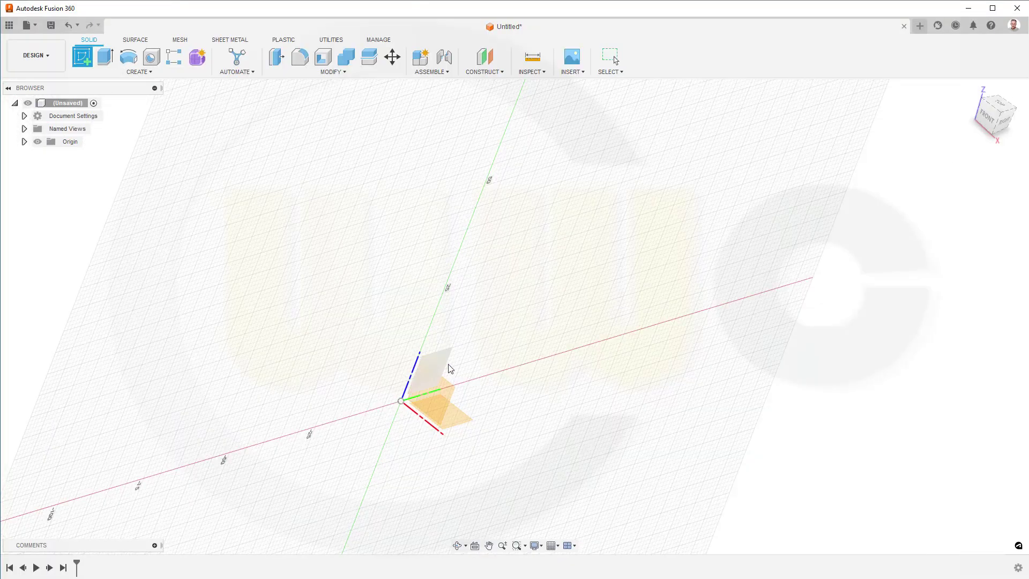
left_click(457, 416)
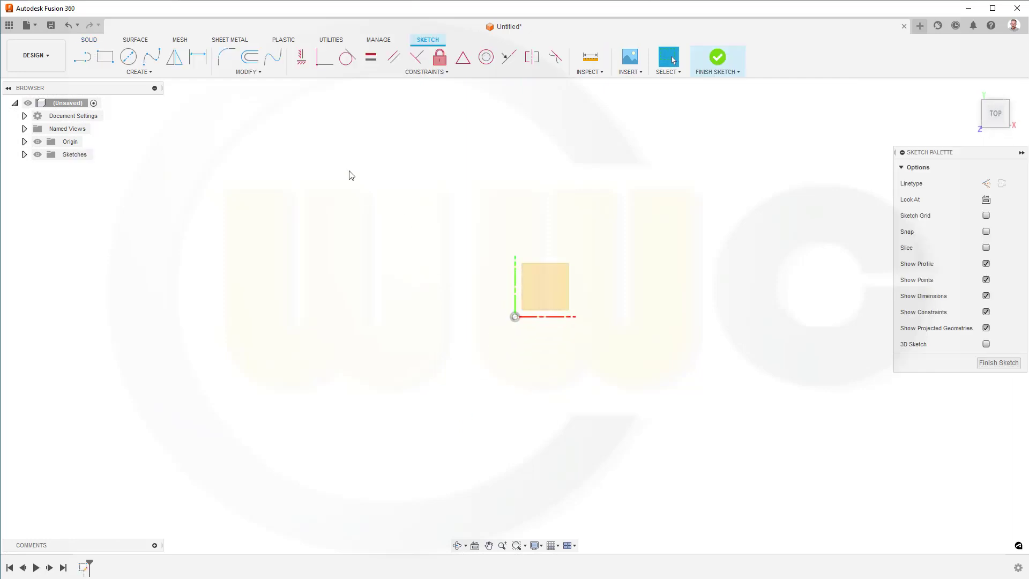
left_click(129, 63)
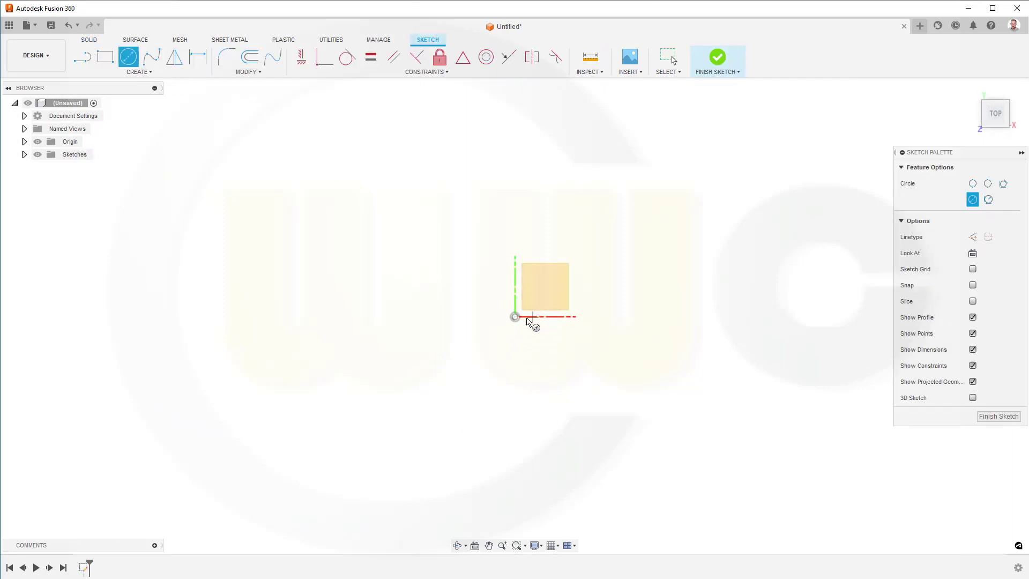
left_click(514, 317)
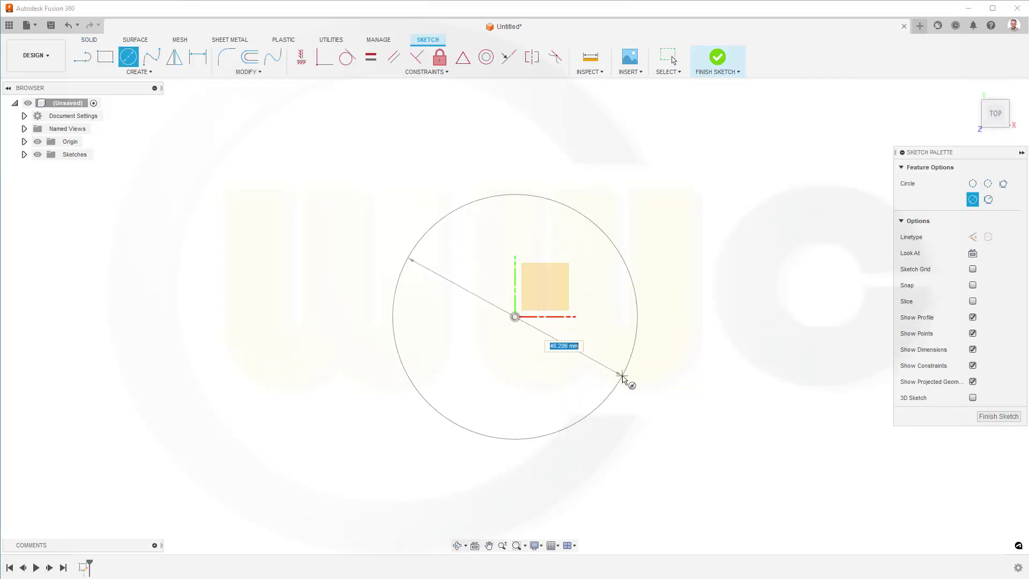
key("Return")
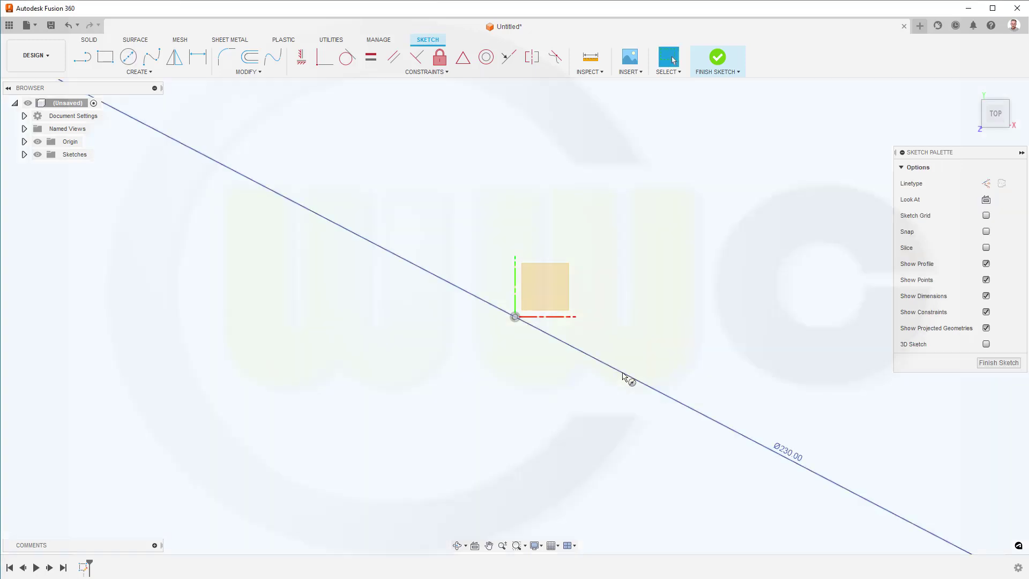
scroll(595, 359, "down", 6)
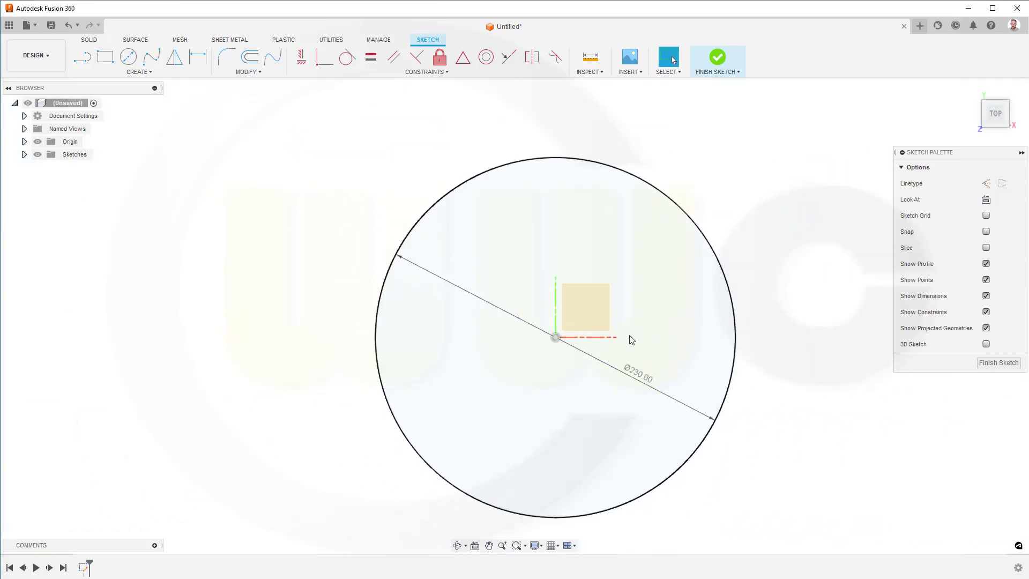
- Draw two dashed construction lines fanning down from the circle's centre
left_click(986, 183)
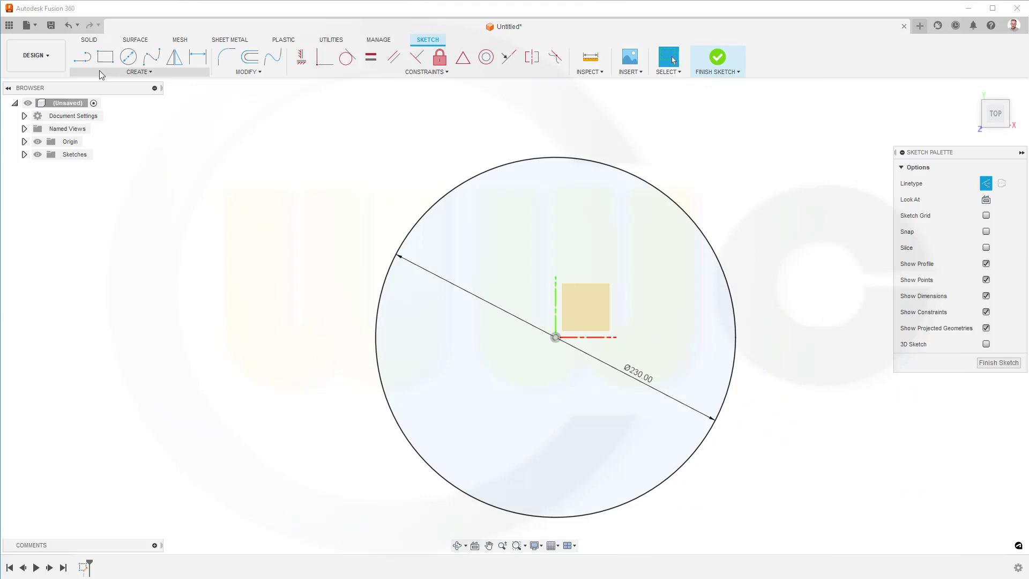
left_click(84, 58)
left_click(395, 499)
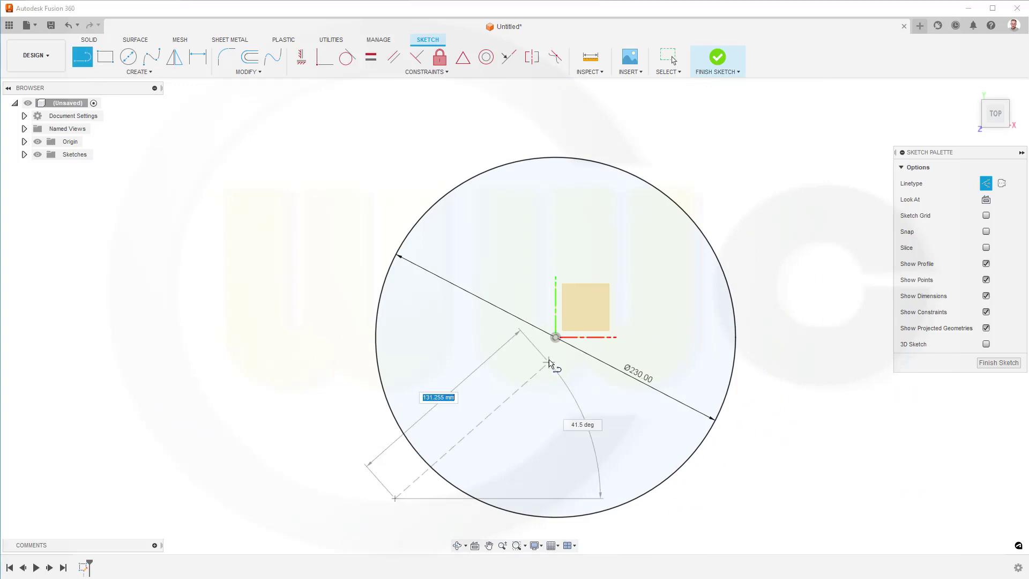
left_click(555, 337)
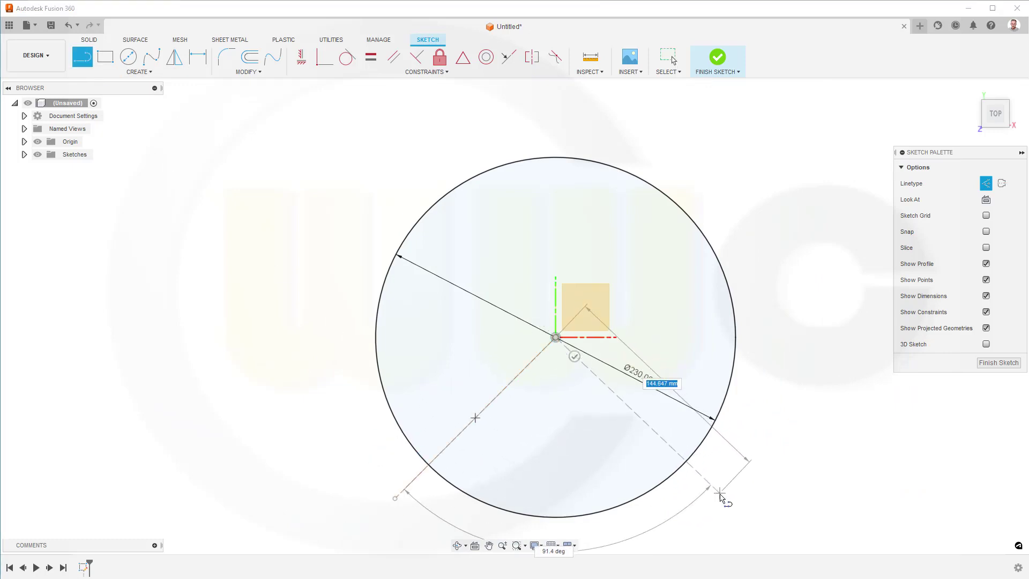
left_click(716, 498)
key("Escape")
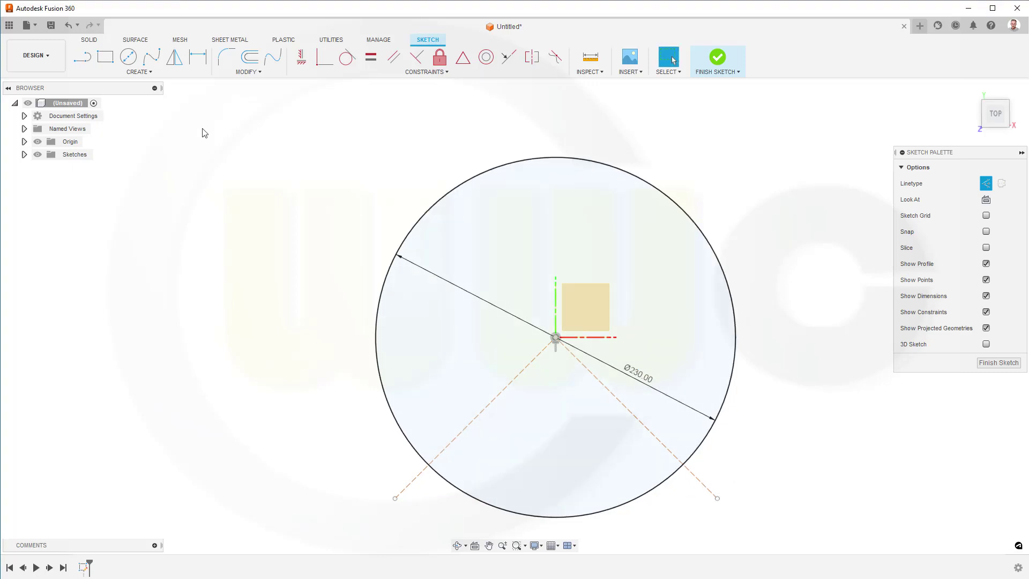
- Draw a solid V of two lines with its apex below the centre
left_click(424, 525)
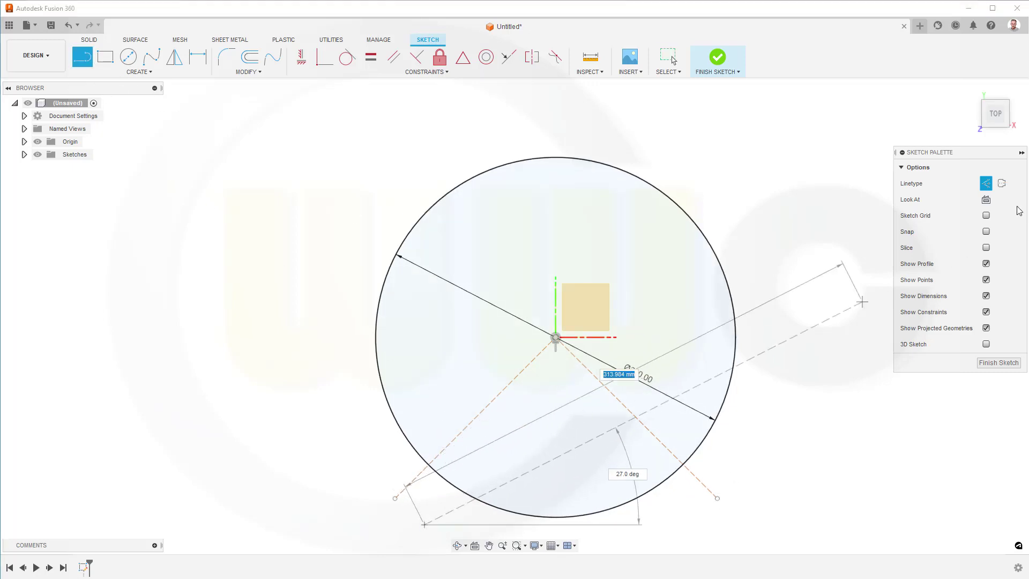
left_click(986, 183)
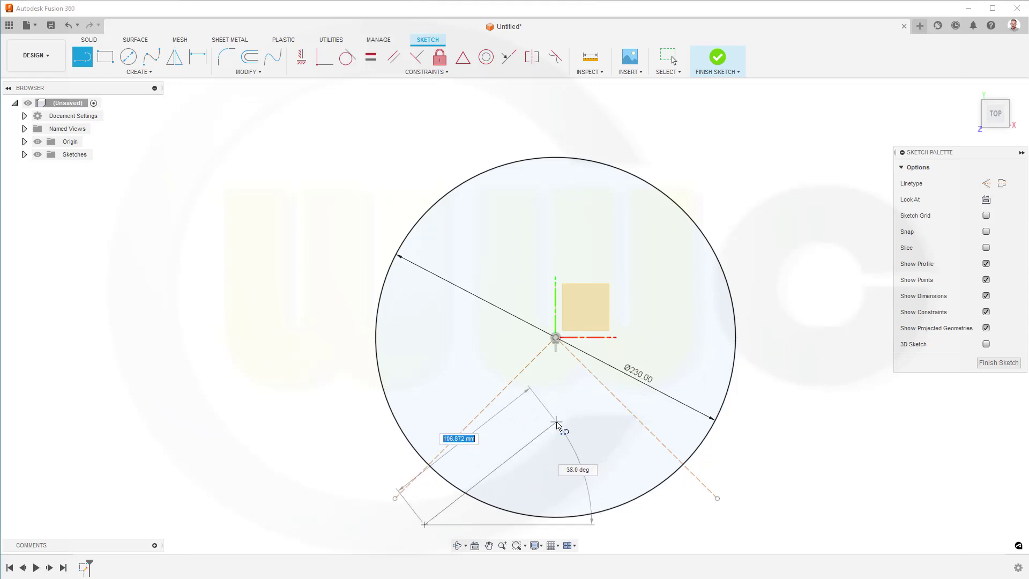
left_click(566, 416)
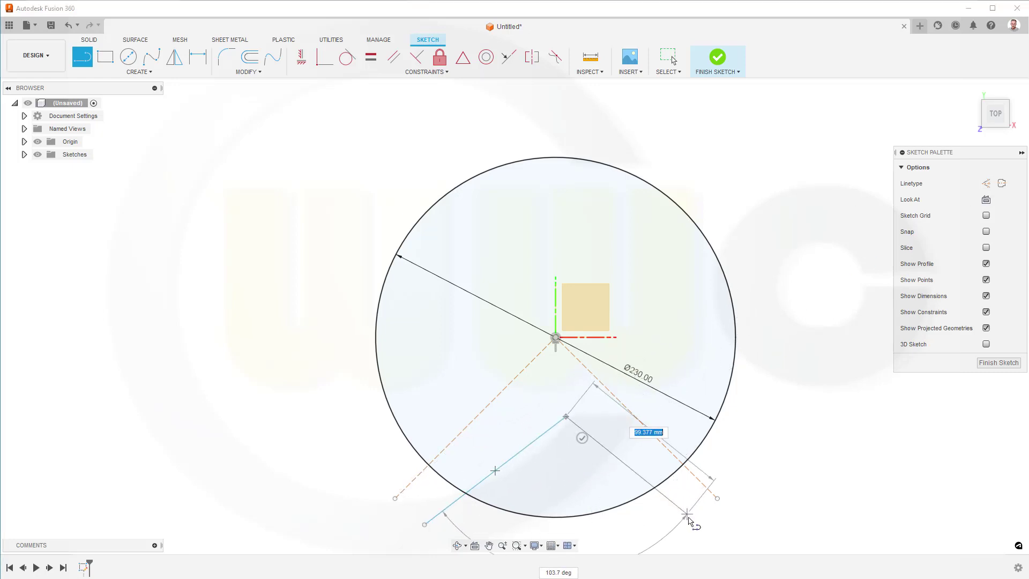
left_click(691, 524)
key("Escape")
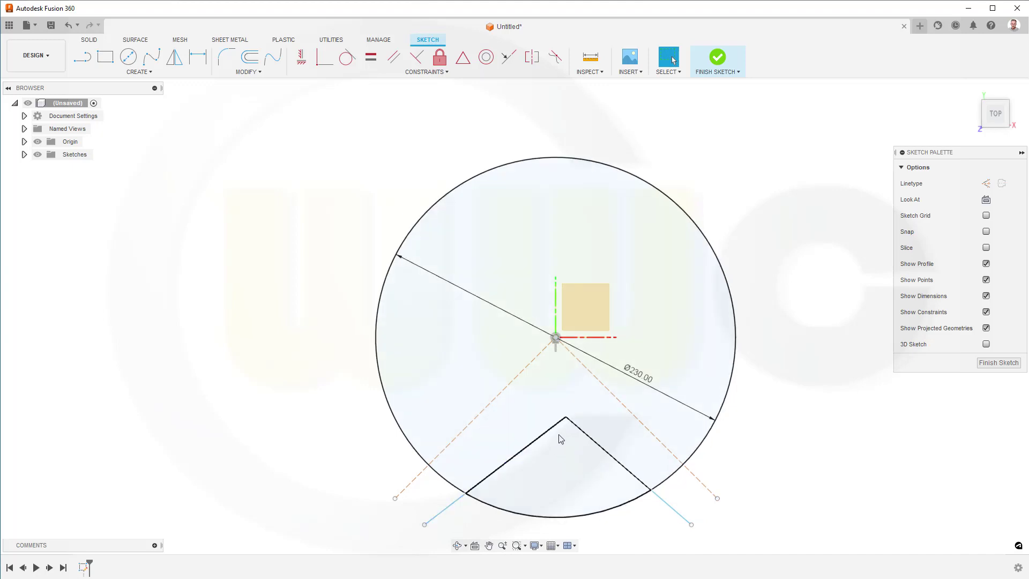
left_click(601, 453)
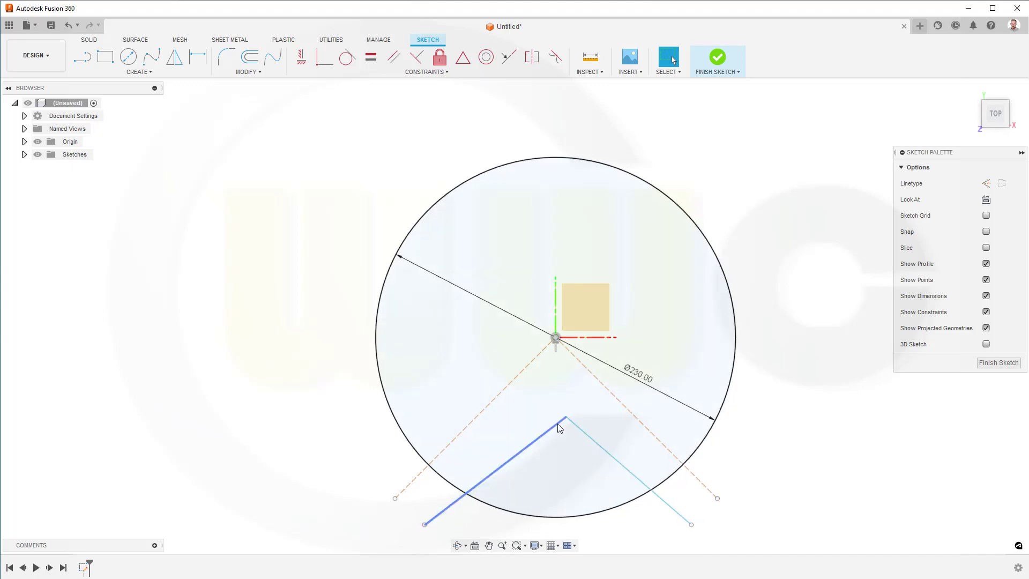
left_click(320, 240)
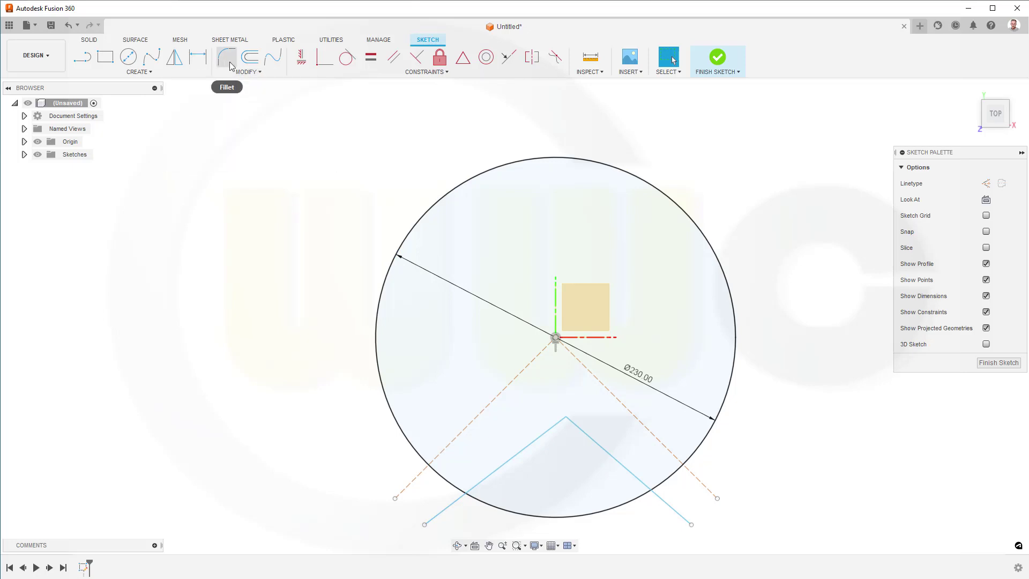
- Trim away the line pieces outside the circle on both sides
left_click(247, 71)
left_click(233, 105)
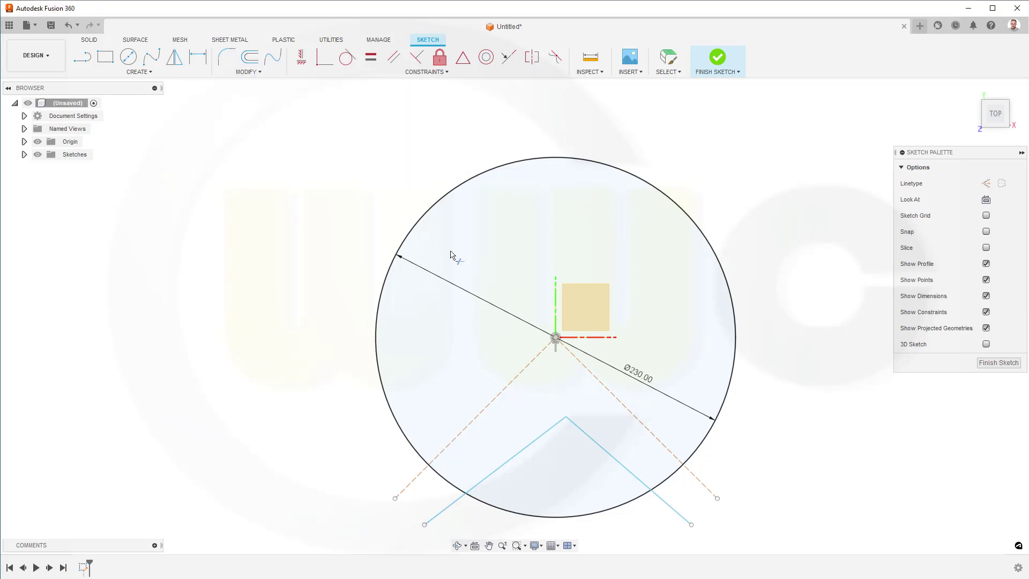
left_click(406, 482)
left_click(448, 506)
left_click(670, 506)
left_click(701, 481)
- Make the construction line and V ends coincident with the circle
left_click(302, 56)
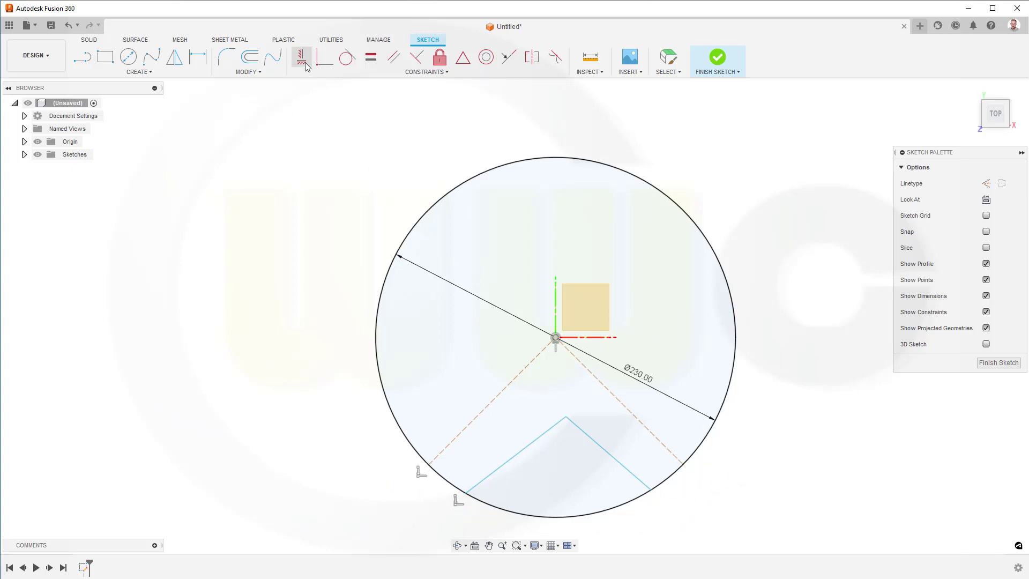
left_click(428, 466)
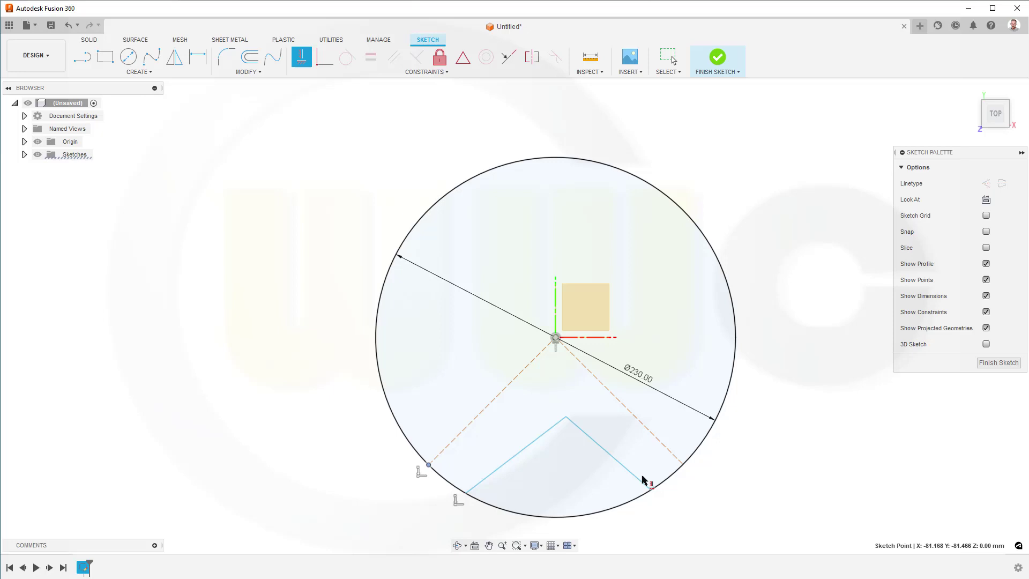
left_click(687, 470)
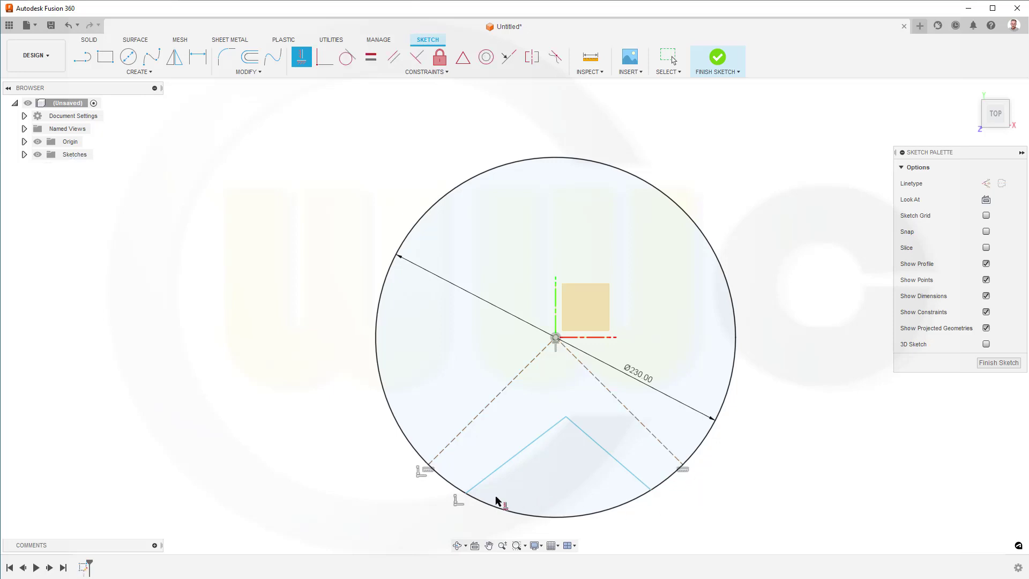
left_click(466, 494)
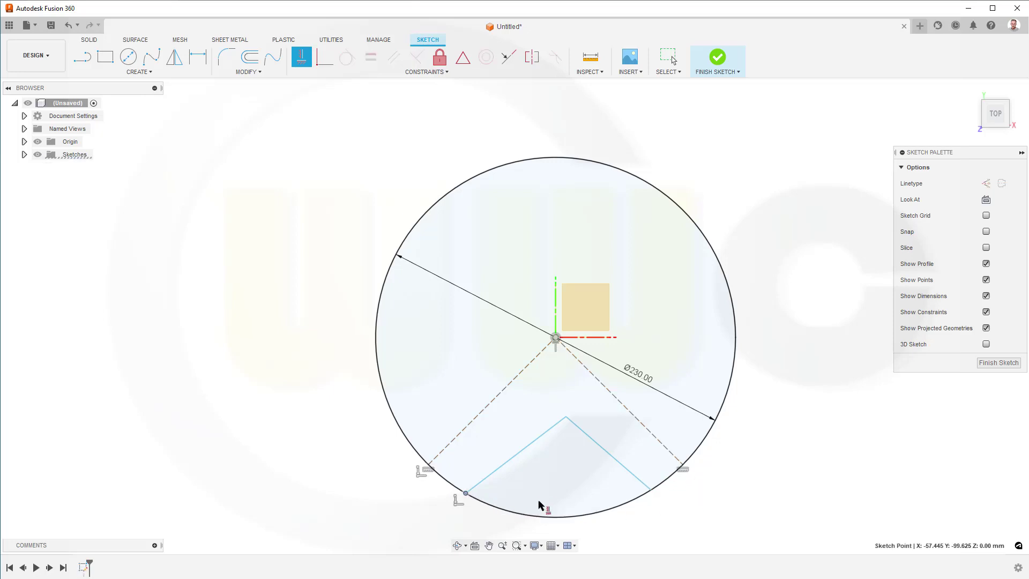
left_click(652, 491)
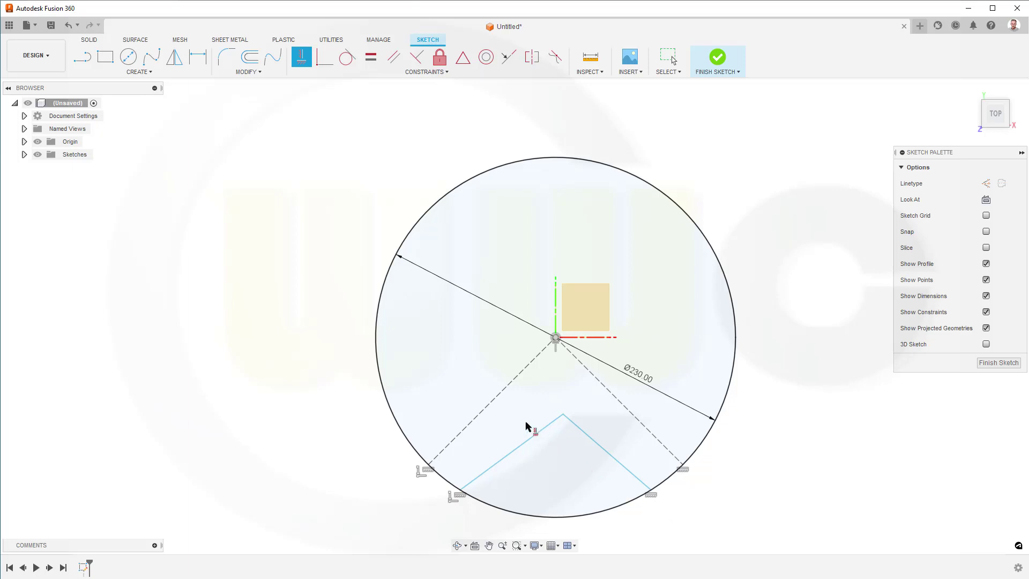
- Align the V's apex vertically below the centre and make its left arm parallel to its guide
left_click(566, 418)
left_click(556, 340)
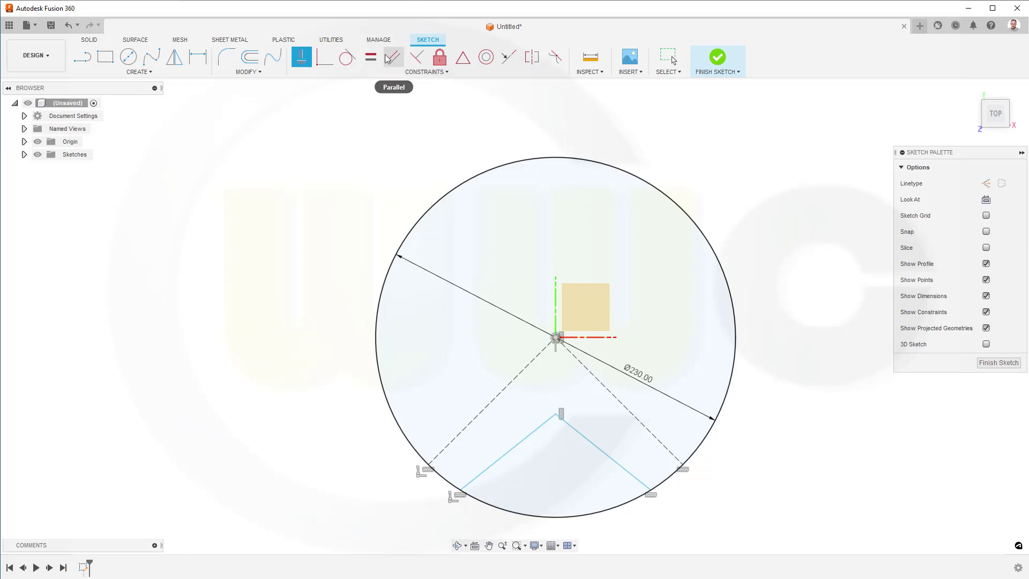
left_click(397, 61)
left_click(489, 405)
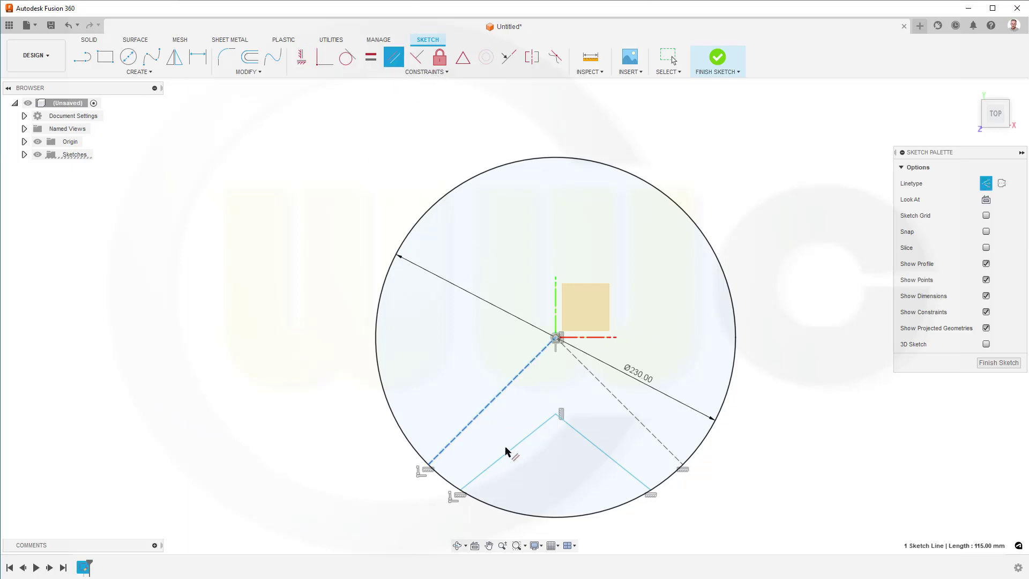
left_click(509, 456)
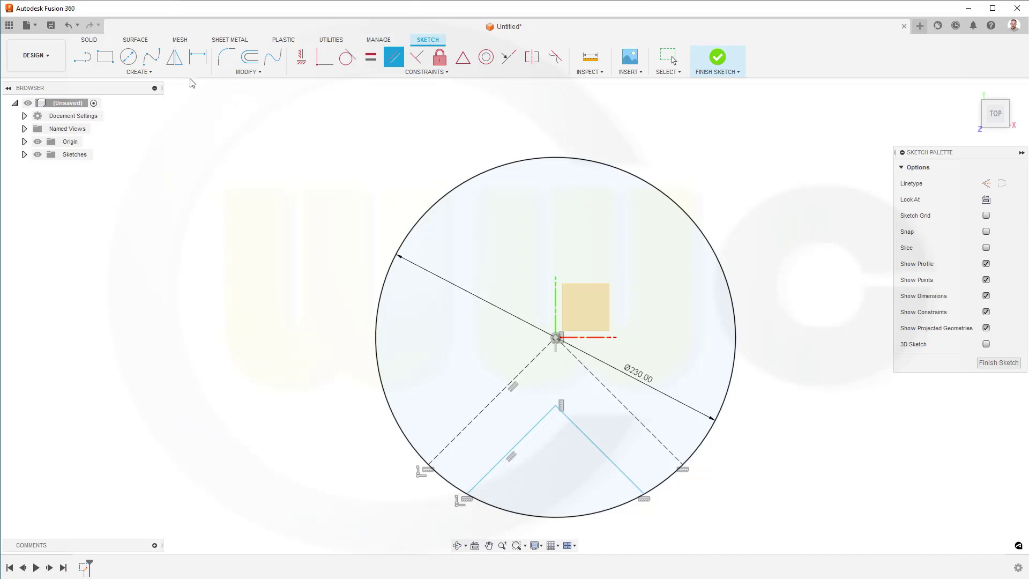
- Dimension the V arm 19 mm from its construction line and add a driven 90° slot angle
left_click(197, 56)
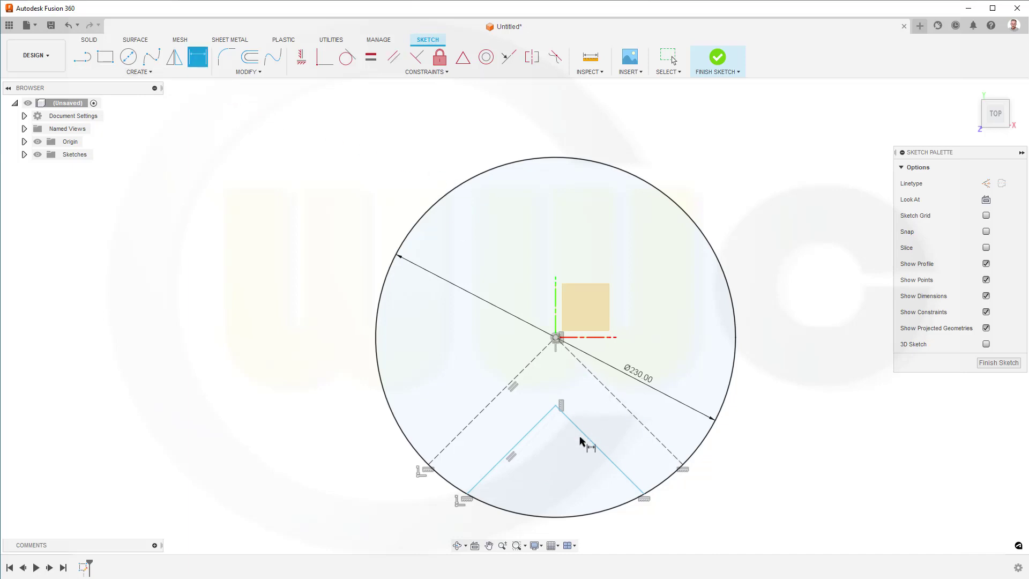
left_click(591, 443)
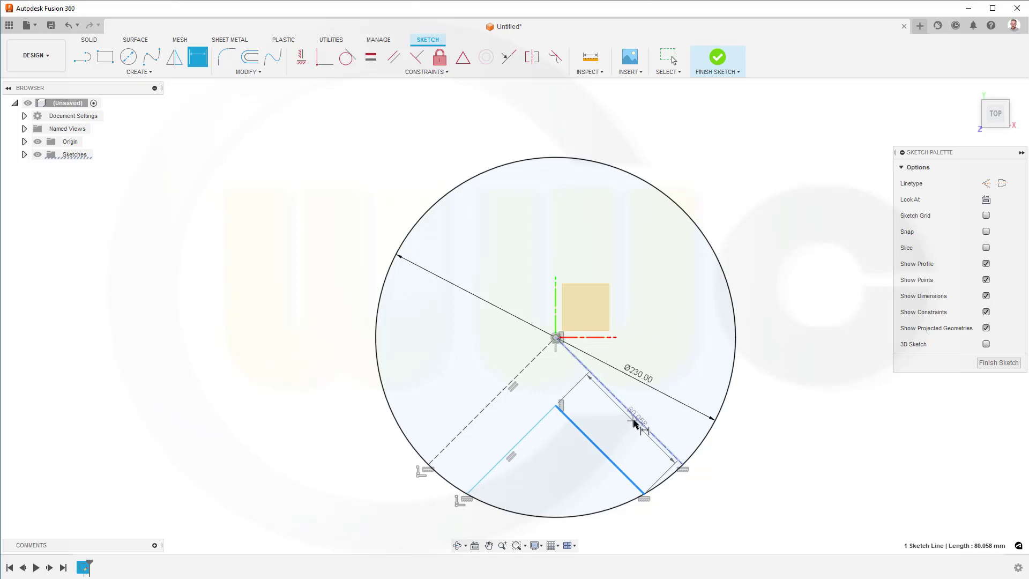
left_click(634, 423)
left_click(631, 432)
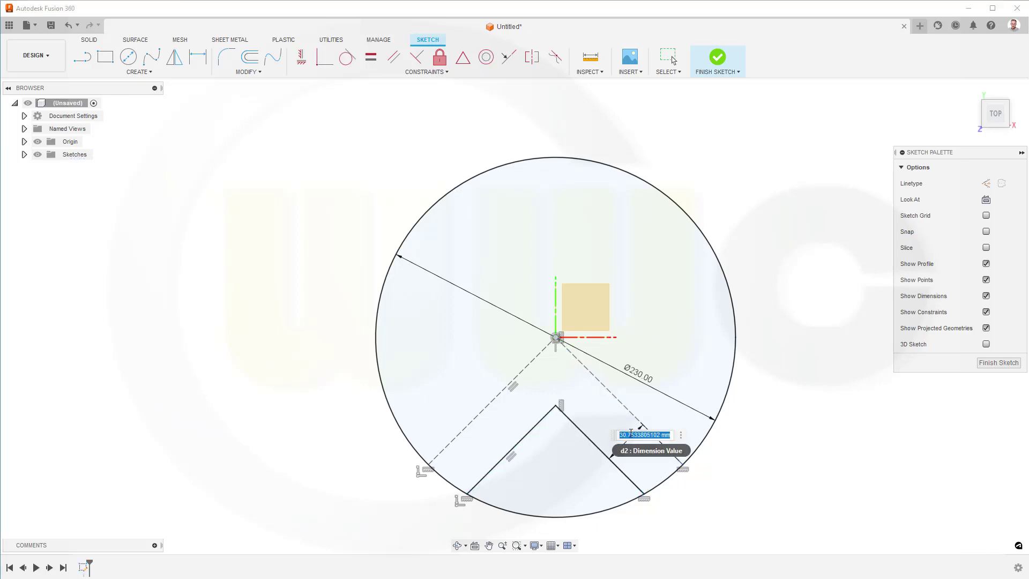
type("19")
key("Return")
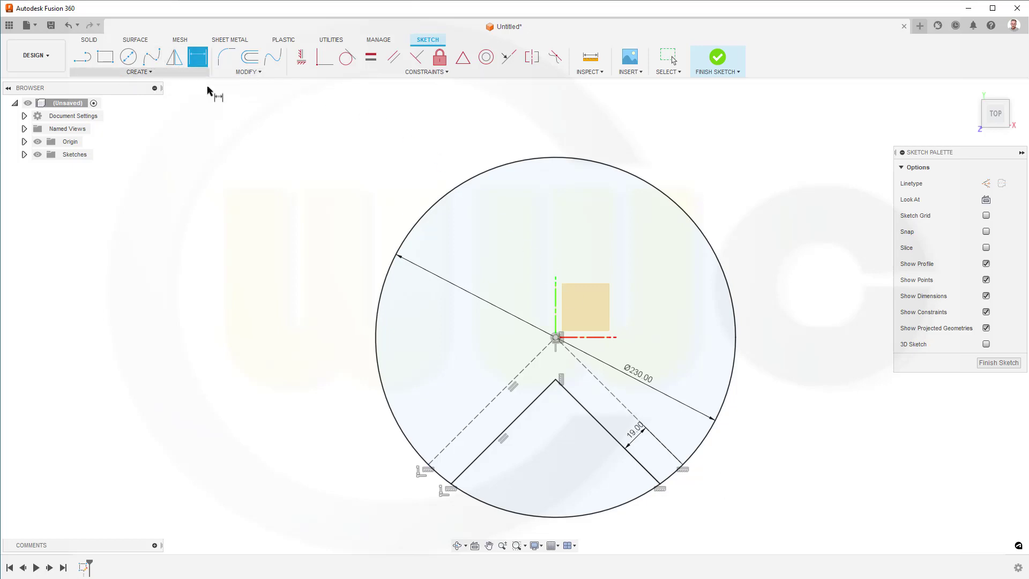
left_click(447, 453)
left_click(662, 445)
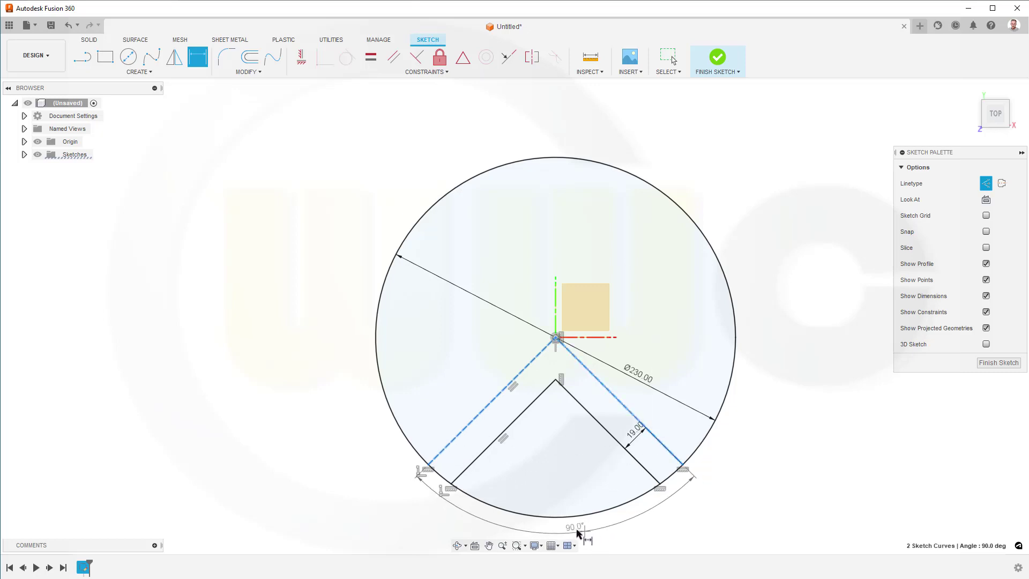
left_click(565, 531)
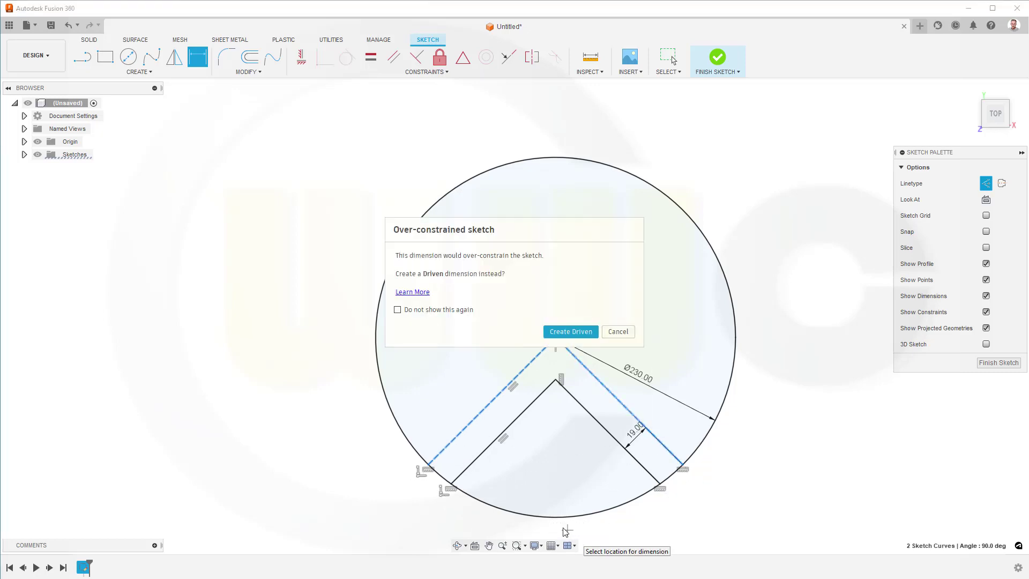
key("Return")
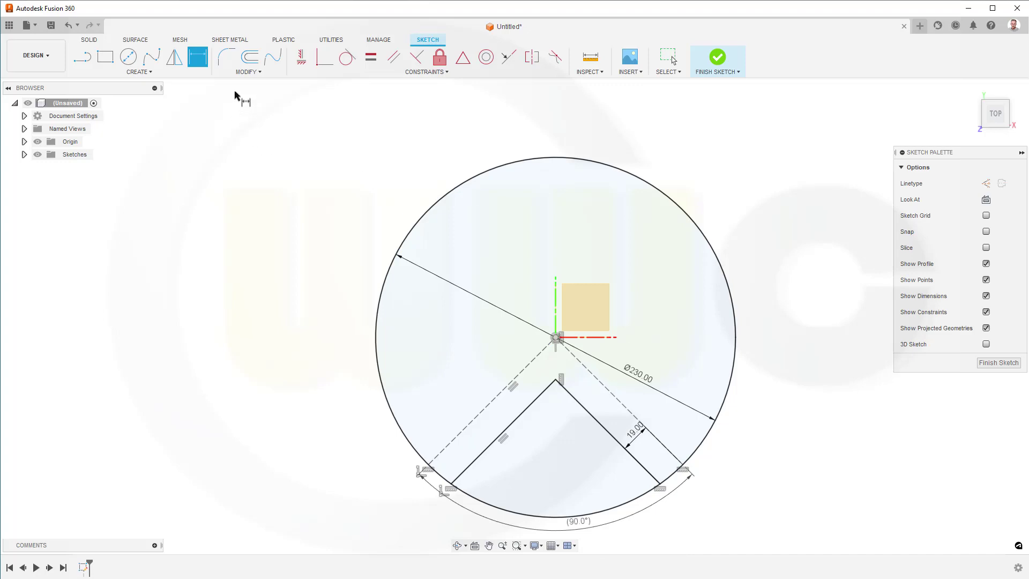
- Trim the bottom arc between the slot lines and finish the sketch
left_click(246, 71)
left_click(235, 104)
left_click(601, 516)
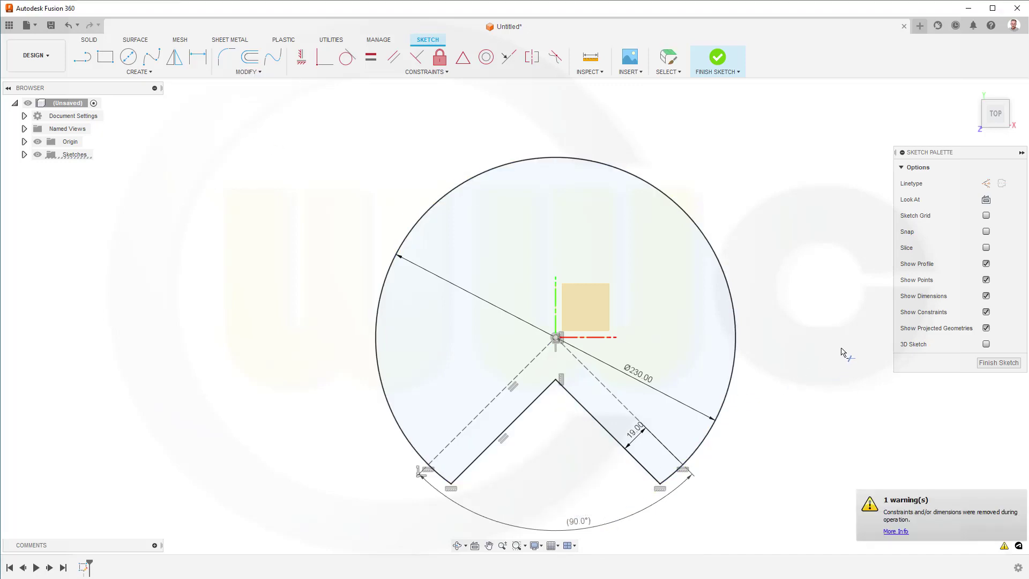
left_click(717, 59)
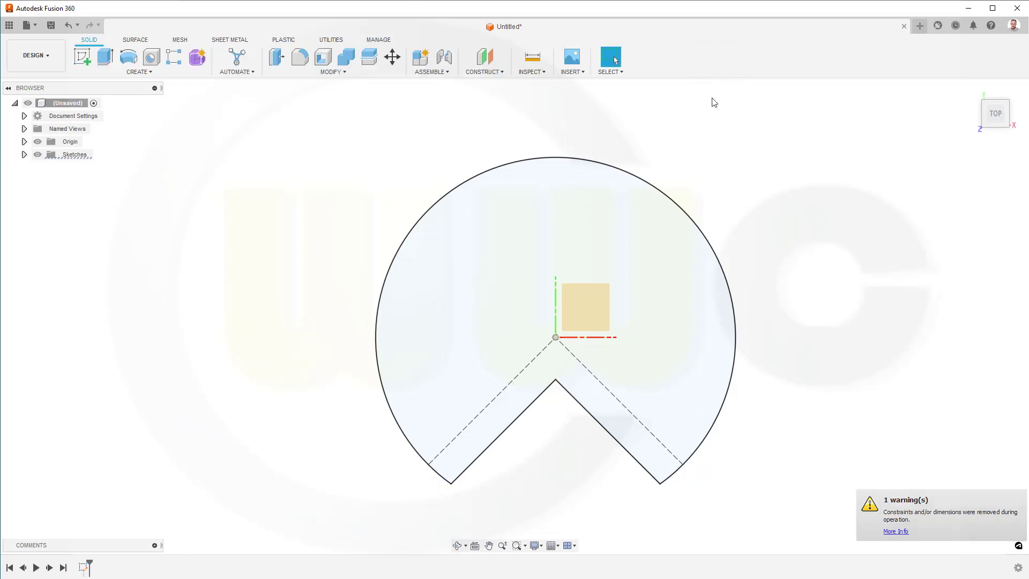
mouse_move(455, 308)
middle_mouse_down()
mouse_move(460, 284)
mouse_move(481, 329)
mouse_move(461, 298)
mouse_move(429, 303)
mouse_move(440, 307)
middle_mouse_up()
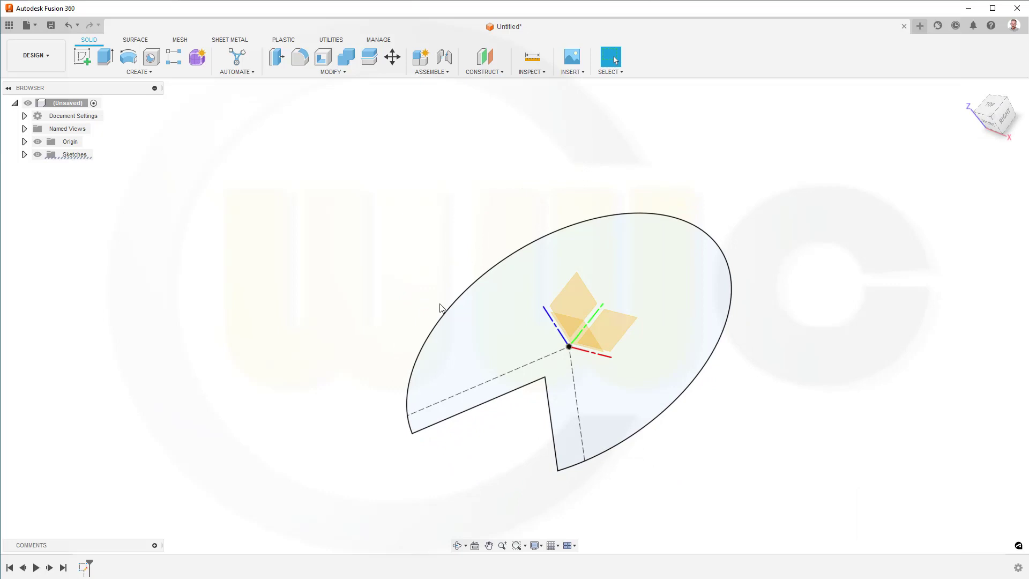
- Extrude the notched profile as a thin wall, symmetric whole length 40 mm, 15 mm walls
left_click(105, 57)
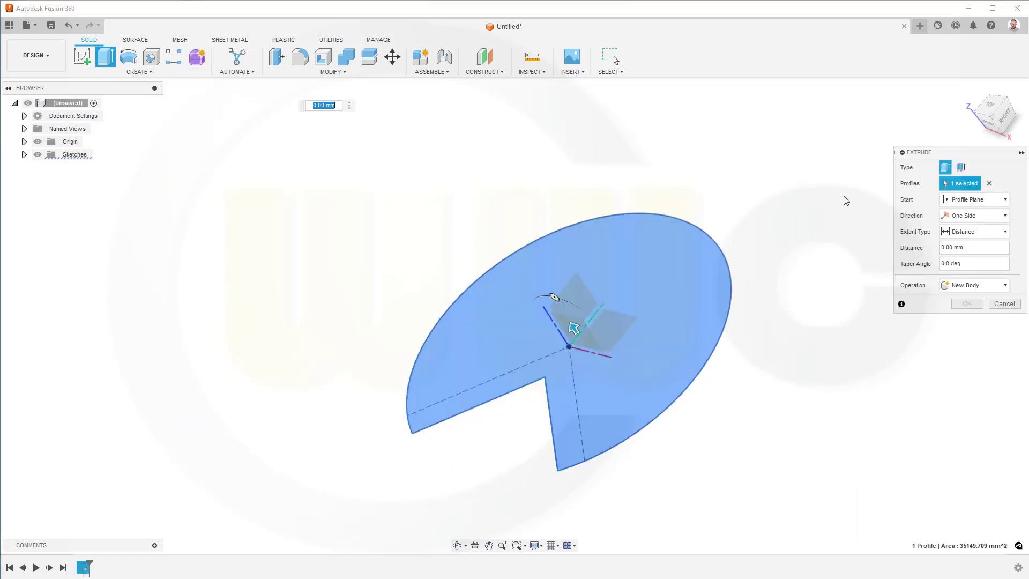
left_click(959, 168)
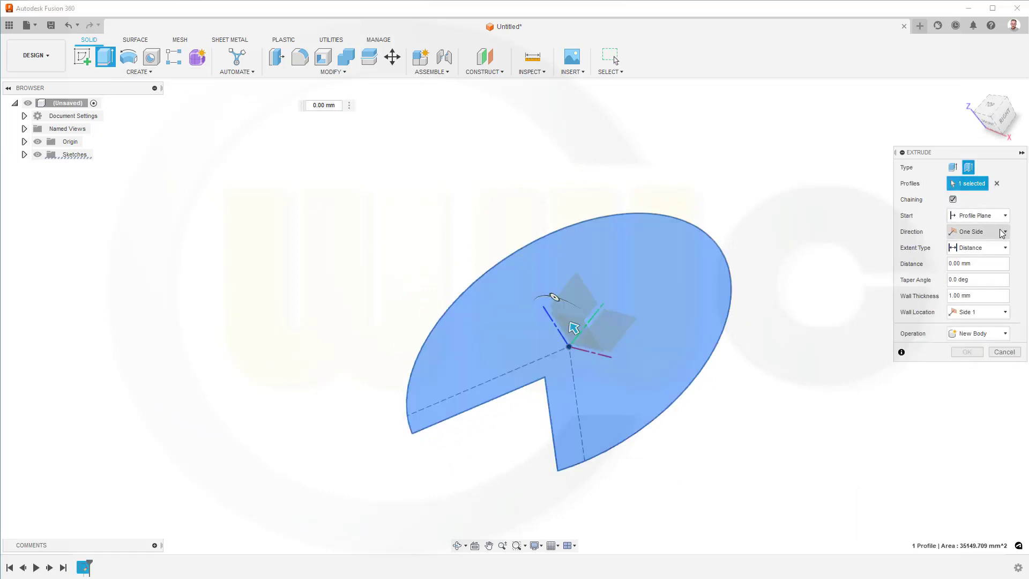
left_click(1005, 232)
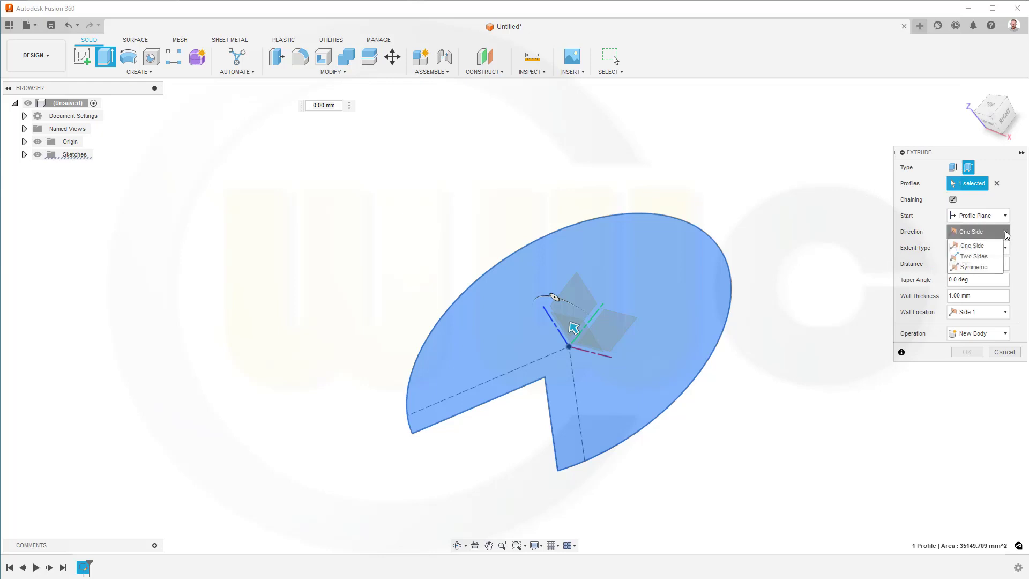
left_click(972, 268)
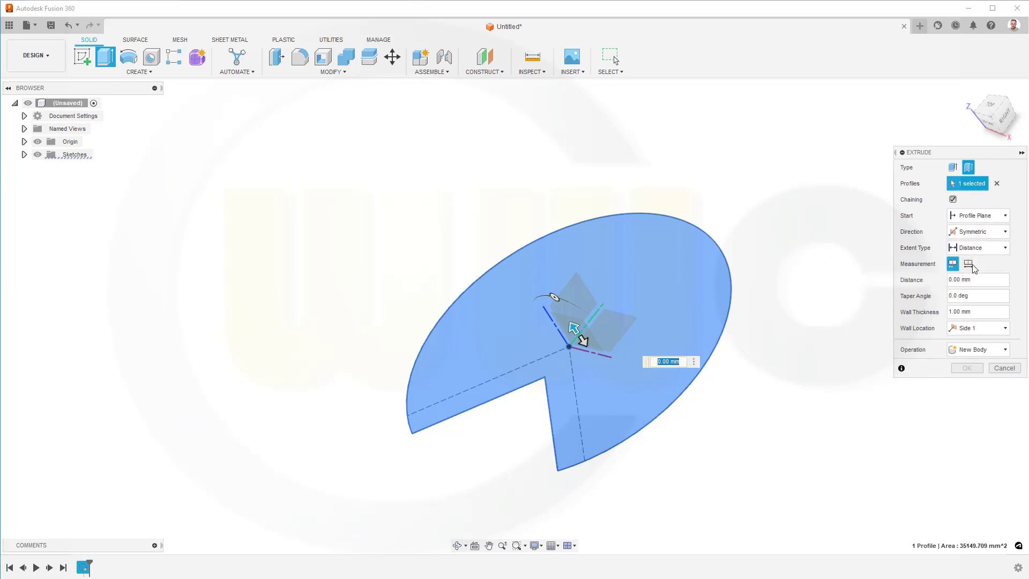
left_click(969, 265)
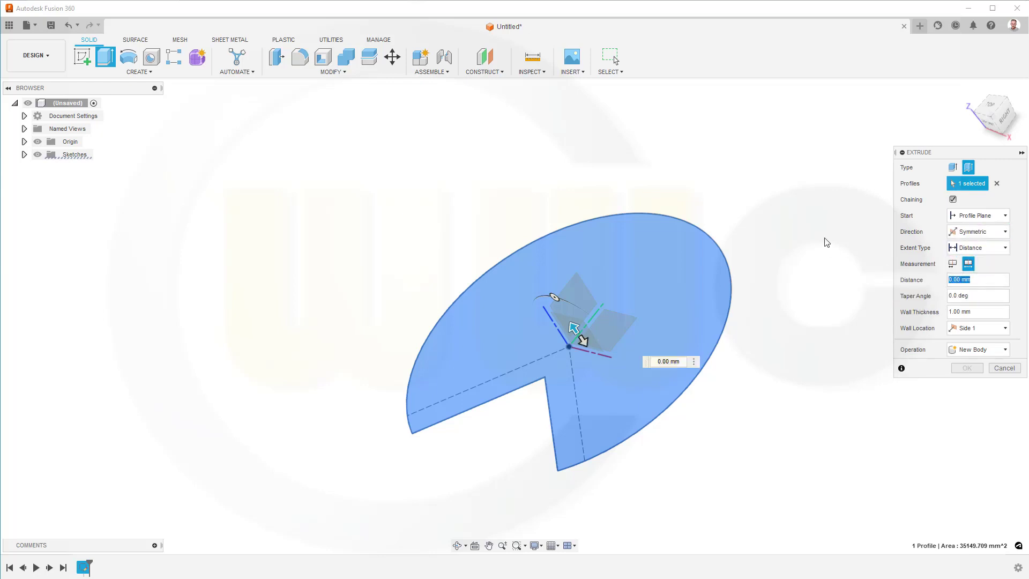
key("Return")
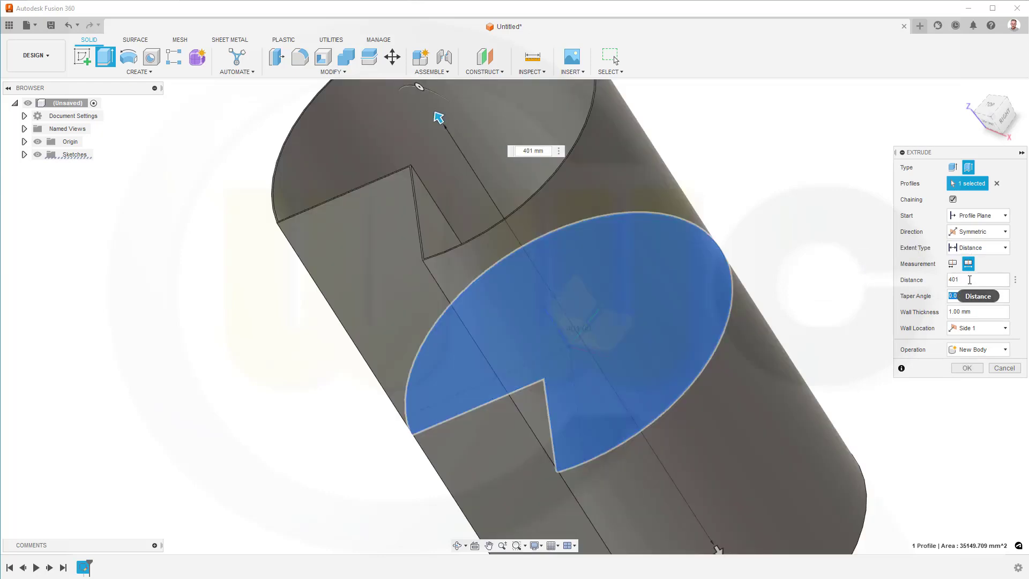
key("shift+Tab")
type("40")
key("Tab")
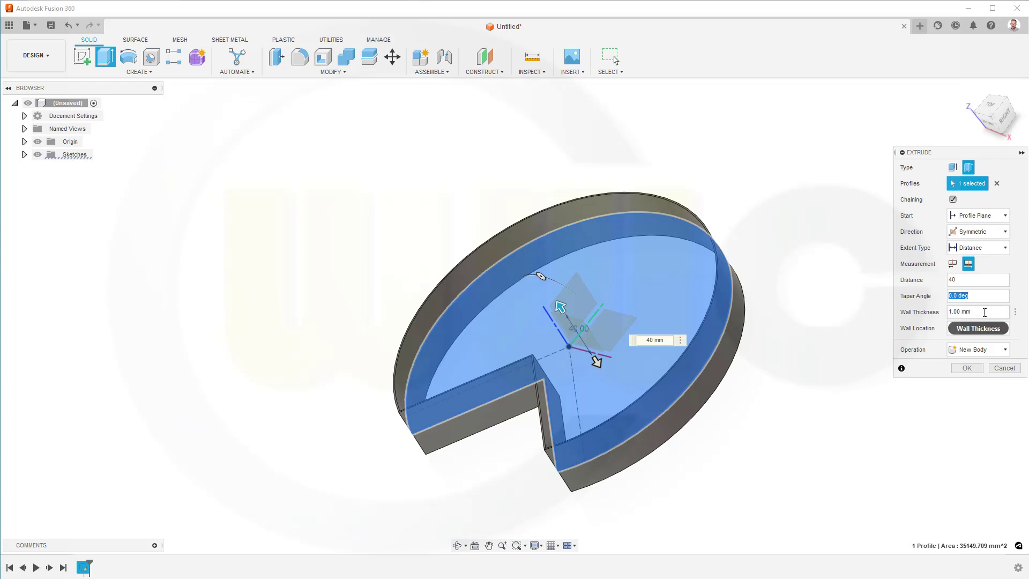
left_click_drag(985, 311, 957, 312)
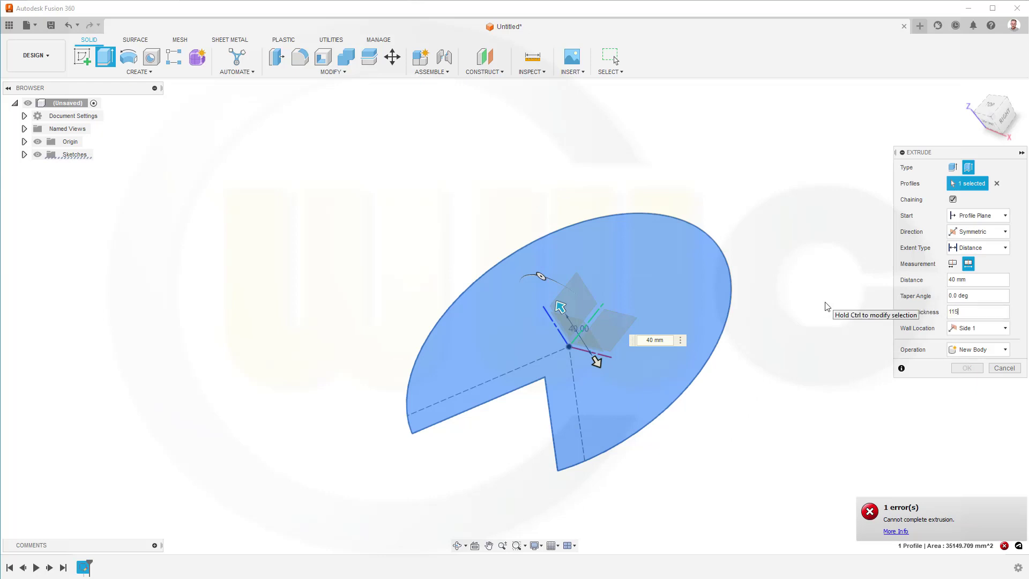
key("BackSpace")
key("BackSpace")
key("BackSpace")
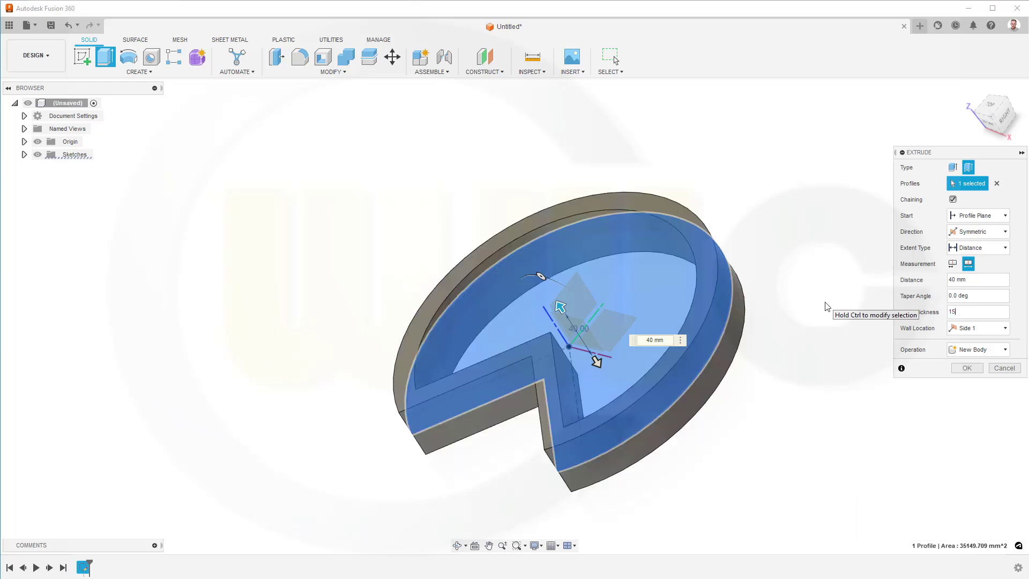
key("Return")
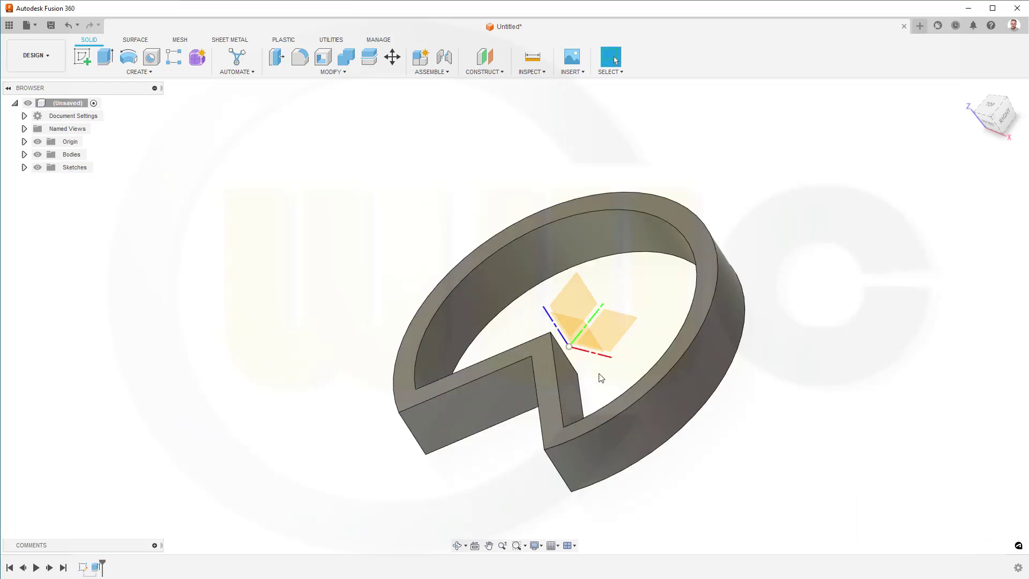
- Sketch a Ø40 mm hub circle at the origin on the XY plane and finish the sketch
middle_click_drag(600, 378, 498, 453, "shift")
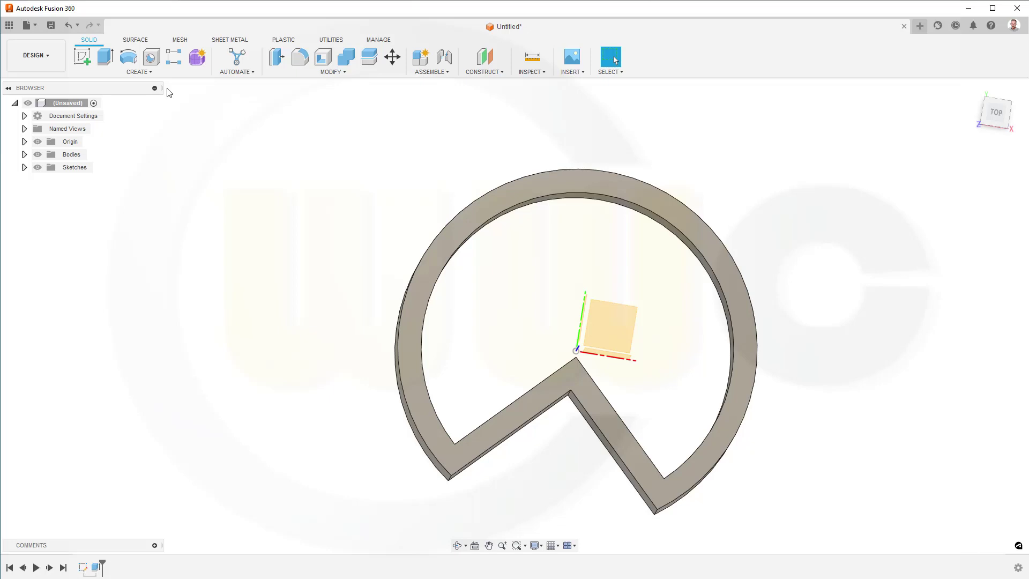
left_click(86, 58)
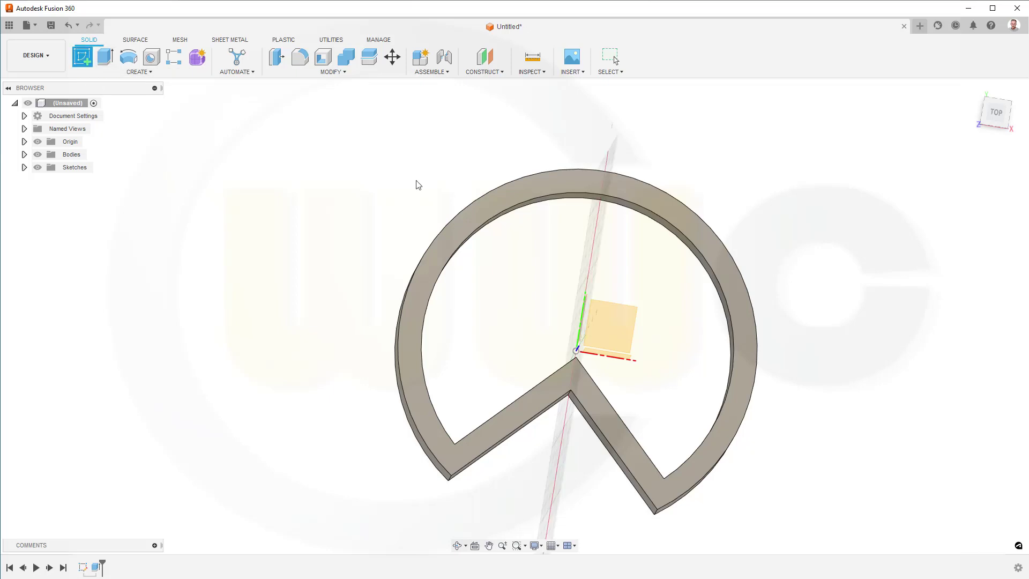
left_click(612, 326)
key("c")
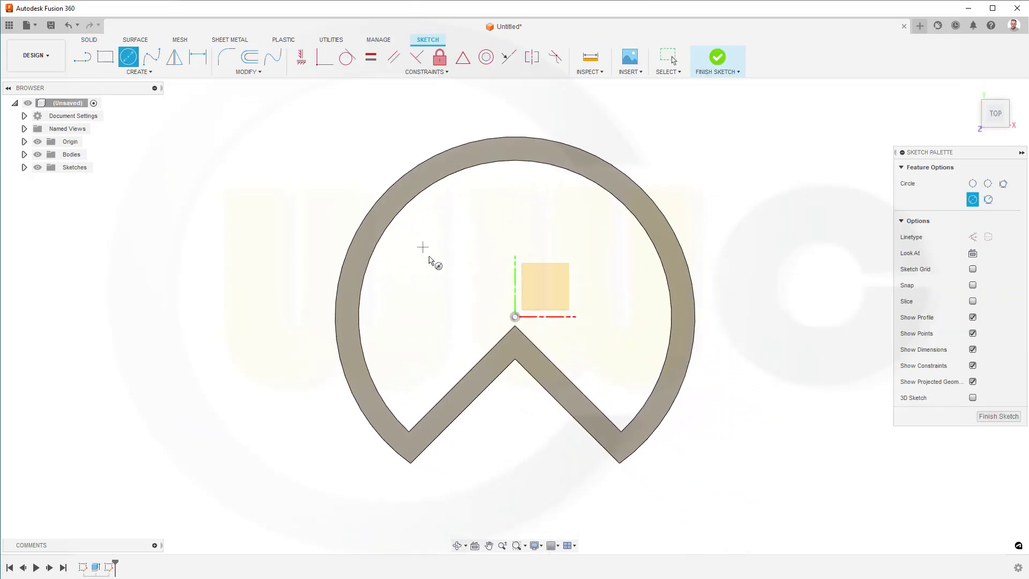
left_click(519, 320)
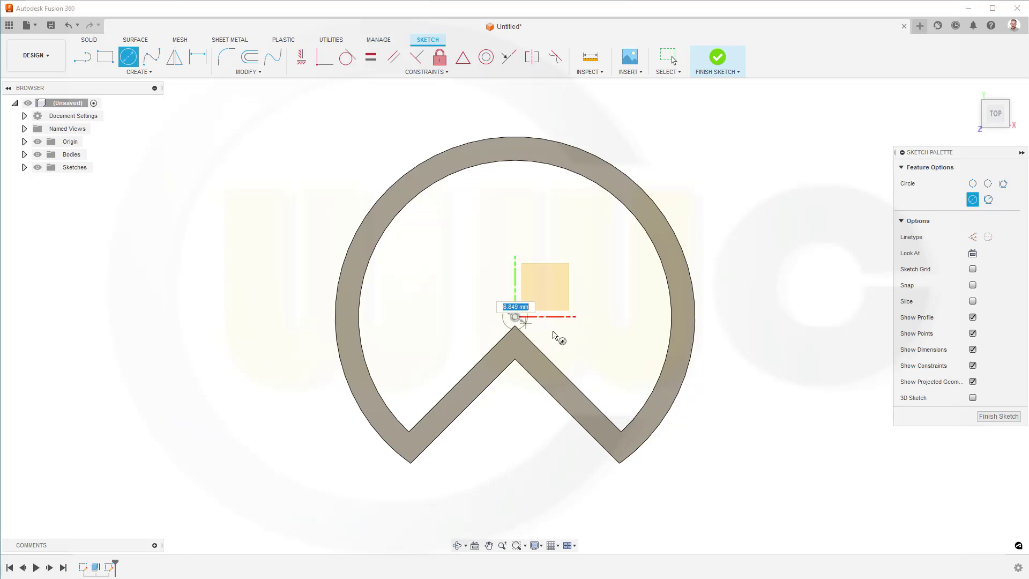
type("40")
key("Return")
key("Escape")
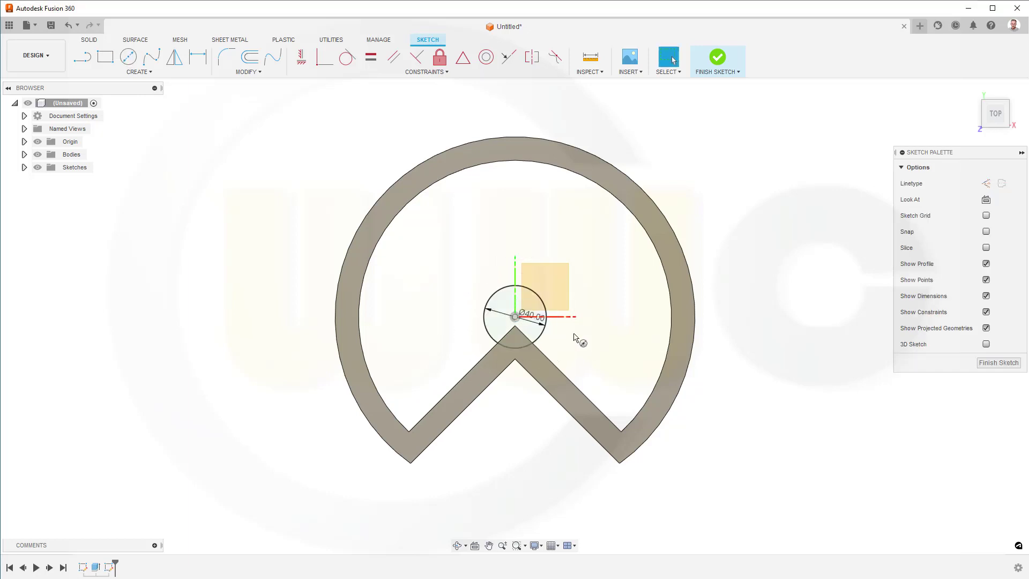
left_click(722, 59)
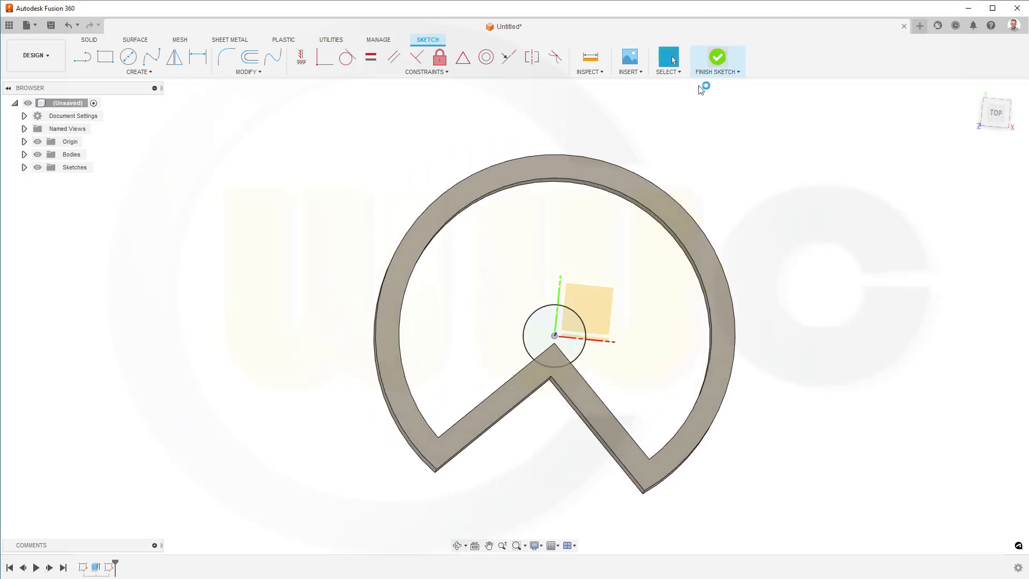
- Extrude the hub circle 60 mm symmetrically, joined to the ring body
key("e")
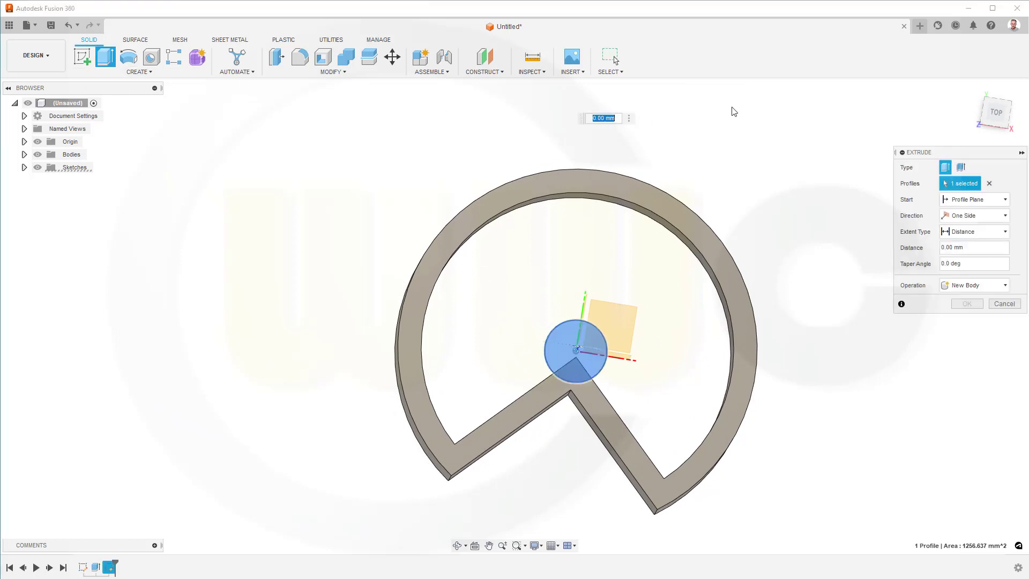
left_click(1005, 215)
left_click(970, 252)
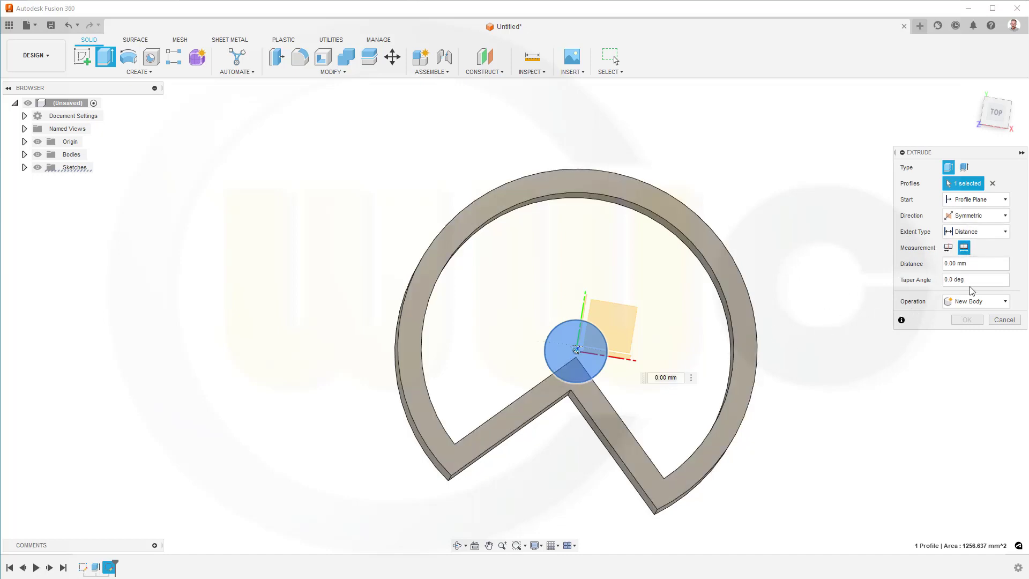
left_click(983, 264)
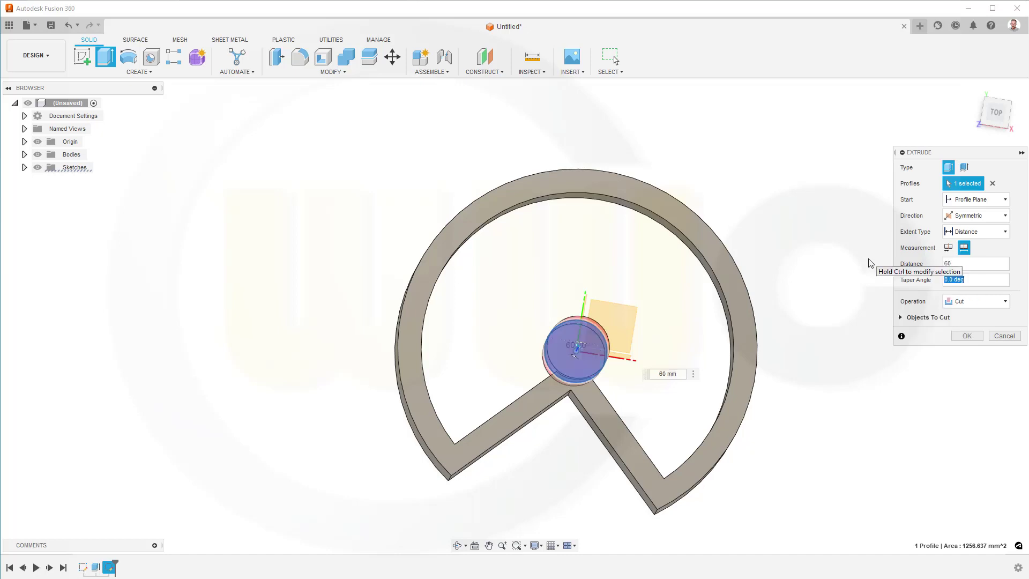
left_click(970, 301)
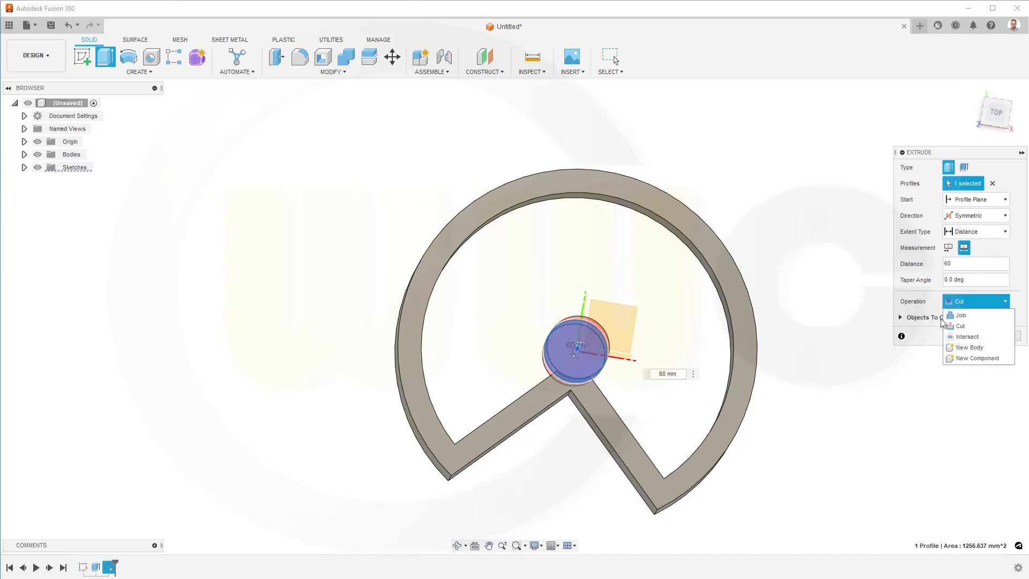
left_click(959, 315)
left_click(968, 320)
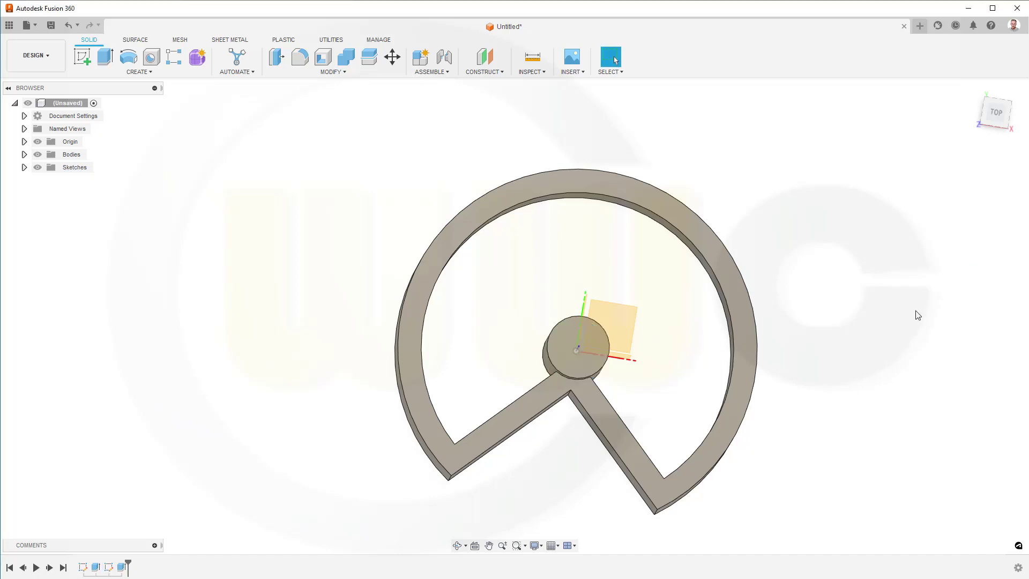
- Sketch a vertical line on the XY plane from the hub centre up to the ring
left_click(78, 53)
left_click(613, 307)
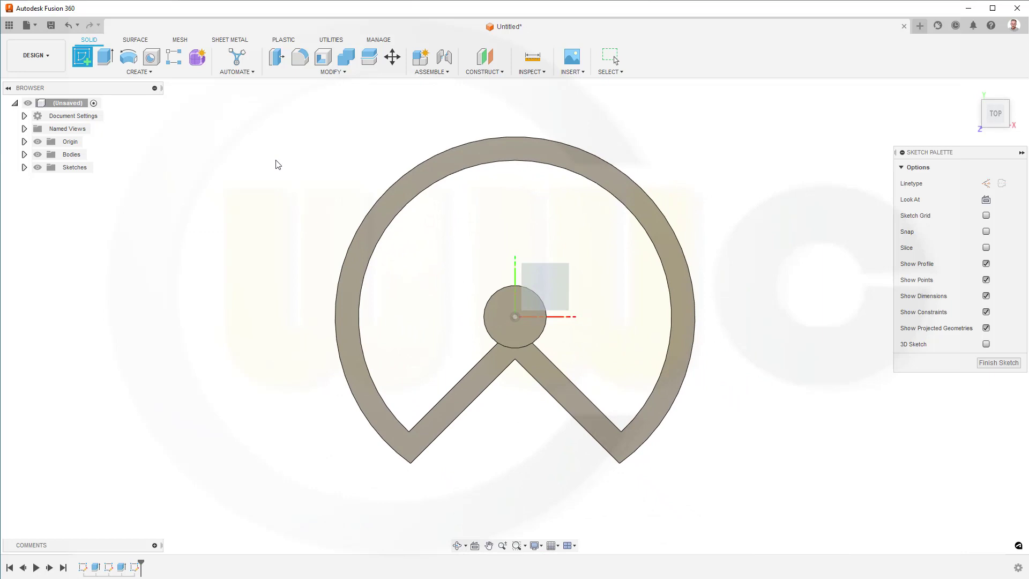
left_click(82, 56)
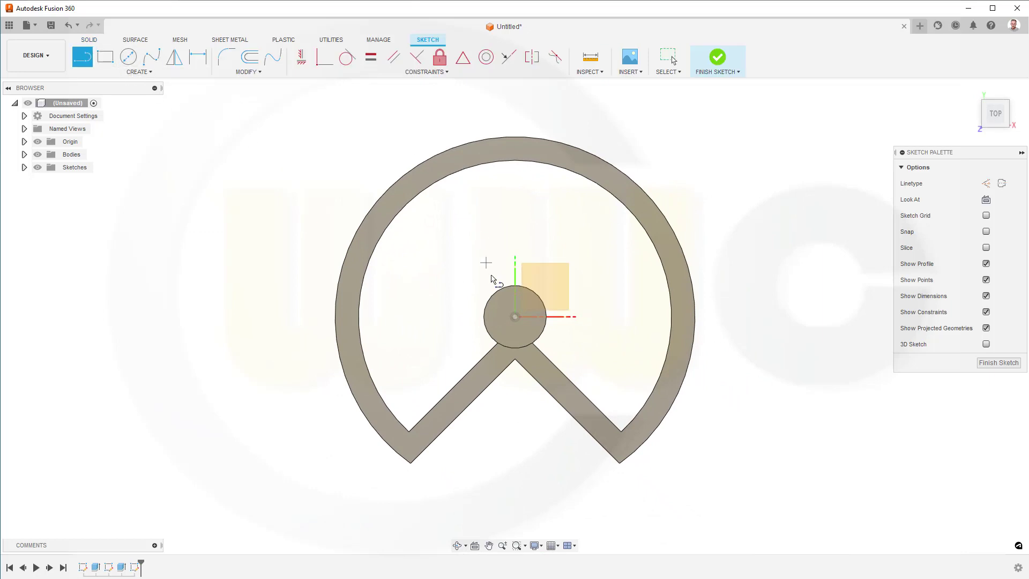
left_click(516, 318)
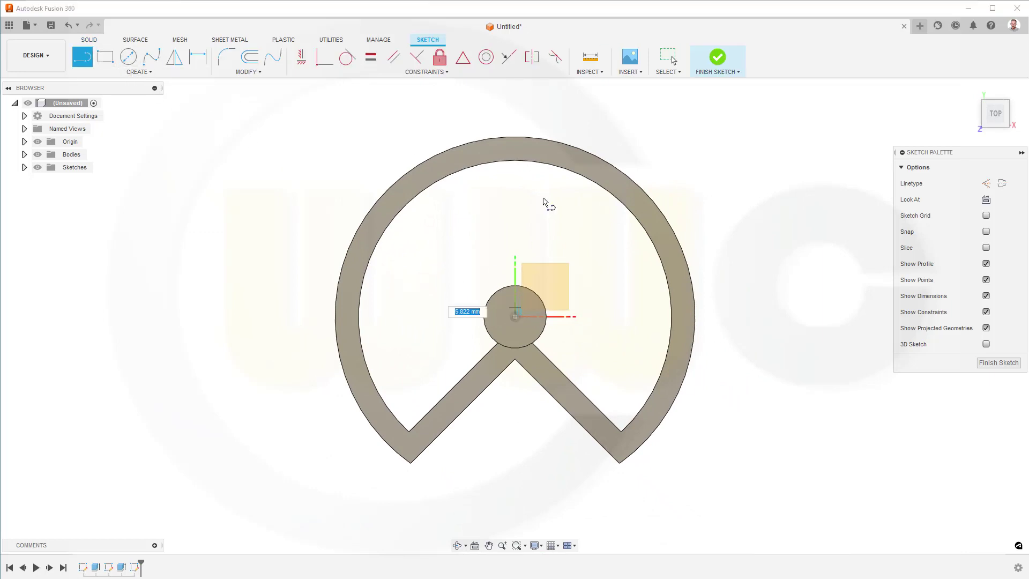
left_click(514, 153)
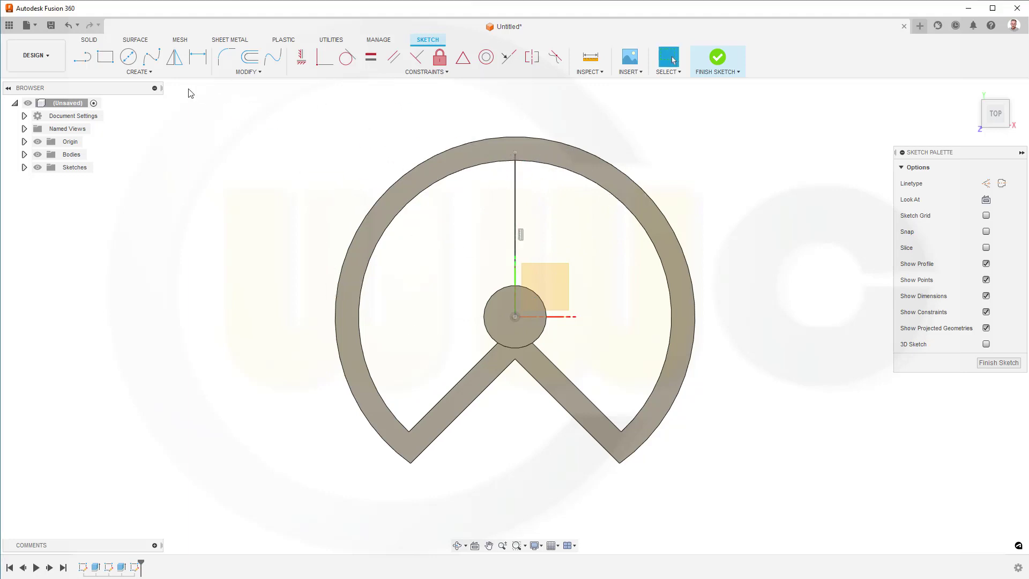
- Dimension the line to 105 mm and finish the sketch
key("d")
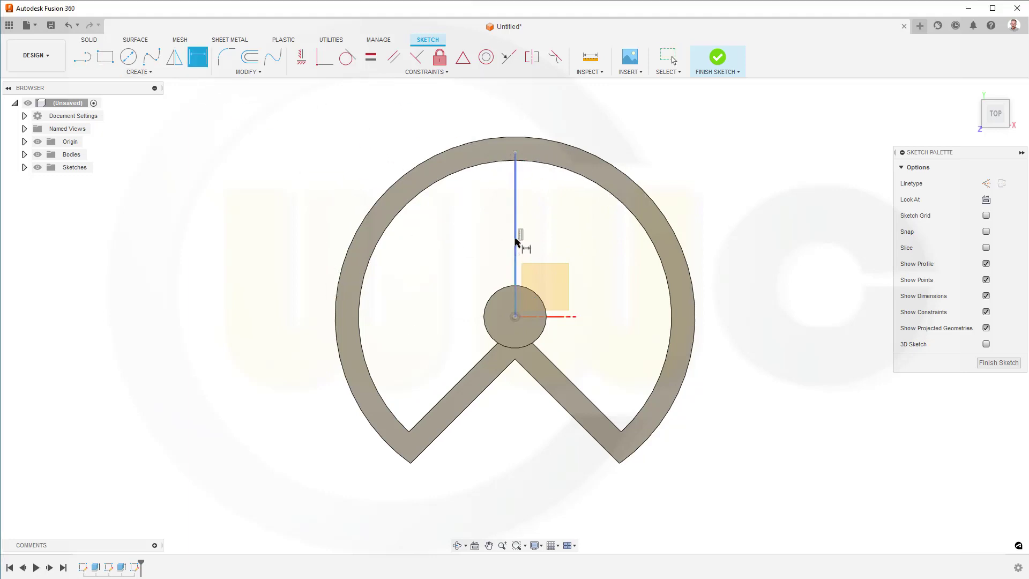
left_click(516, 242)
left_click(567, 237)
type("105")
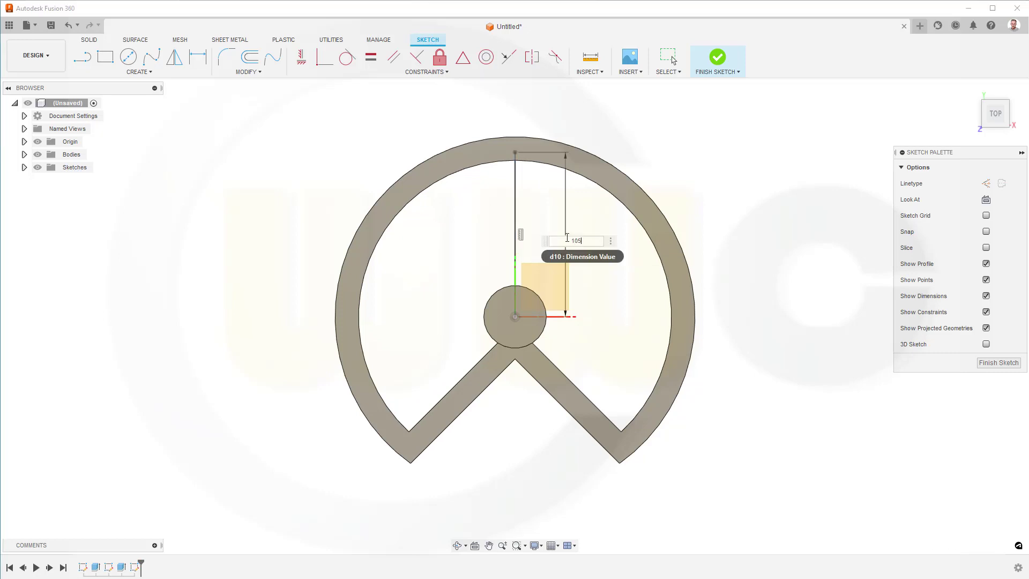
key("Return")
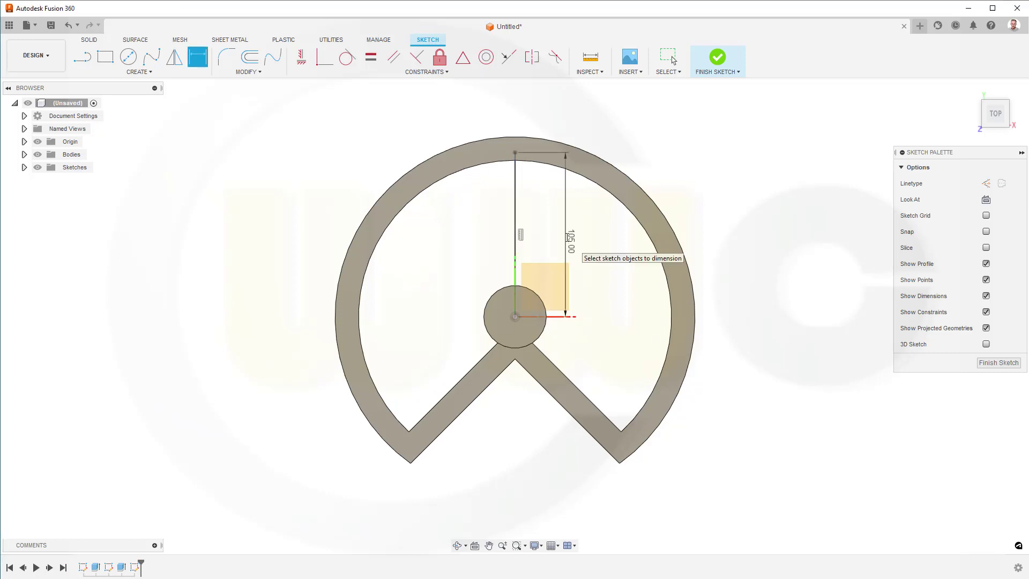
left_click(715, 62)
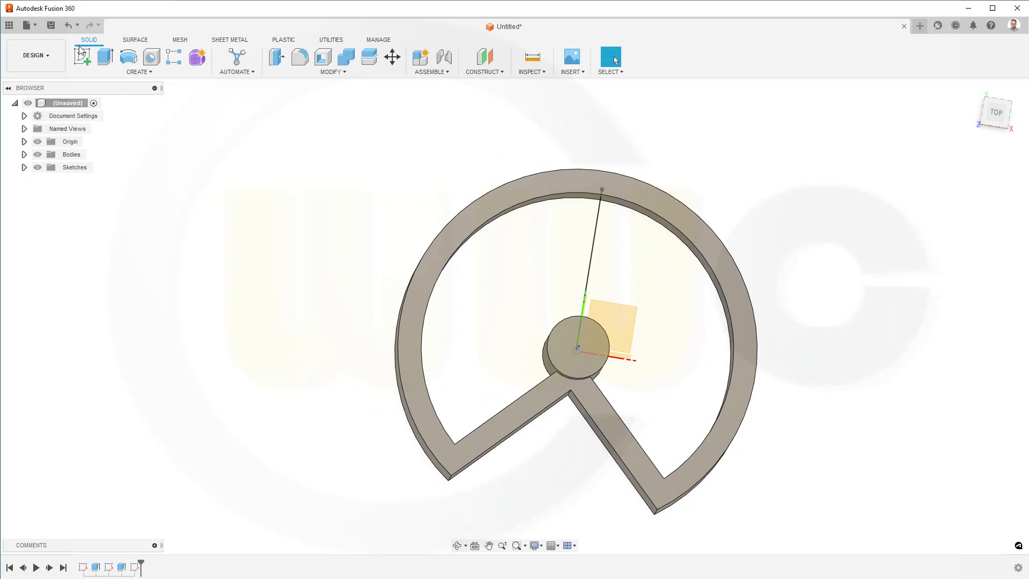
- Set up a thin symmetric extrusion of the vertical line with a 10 mm centred wall
left_click(105, 56)
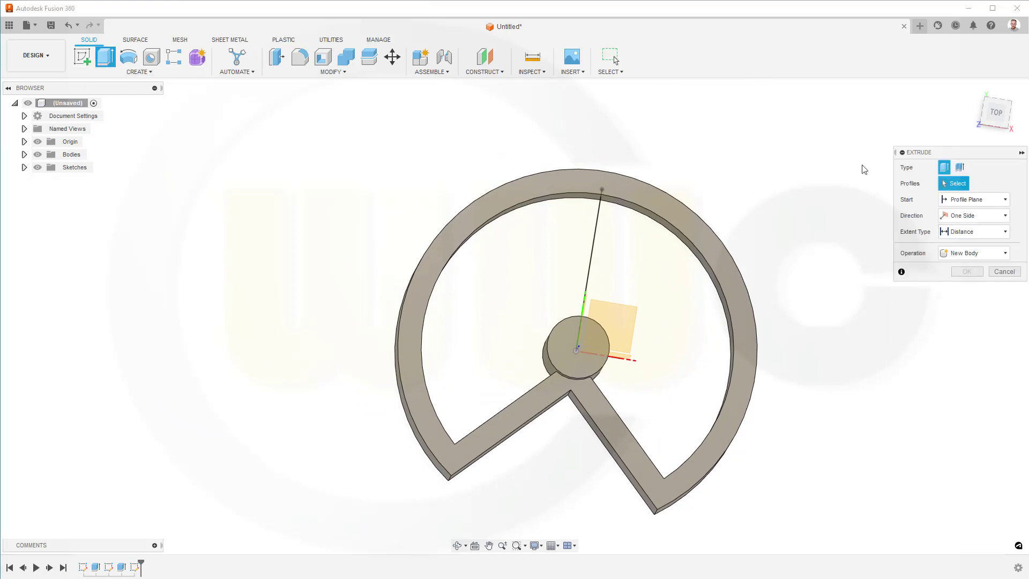
left_click(959, 168)
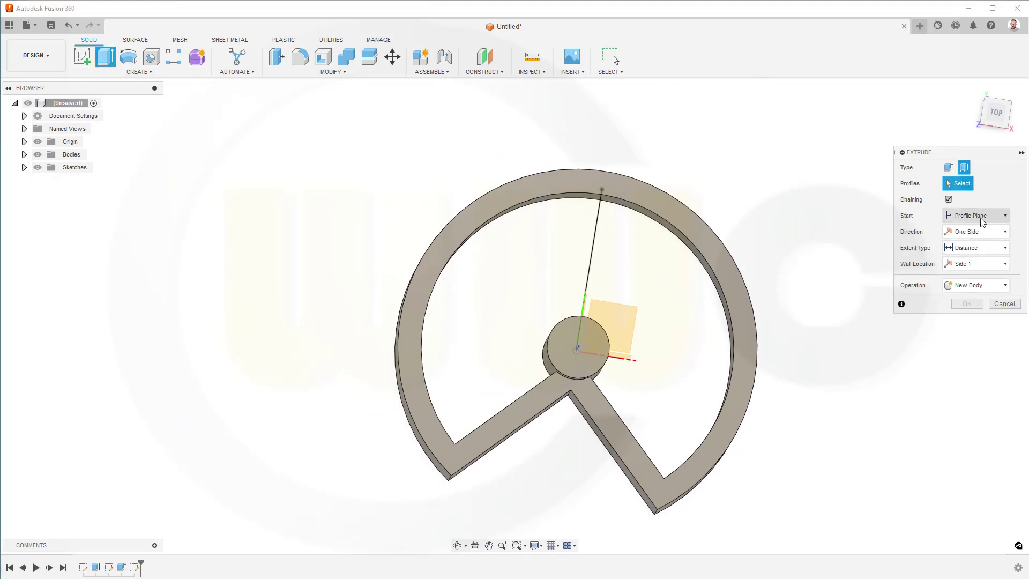
left_click(1003, 231)
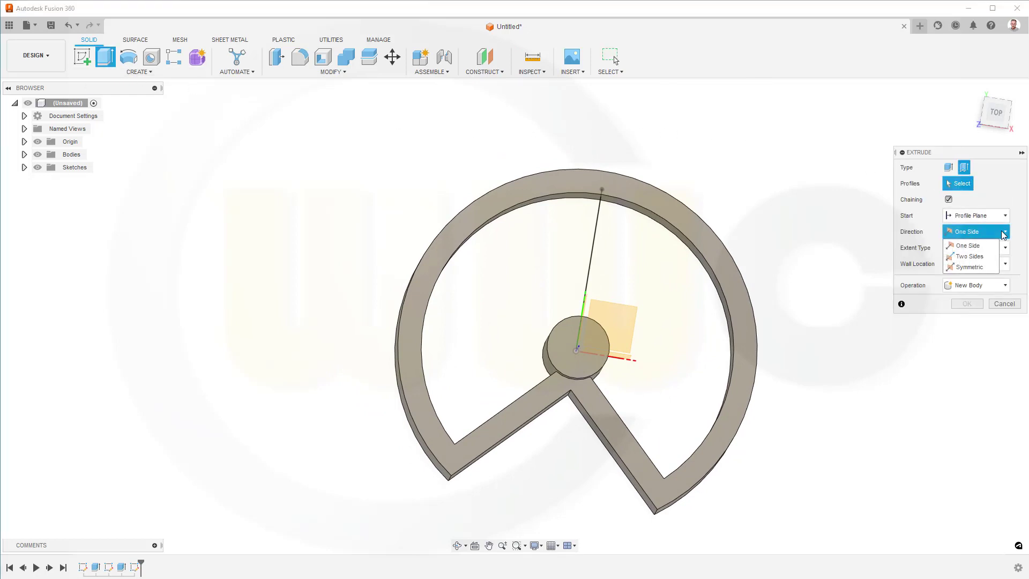
left_click(978, 268)
left_click(968, 267)
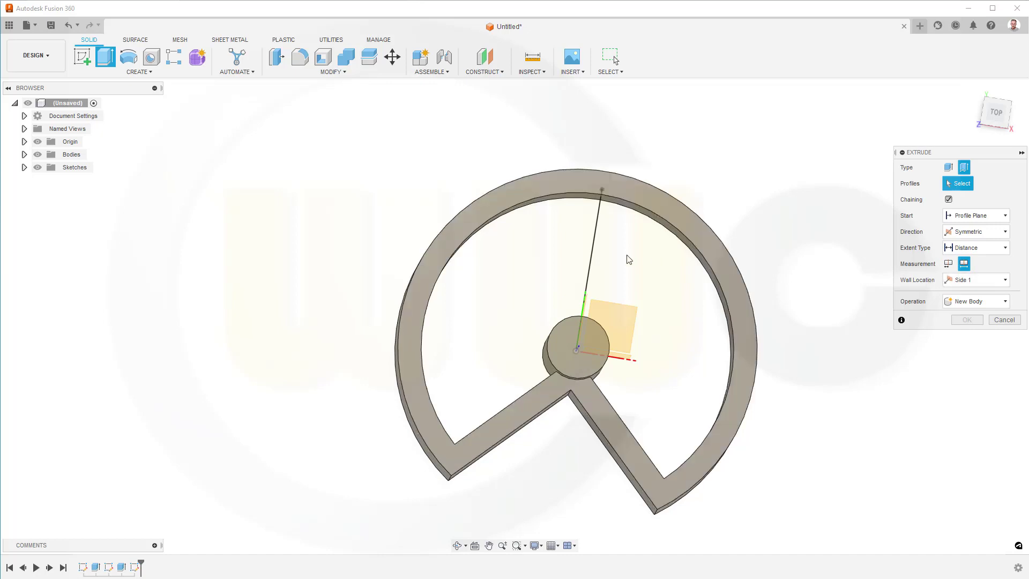
left_click(593, 258)
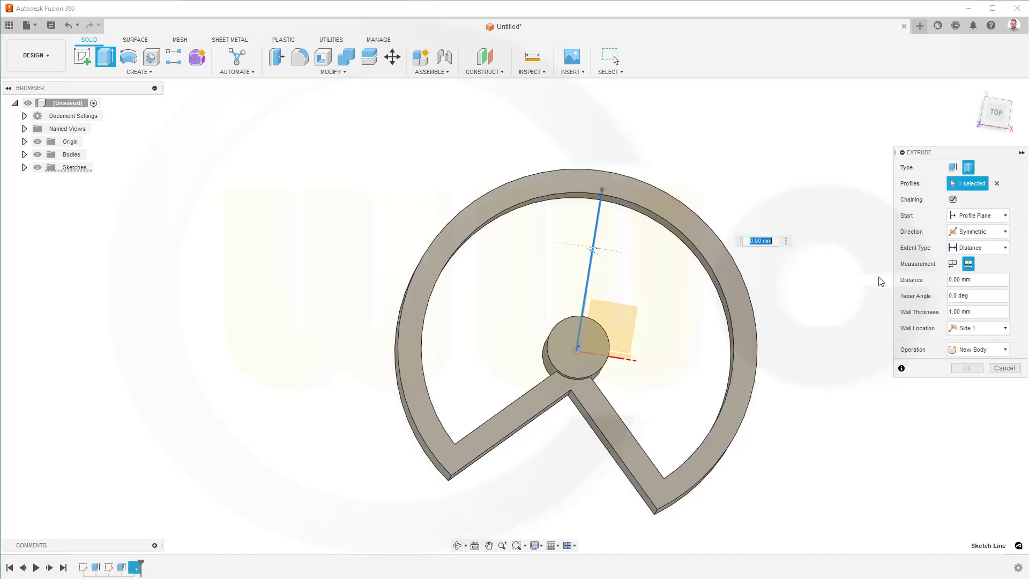
left_click(984, 313)
left_click(1006, 335)
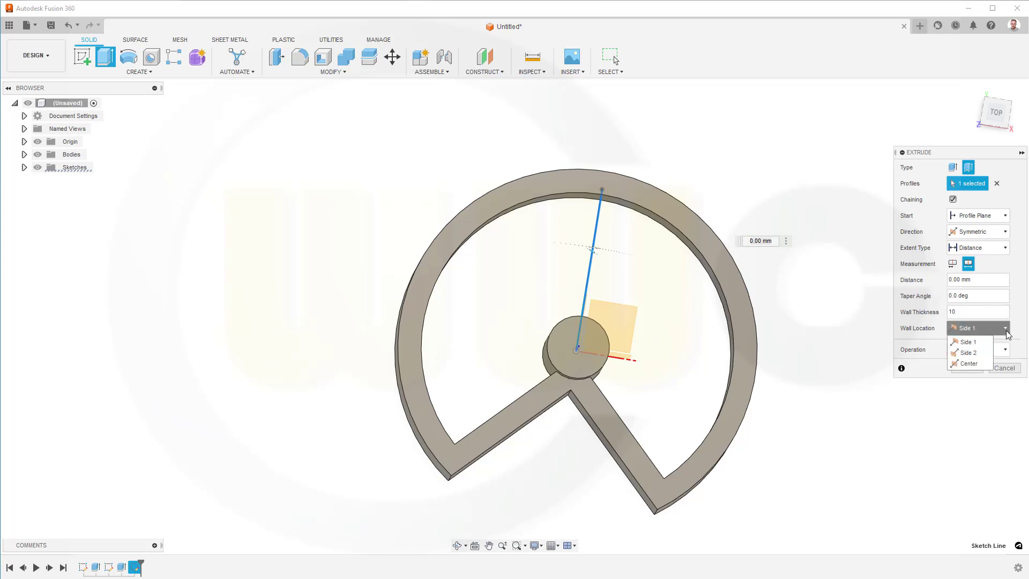
left_click(973, 364)
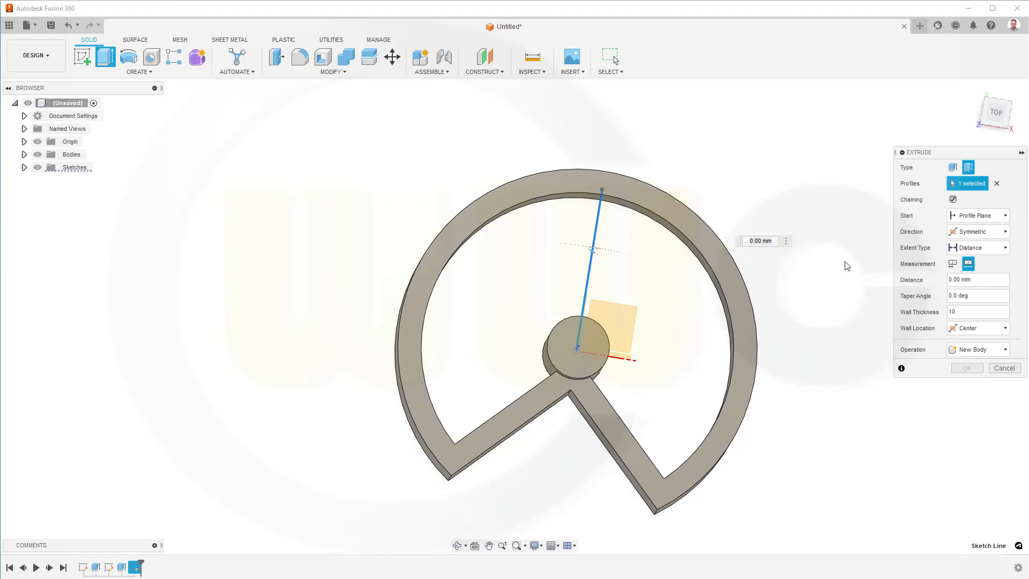
- Join the spoke to the body at a 40 mm distance and confirm the extrusion
mouse_move(676, 286)
middle_mouse_down("shift")
mouse_move(650, 258)
mouse_move(668, 276)
middle_mouse_up("shift")
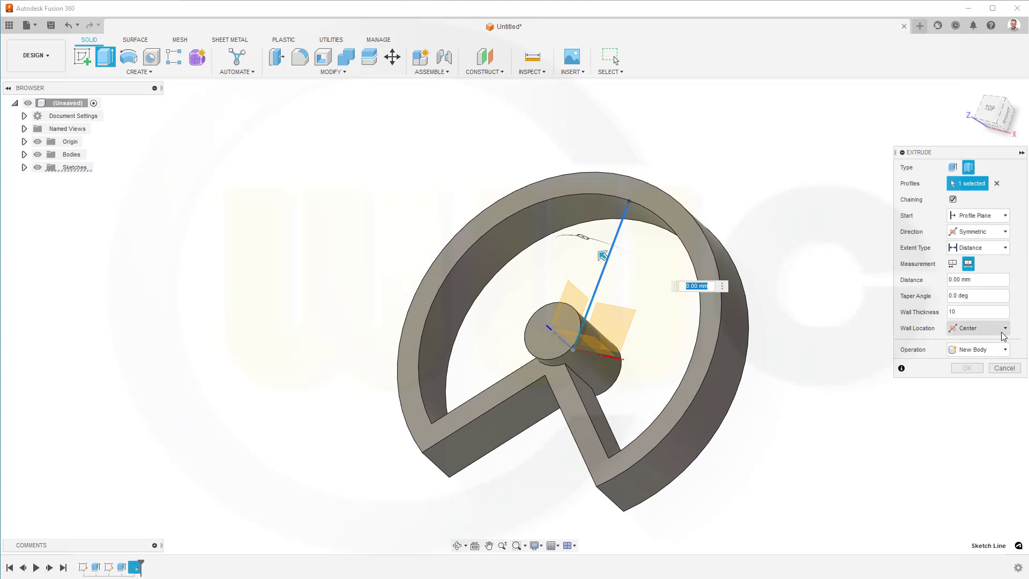
left_click(1005, 349)
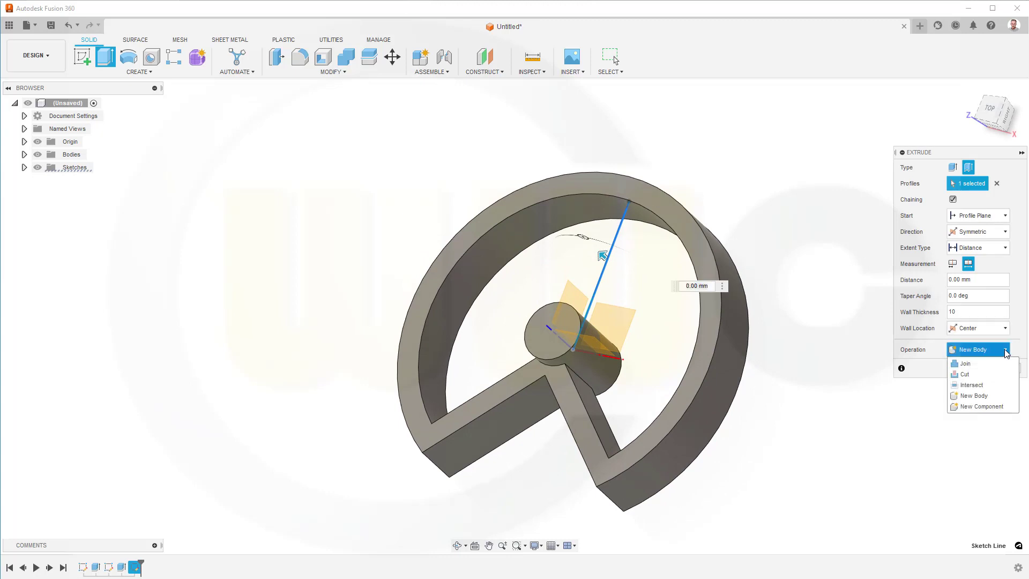
left_click(968, 362)
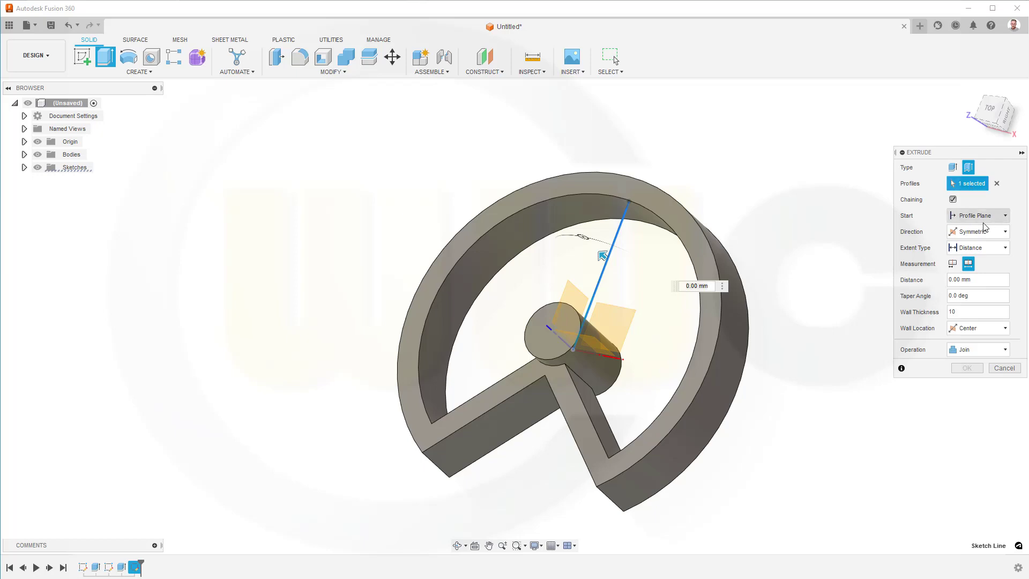
middle_click_drag(675, 286, 833, 298, "shift")
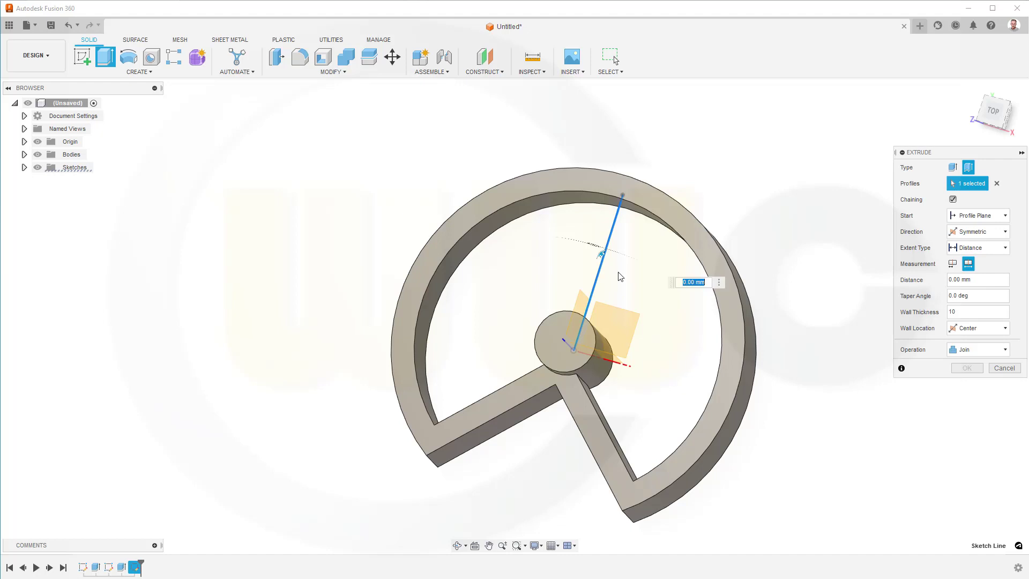
middle_click_drag(634, 280, 617, 250, "shift")
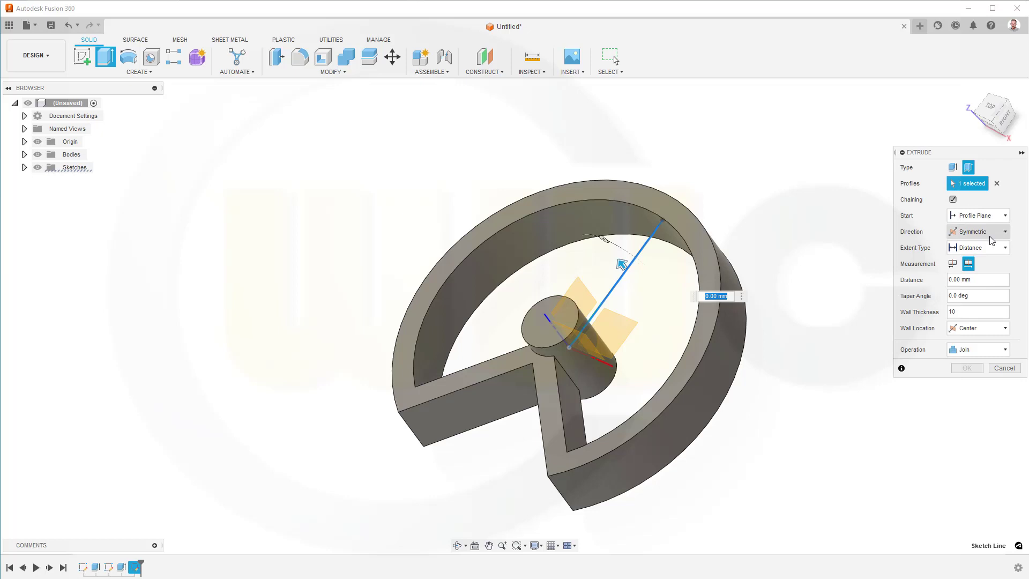
left_click(970, 278)
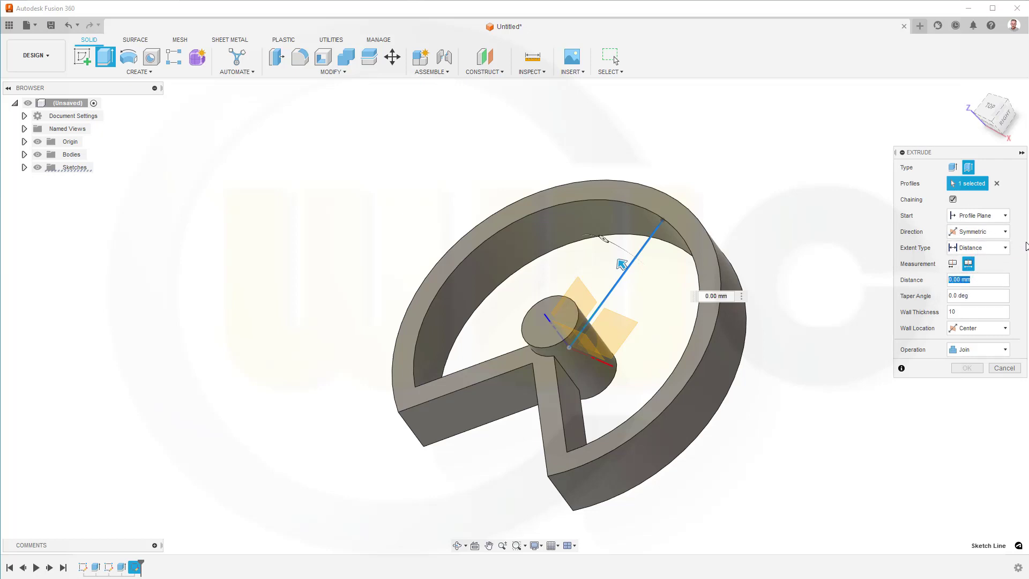
type("40")
key("Return")
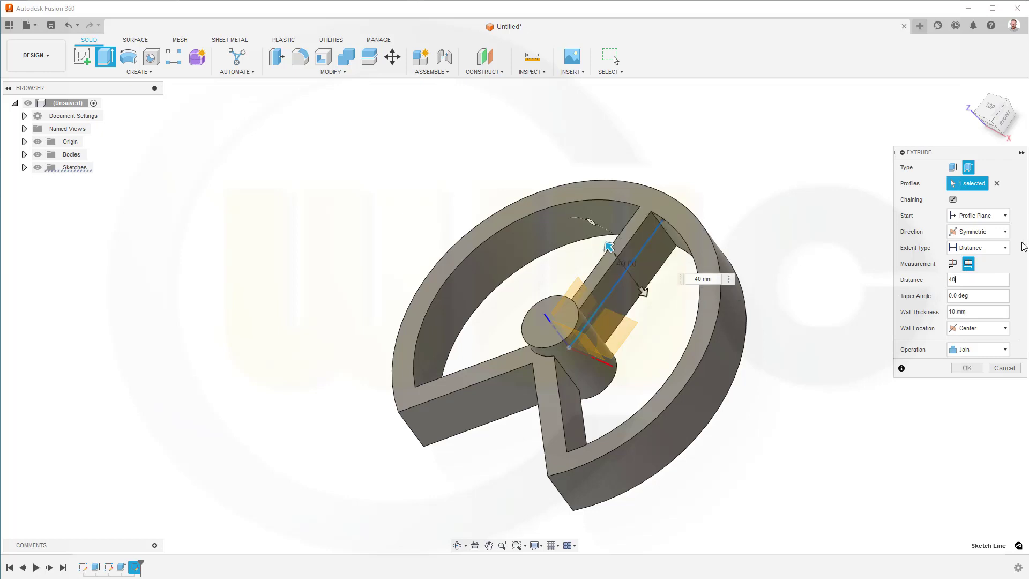
left_click(967, 367)
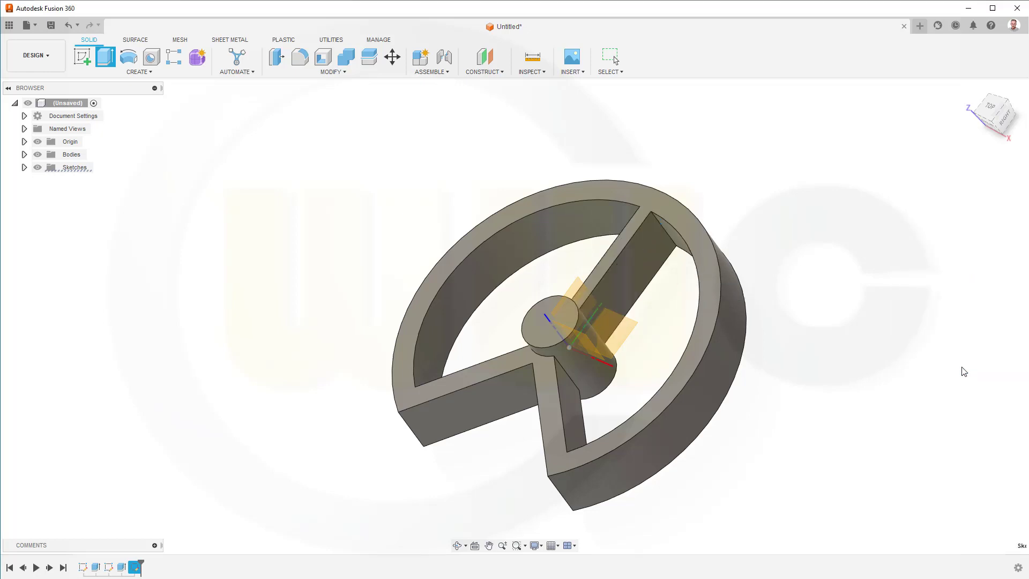
- Select the first spoke-to-rim and spoke-to-hub inner corner edges for a fillet
middle_click_drag(389, 212, 393, 244, "shift")
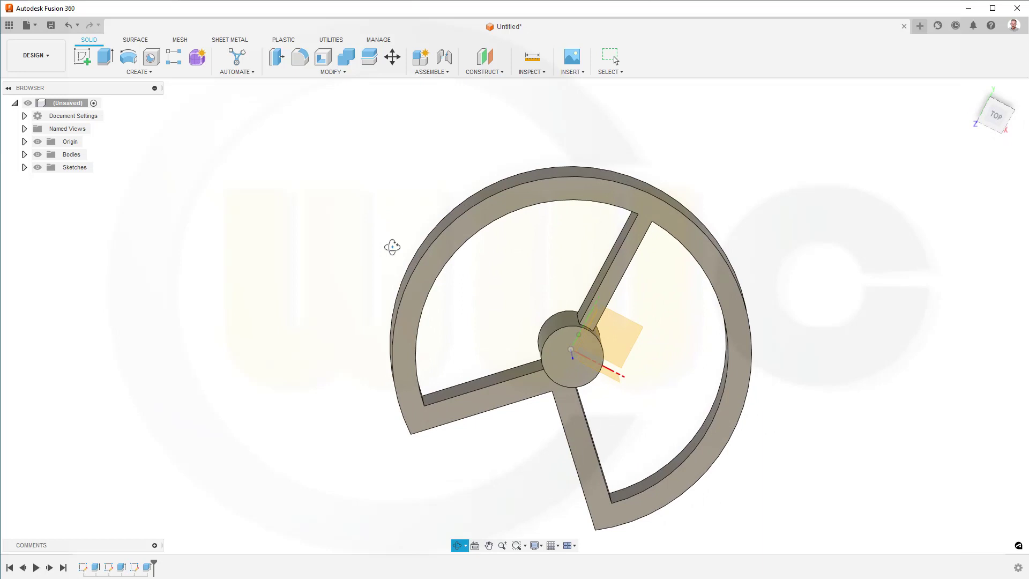
left_click(301, 58)
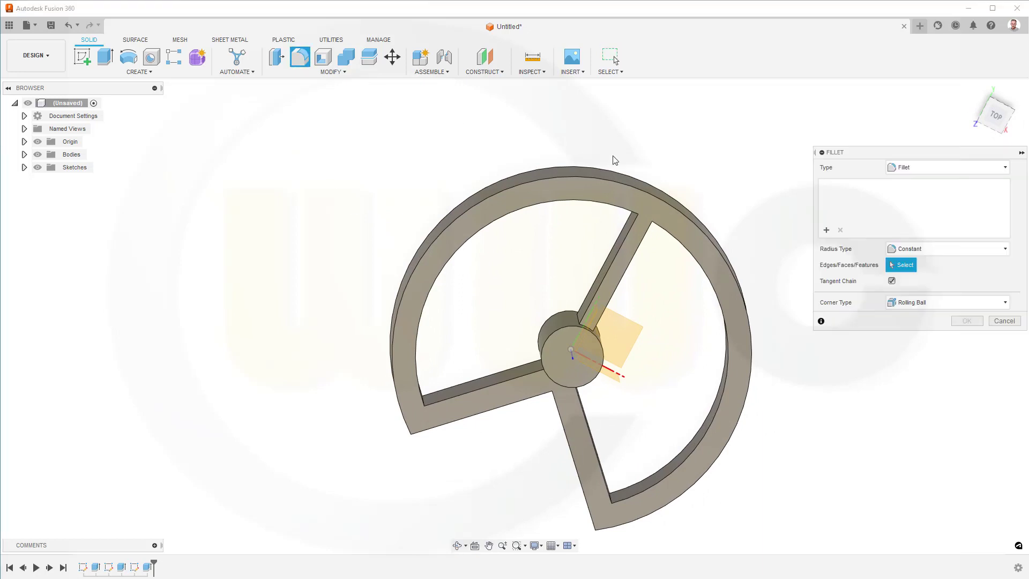
middle_click_drag(487, 338, 556, 381, "shift")
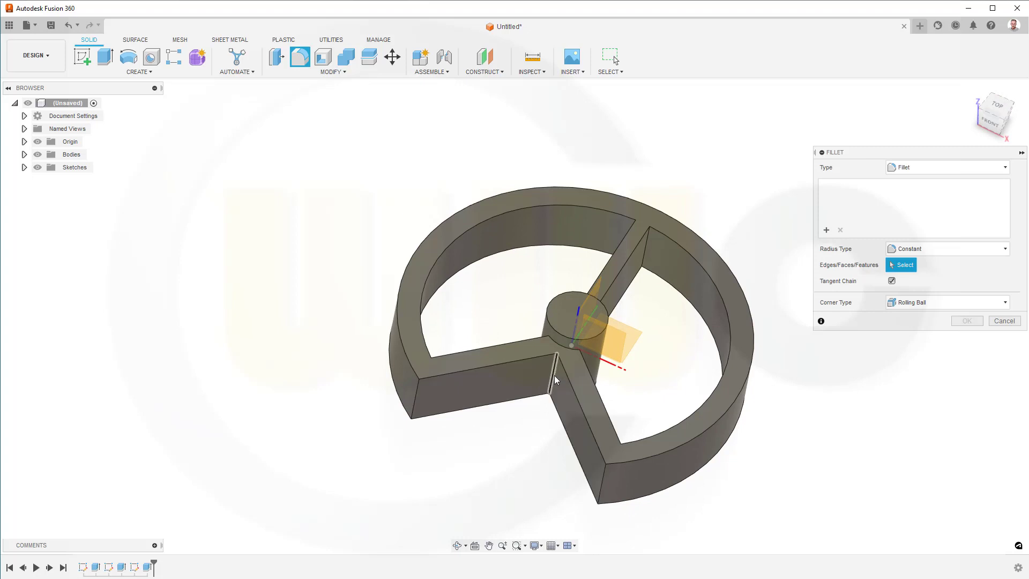
left_click(554, 375)
middle_click_drag(483, 291, 443, 378, "shift")
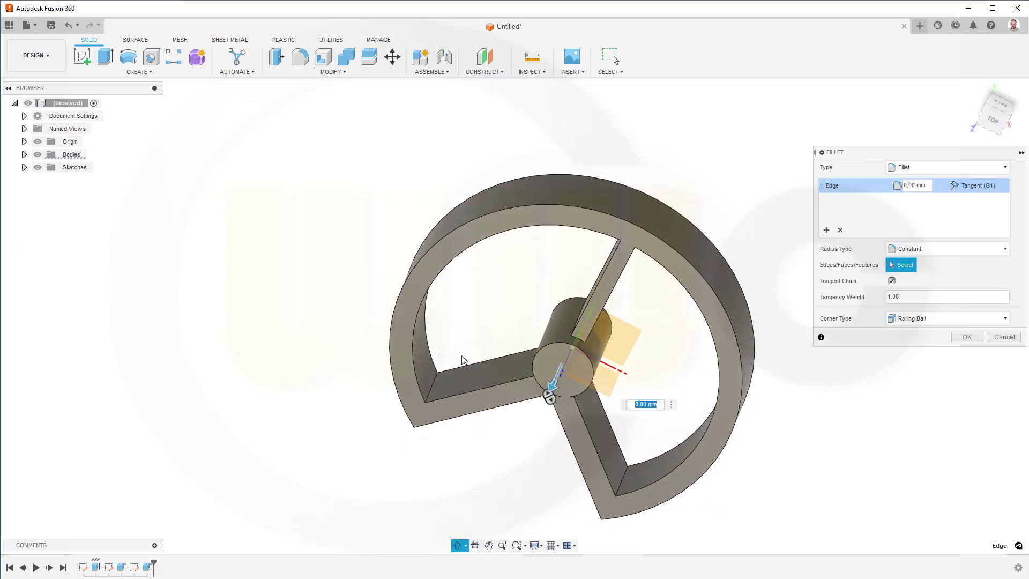
left_click(439, 378)
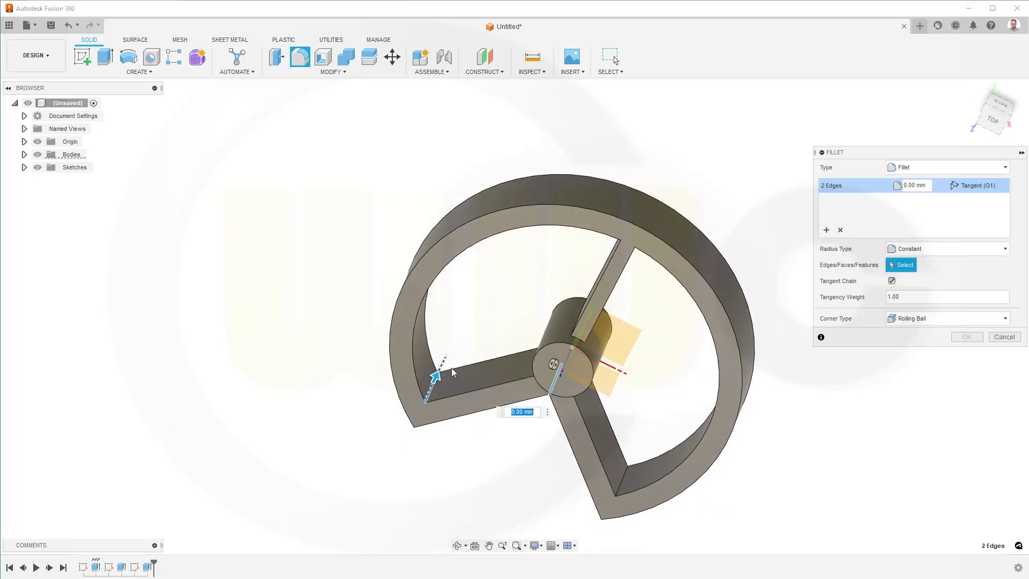
left_click(626, 478)
middle_click_drag(622, 393, 579, 385, "shift")
left_click(580, 384)
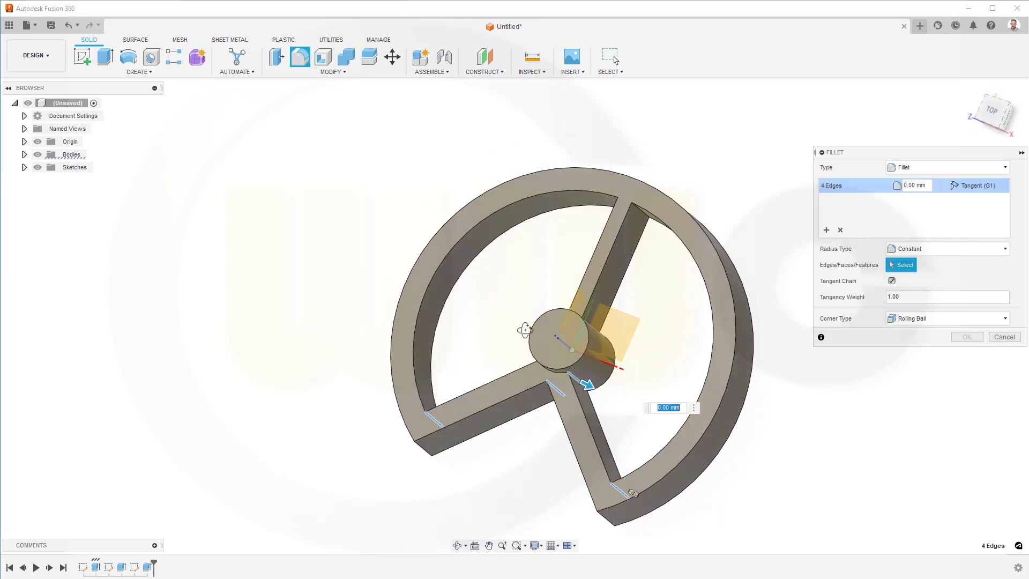
middle_click_drag(525, 329, 578, 337, "shift")
- Add the remaining hub and rim corner edges and fillet all nine with radius 5
left_click(533, 385)
left_click(582, 327)
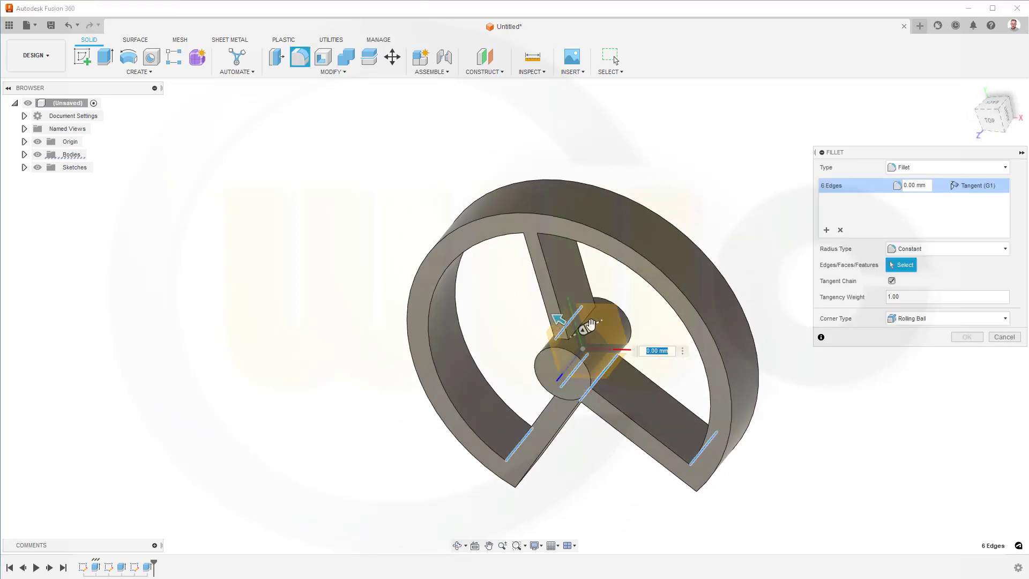
left_click(577, 337)
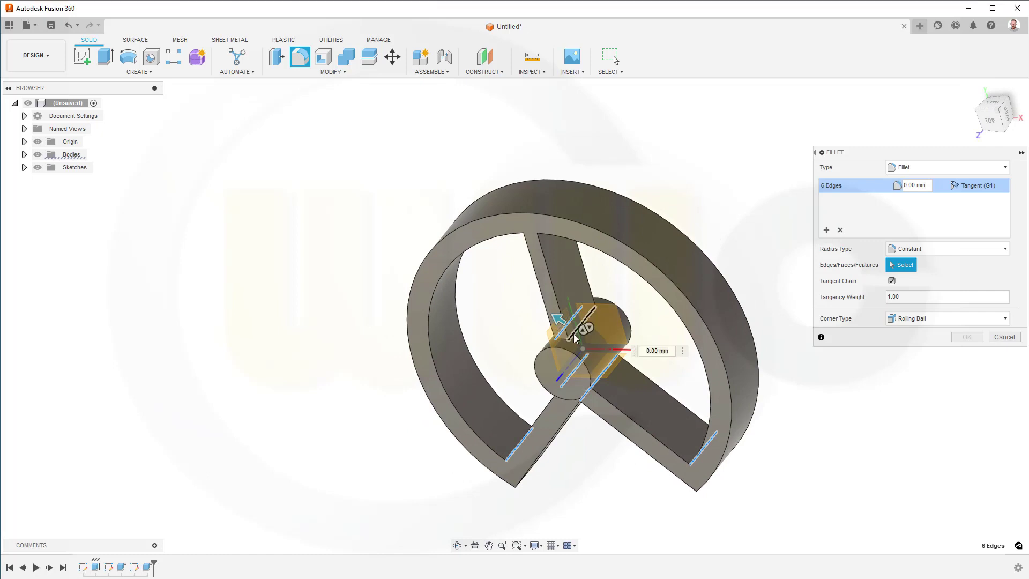
mouse_move(583, 308)
middle_mouse_down("shift")
mouse_move(594, 268)
mouse_move(593, 303)
middle_mouse_up("shift")
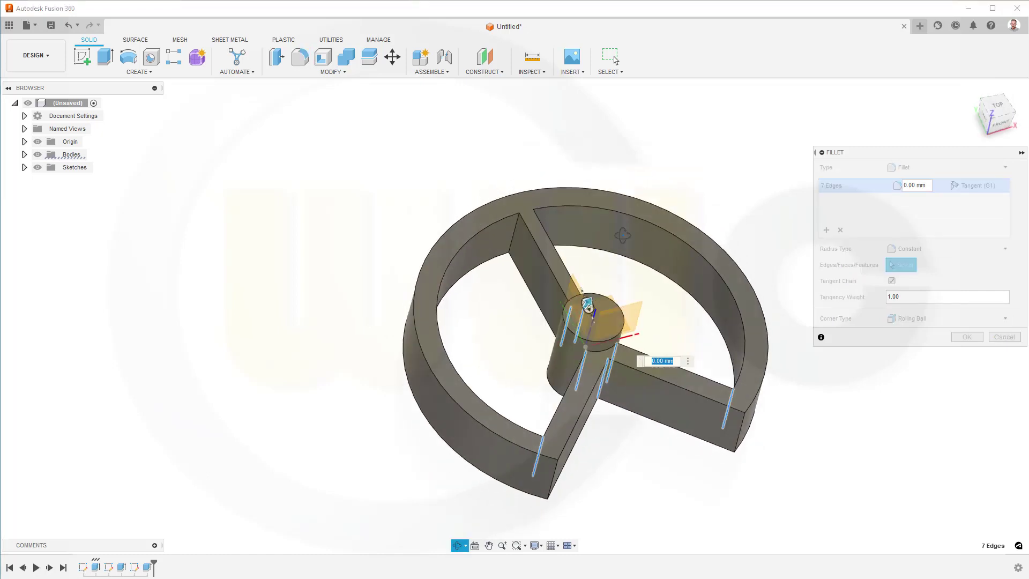
left_click(513, 234)
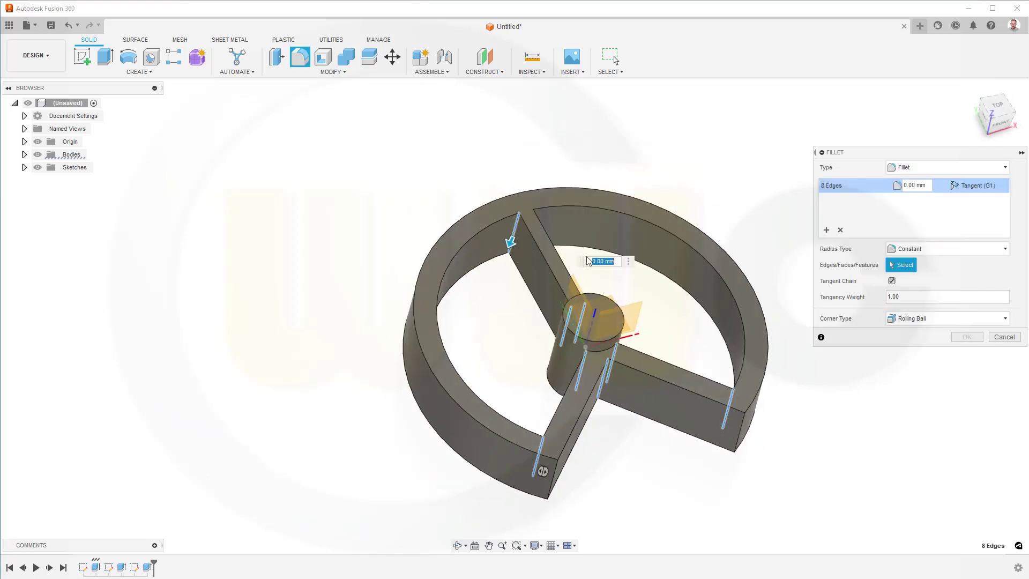
middle_click_drag(574, 290, 578, 223, "shift")
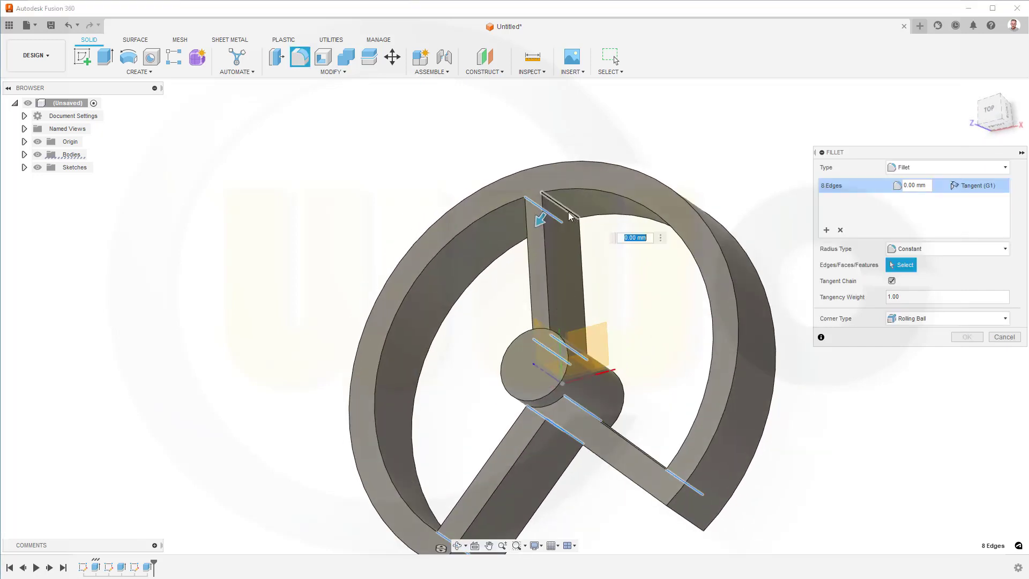
left_click(570, 213)
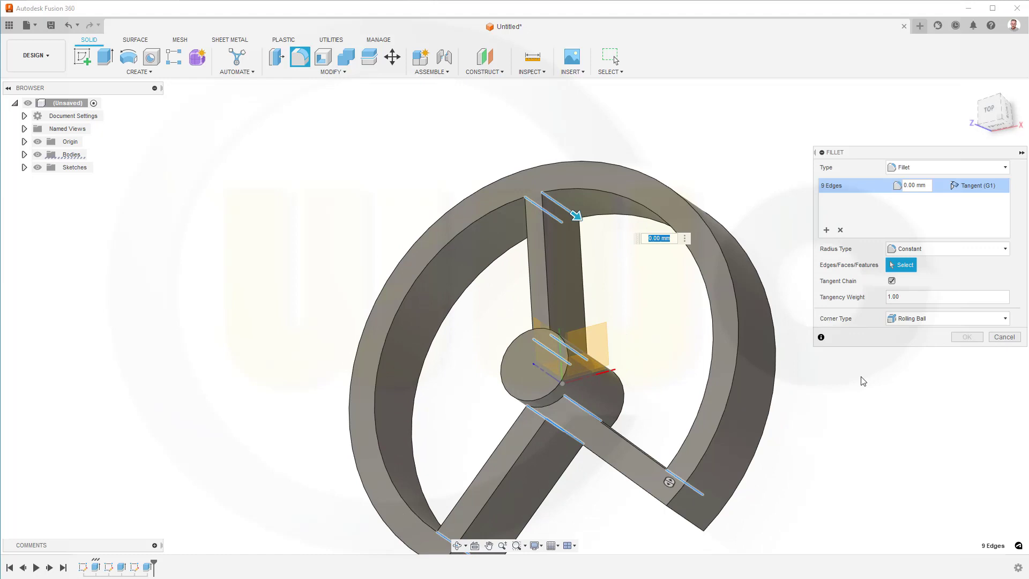
left_click(916, 186)
type("5")
key("Return")
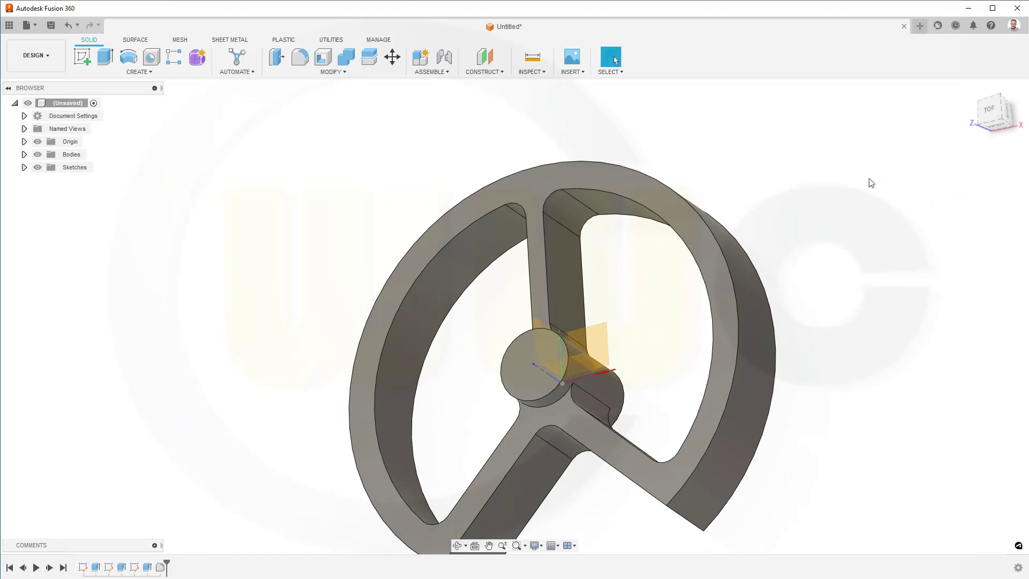
middle_click_drag(616, 285, 637, 268)
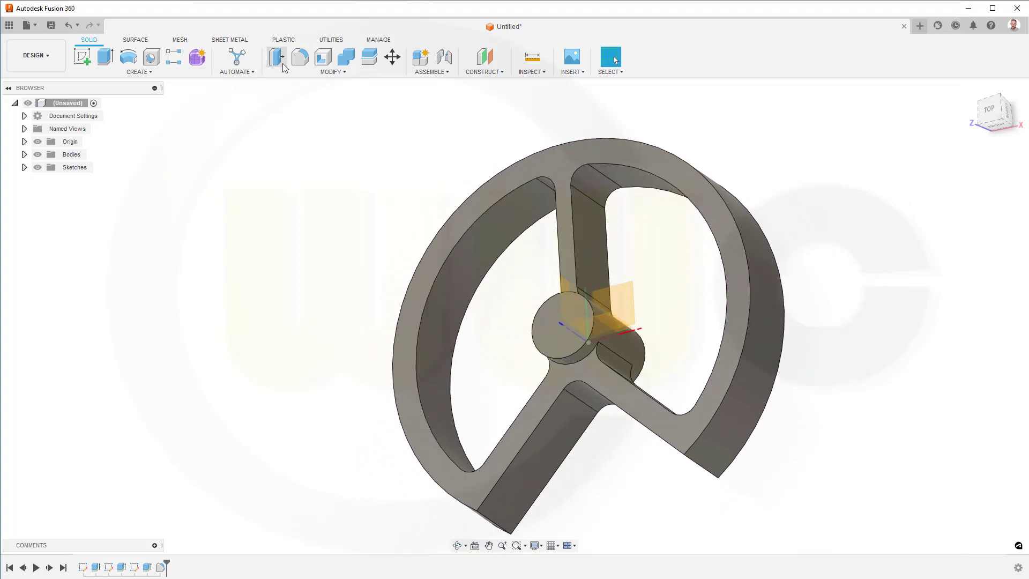
- Fillet the two outer rim end edges on either side of the wheel's open gap
left_click(304, 60)
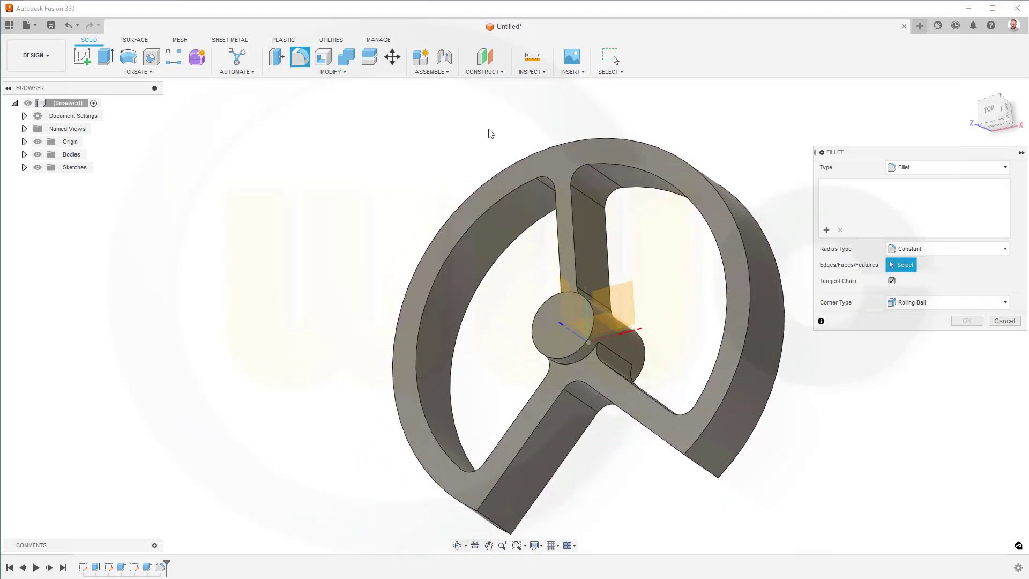
left_click(489, 518)
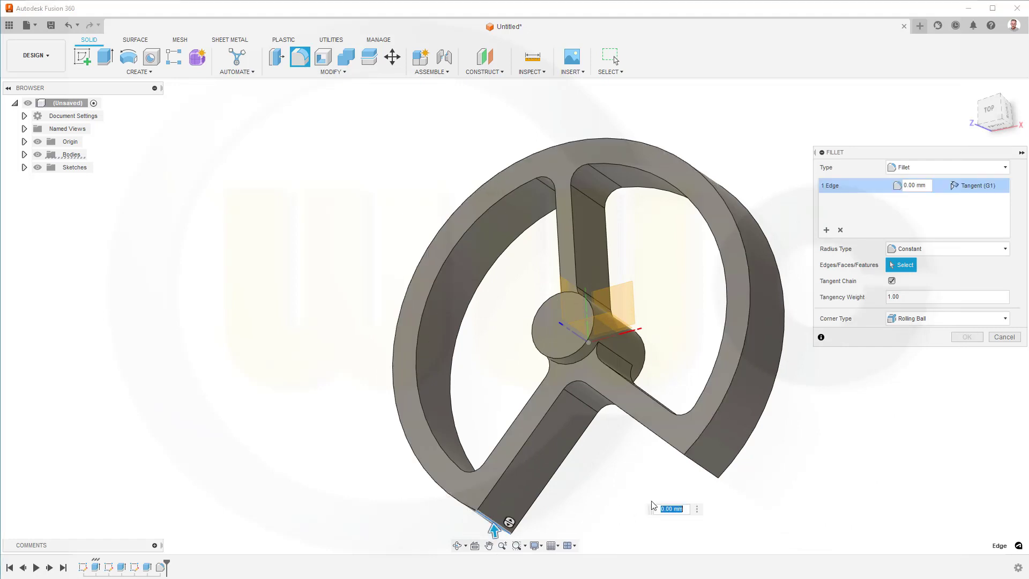
left_click(699, 465)
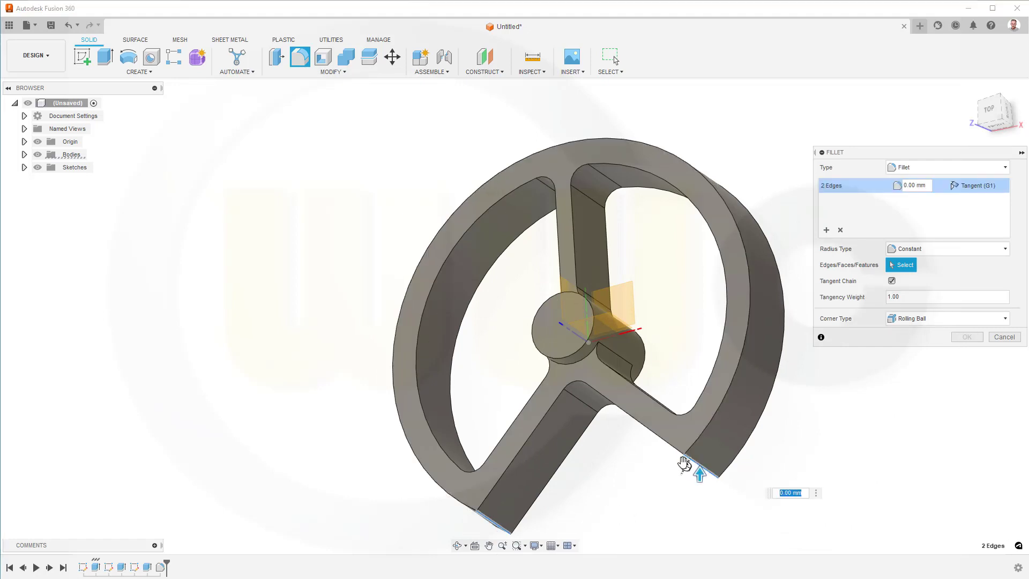
key("Escape")
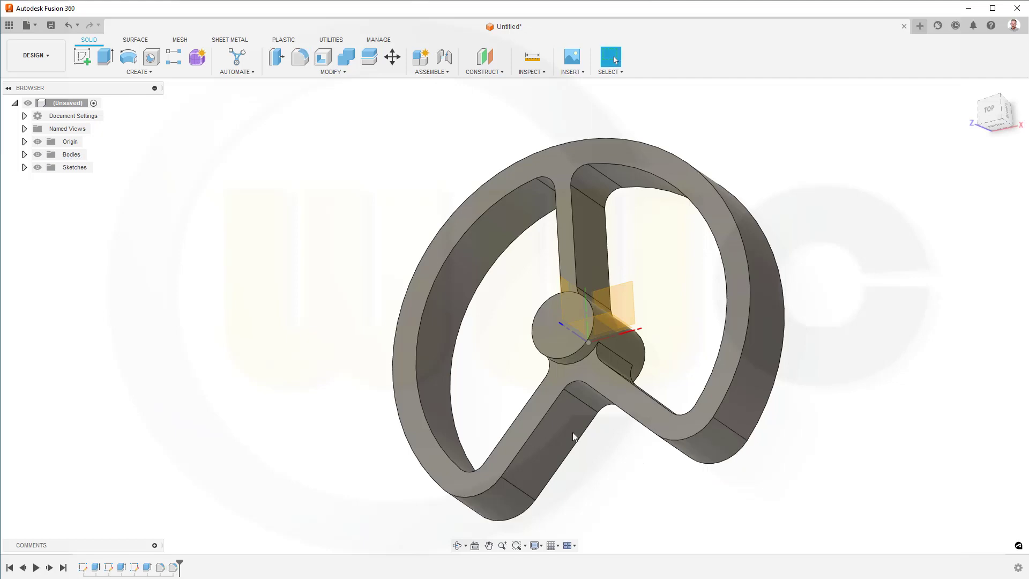
- Hide Body1, show Sketch1 and pick its large sector profile for a new extrusion
middle_click_drag(664, 329, 621, 328, "shift")
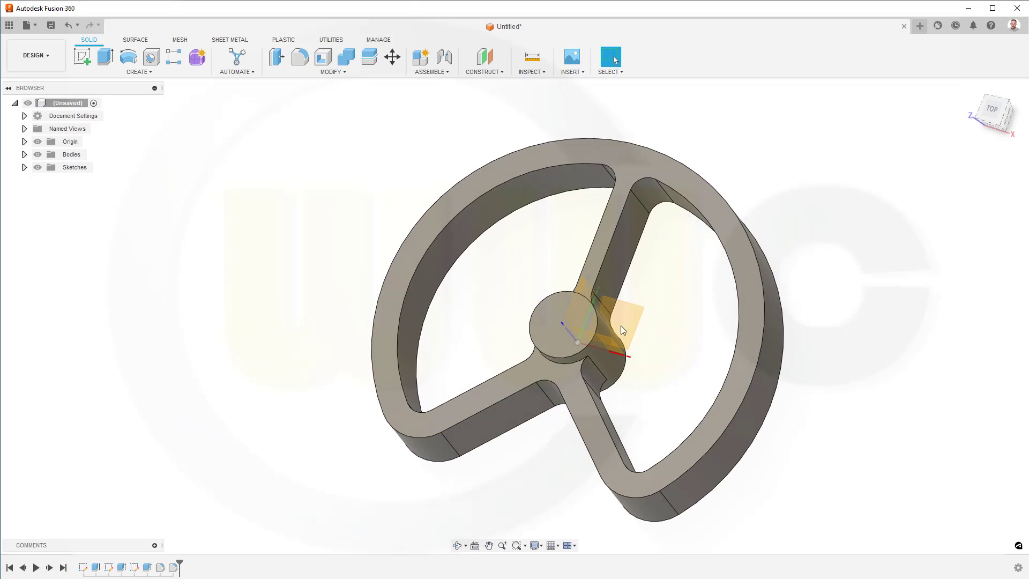
left_click(24, 168)
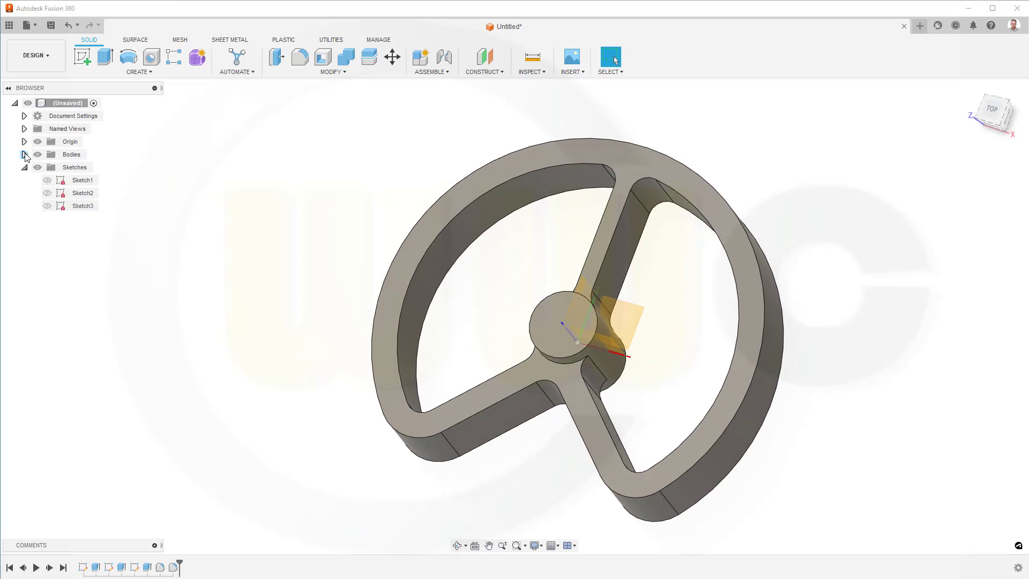
left_click(24, 155)
left_click(84, 193)
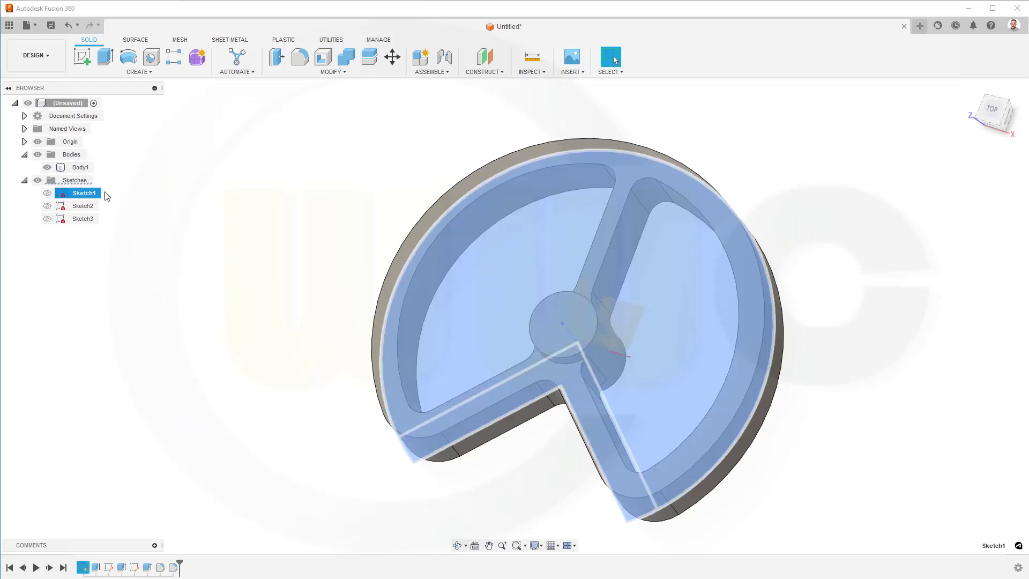
left_click(105, 57)
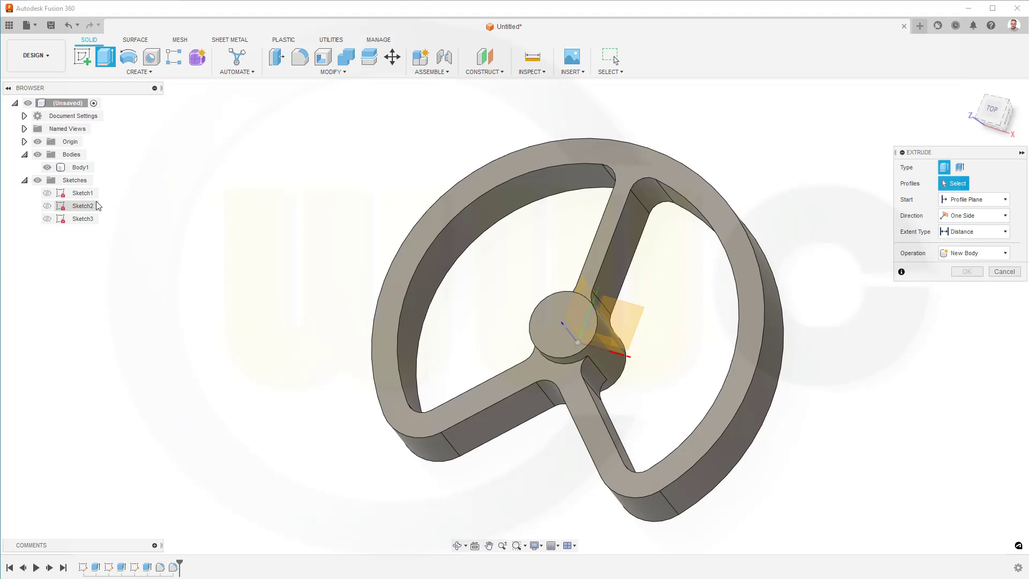
left_click(47, 167)
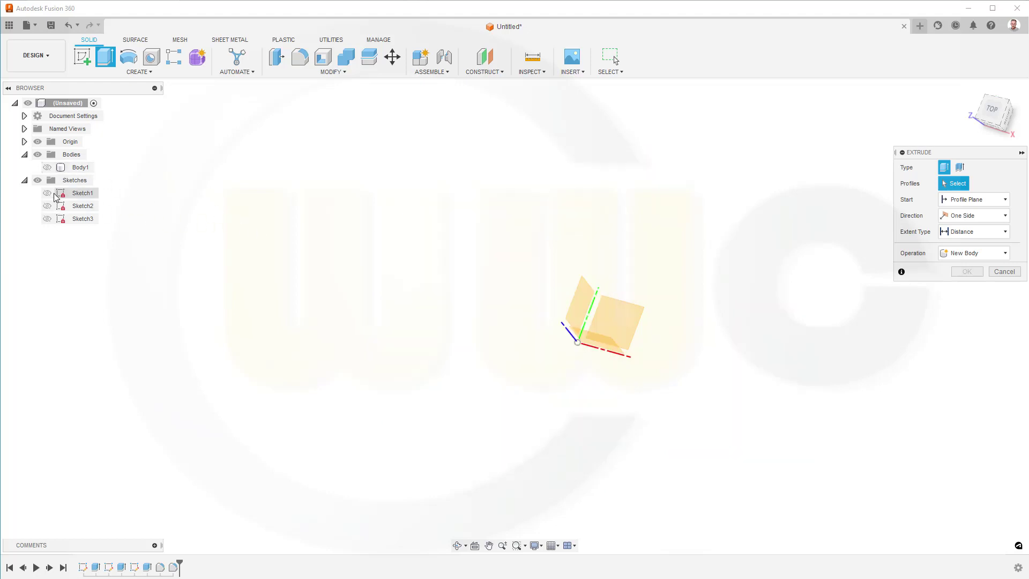
left_click(47, 193)
left_click(423, 249)
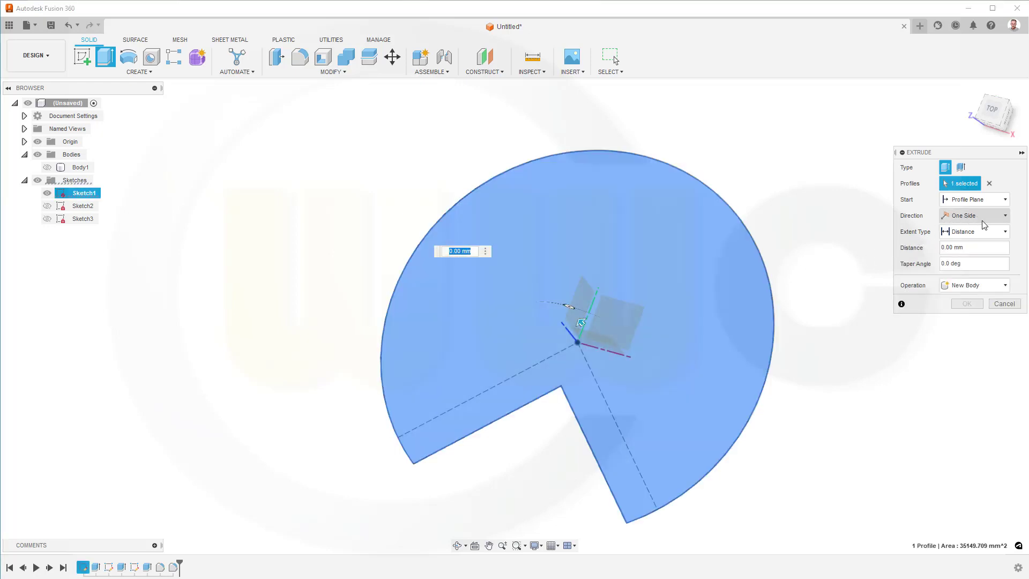
- Extrude the sector symmetrically, 20 mm total thickness, joined to Body1
left_click(1007, 217)
left_click(971, 248)
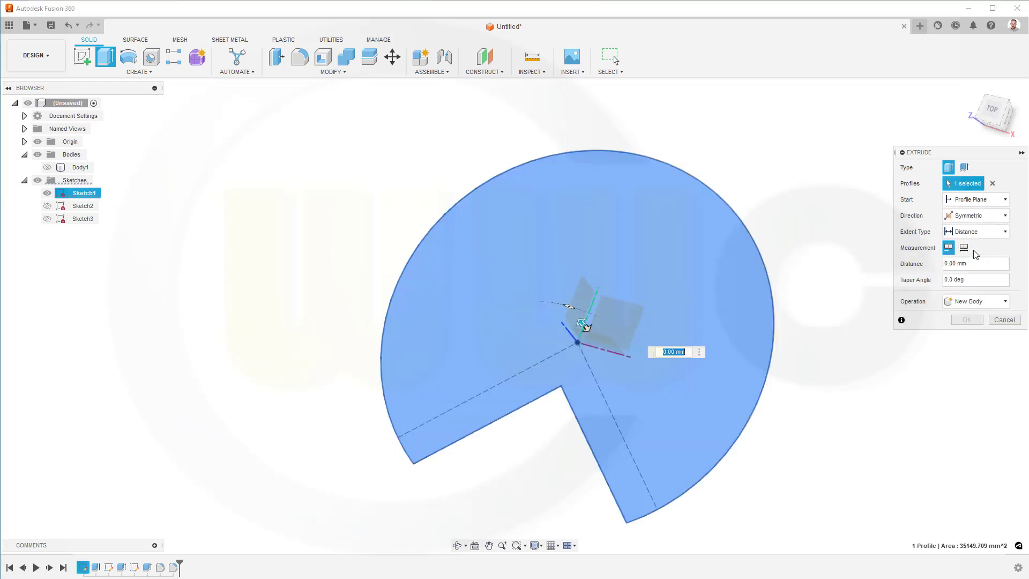
left_click(964, 247)
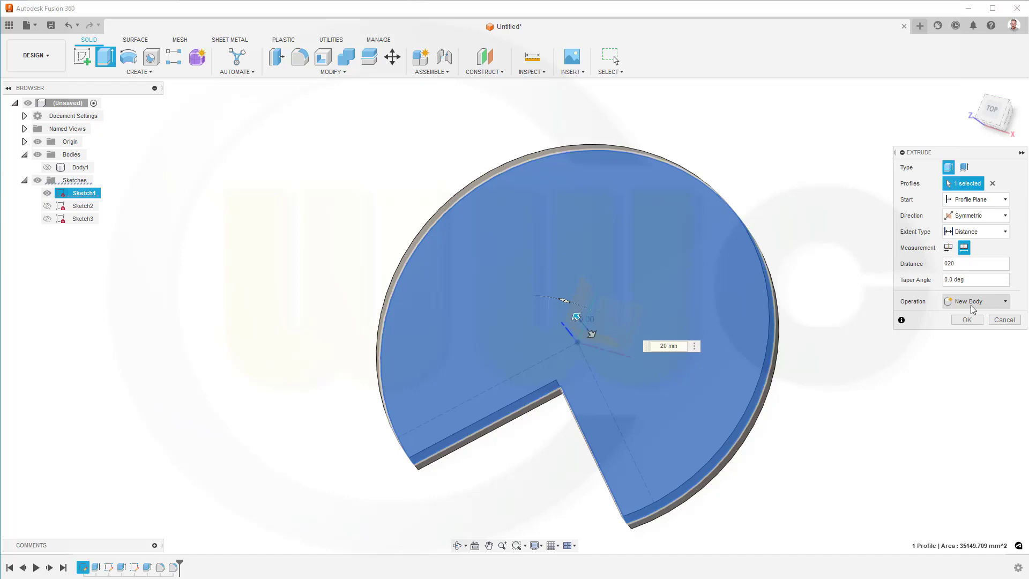
left_click(1007, 303)
left_click(968, 317)
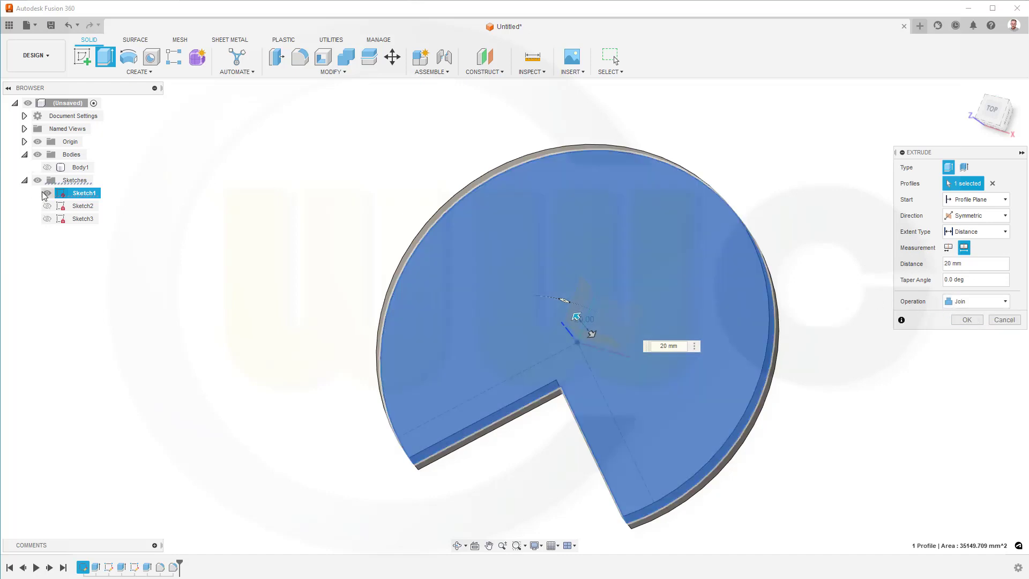
left_click(46, 167)
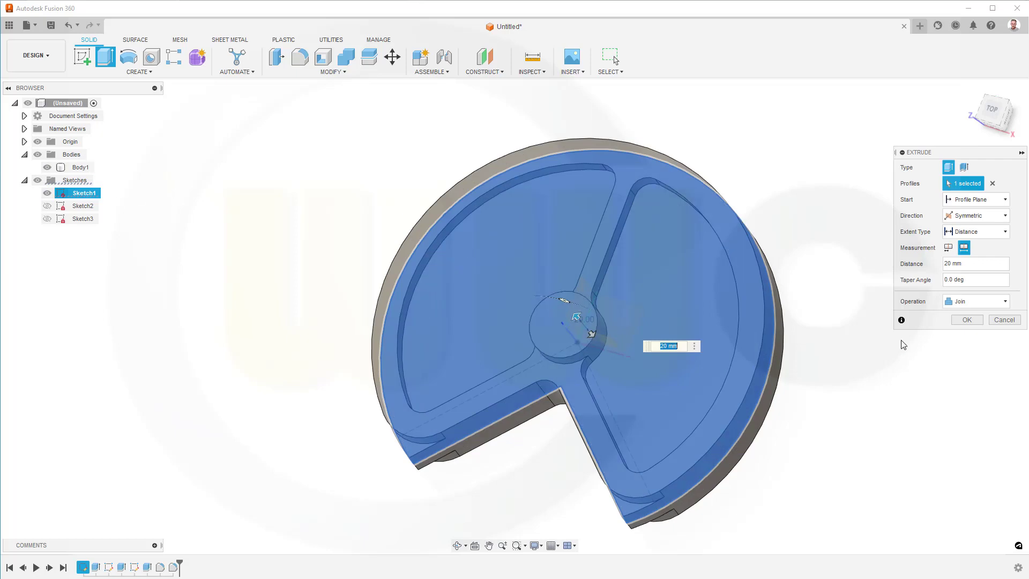
left_click(966, 319)
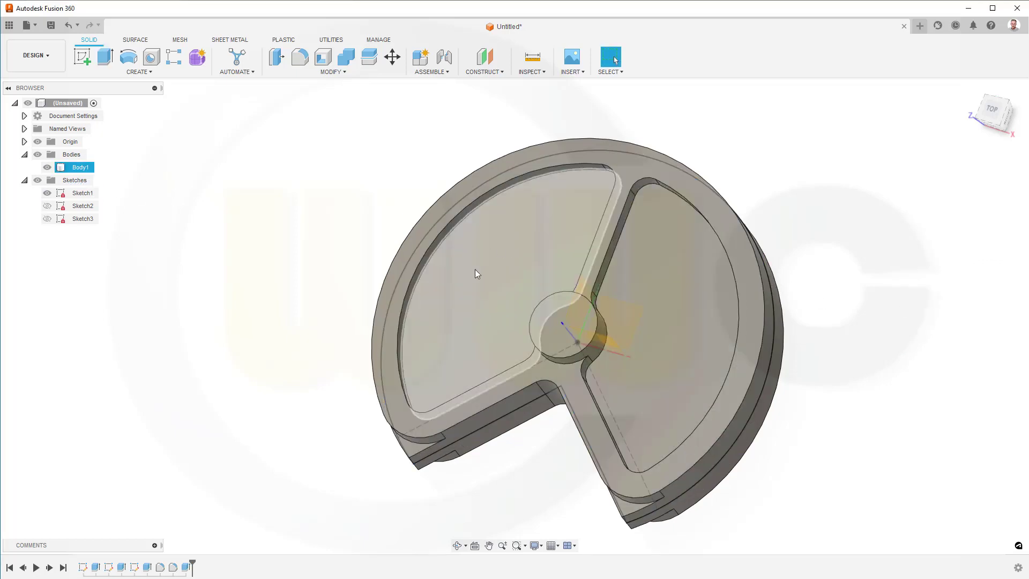
- Inspect the new Extrude4 result, then hide Sketch1 so only Body1 shows
middle_click_drag(501, 290, 514, 363, "shift")
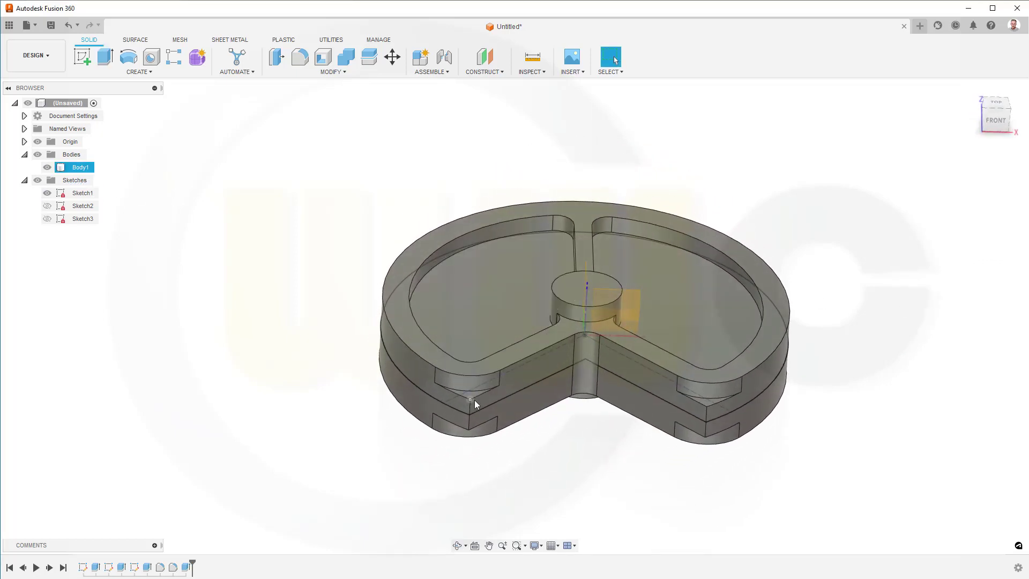
middle_click_drag(624, 362, 614, 336, "shift")
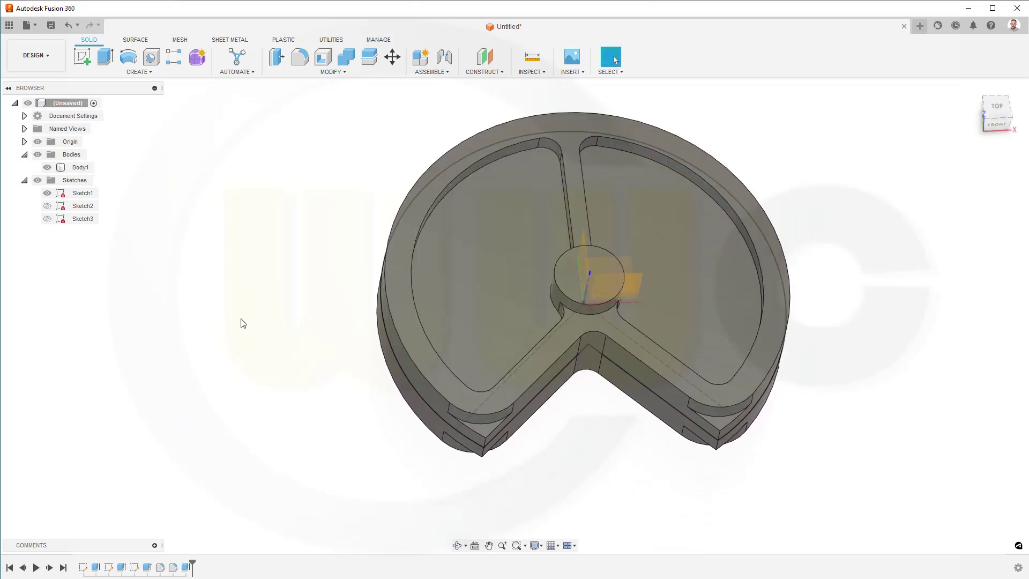
left_click(187, 567)
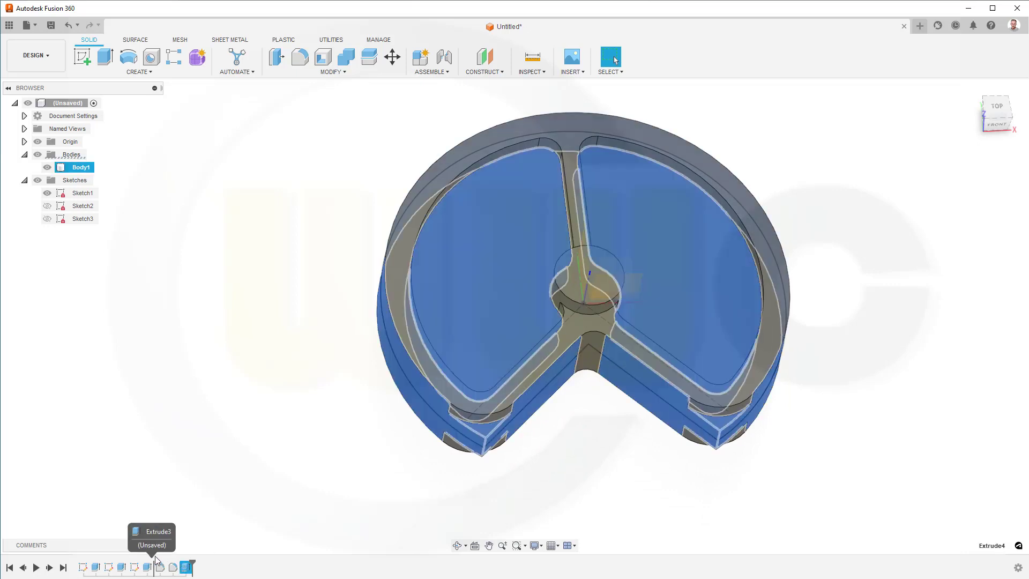
left_click(267, 519)
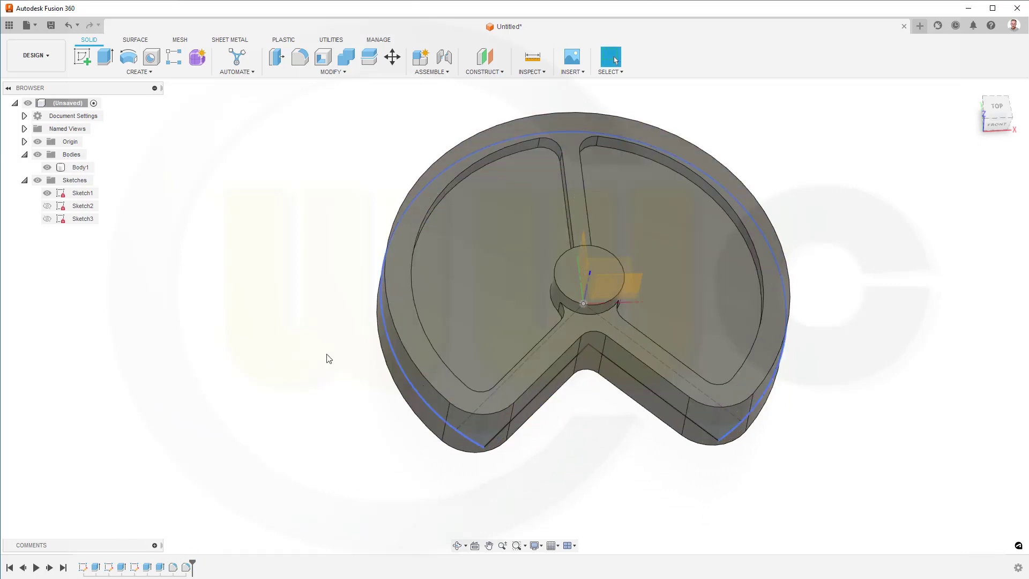
left_click(47, 193)
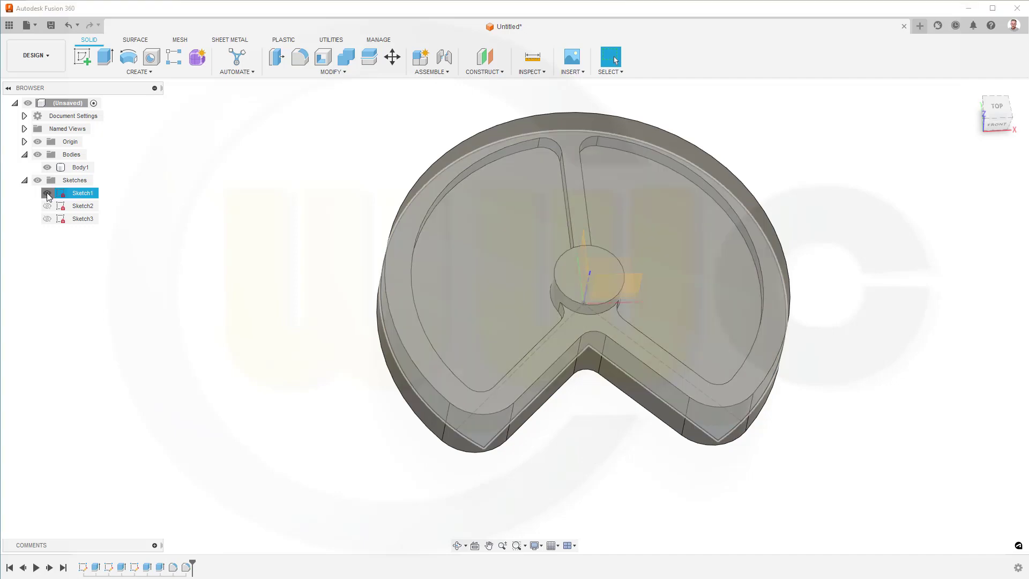
scroll(418, 374, "up", 5)
left_click(419, 375)
middle_click_drag(420, 375, 304, 319, "shift")
left_click(303, 319)
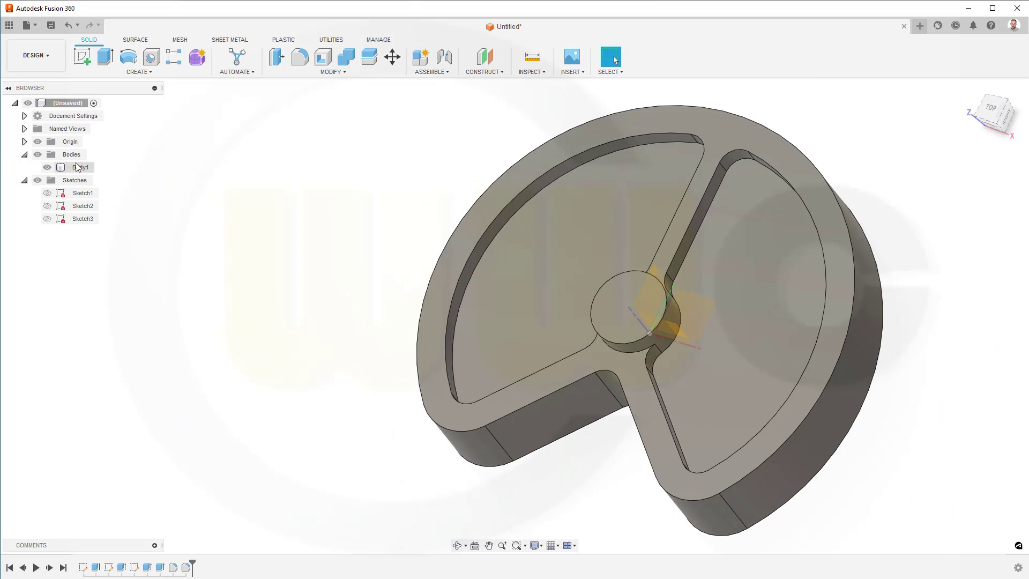
- Hide Body1 and start a new sketch on the top XY plane
left_click(47, 168)
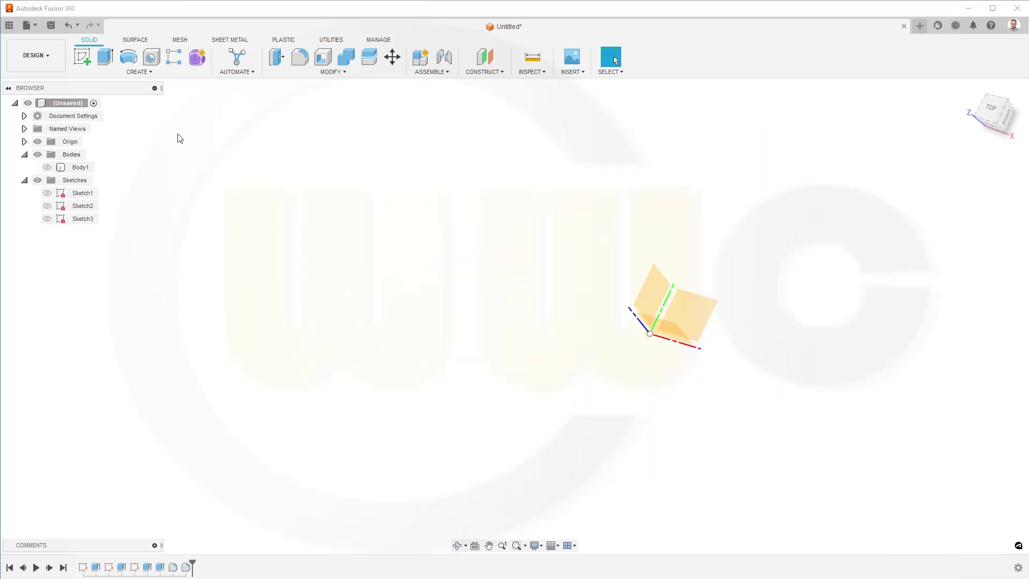
left_click(82, 56)
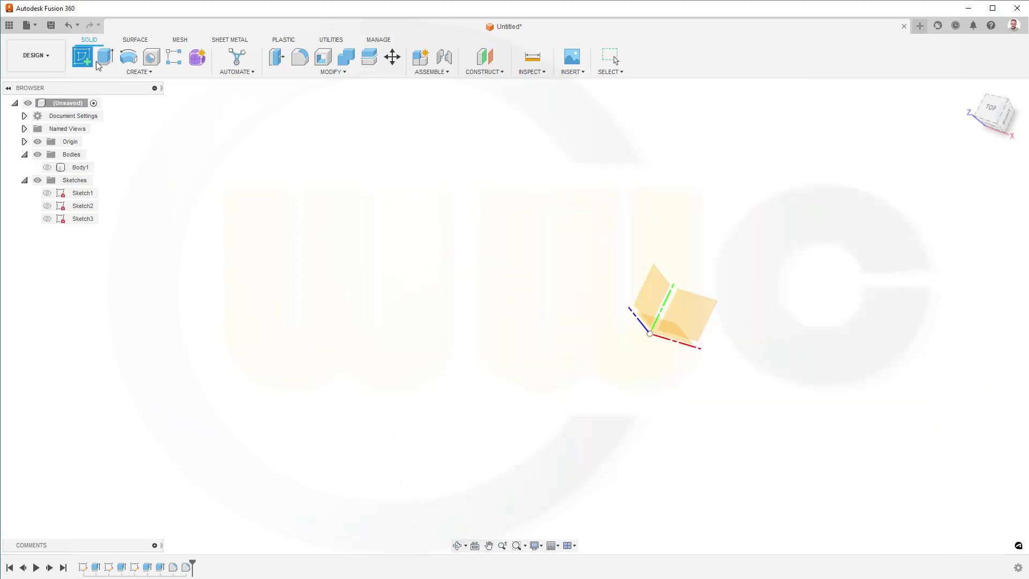
left_click(706, 320)
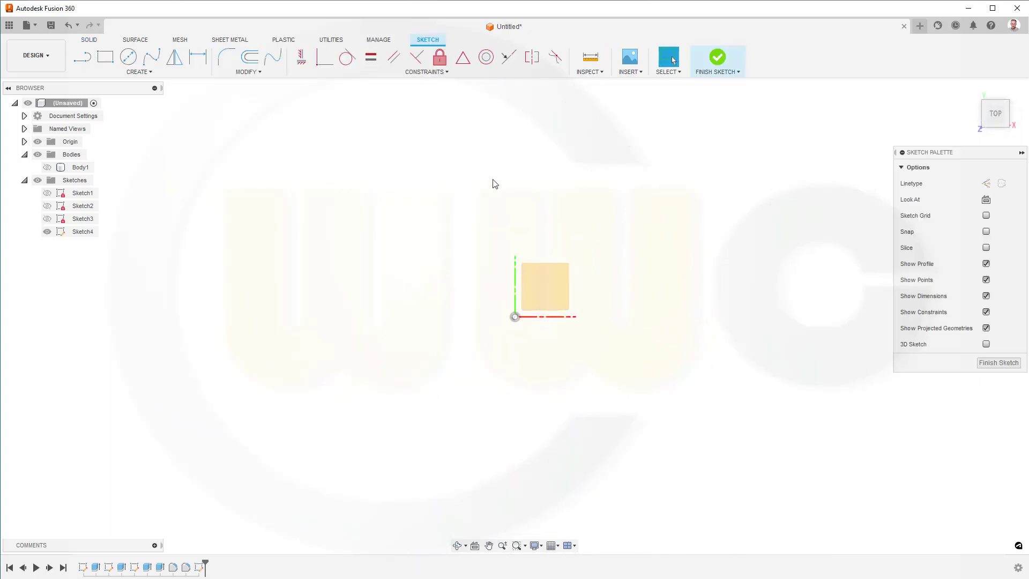
- Draw a Ø25 mm construction circle centred at the origin
left_click(986, 184)
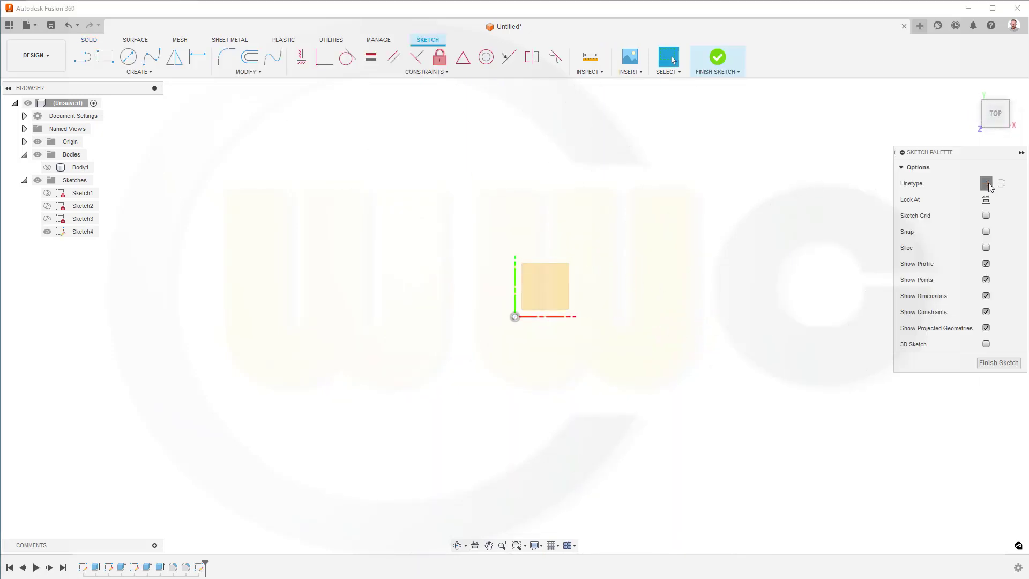
left_click(128, 57)
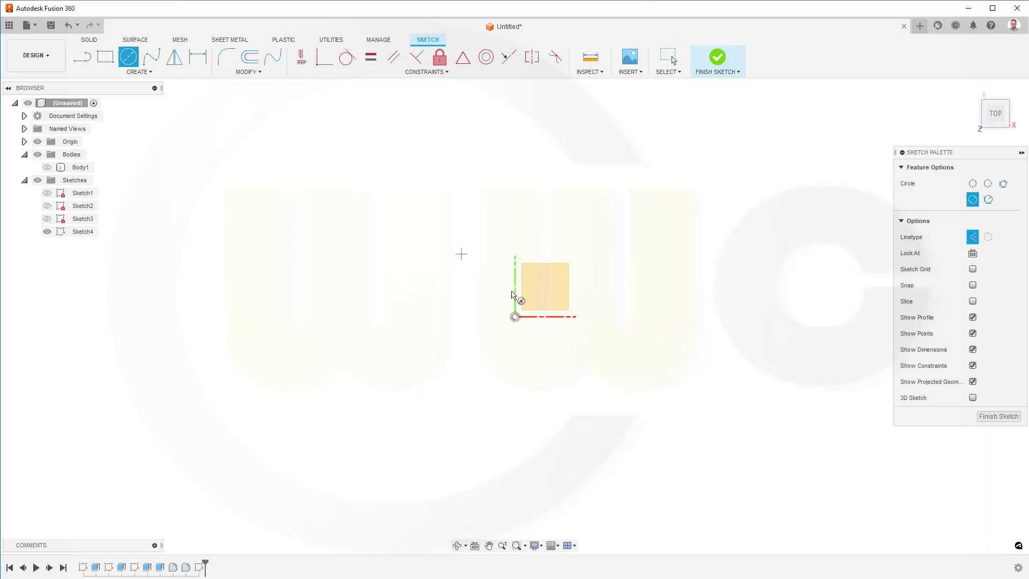
left_click(514, 317)
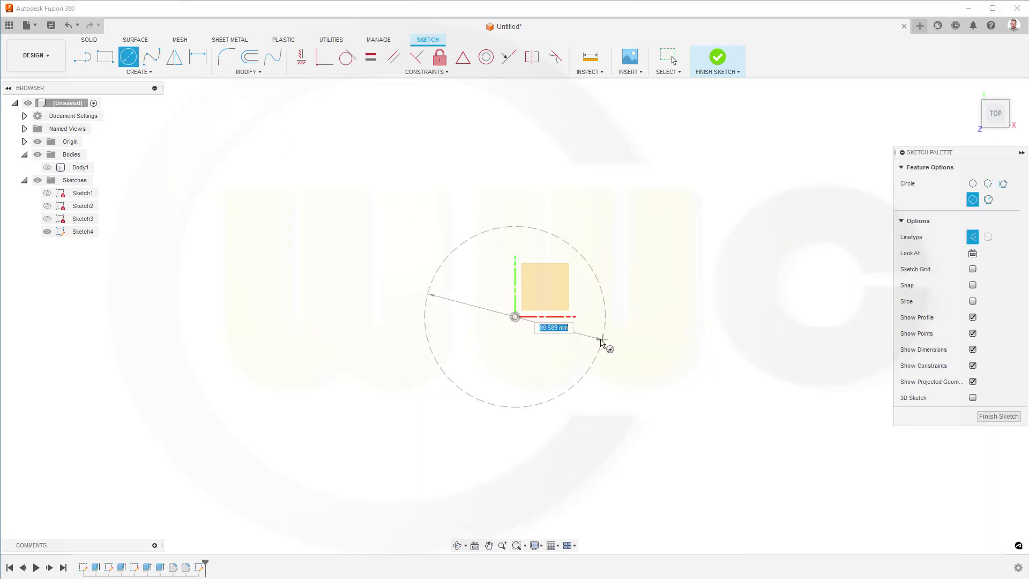
type("5")
key("Tab")
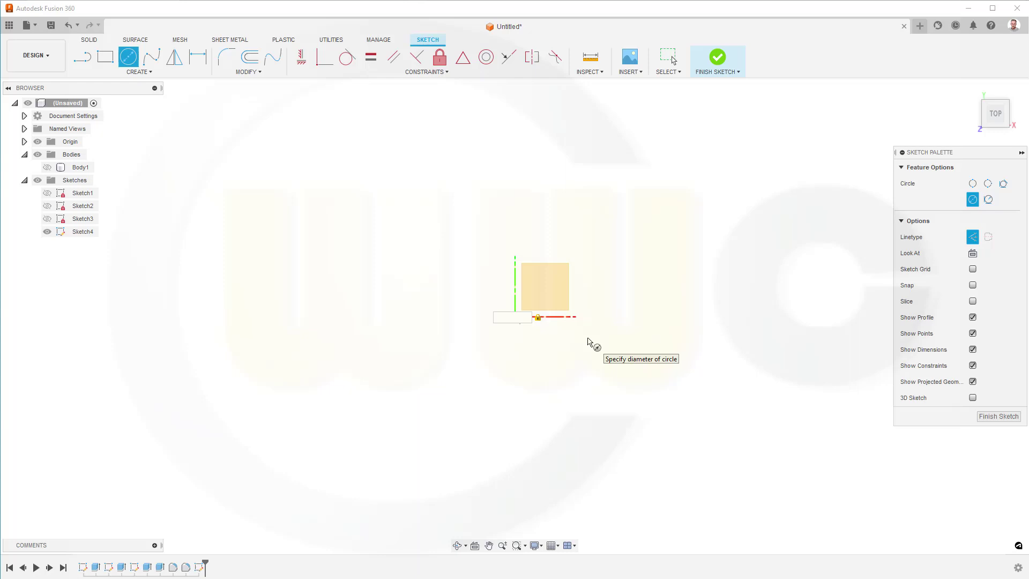
type("5")
key("Tab")
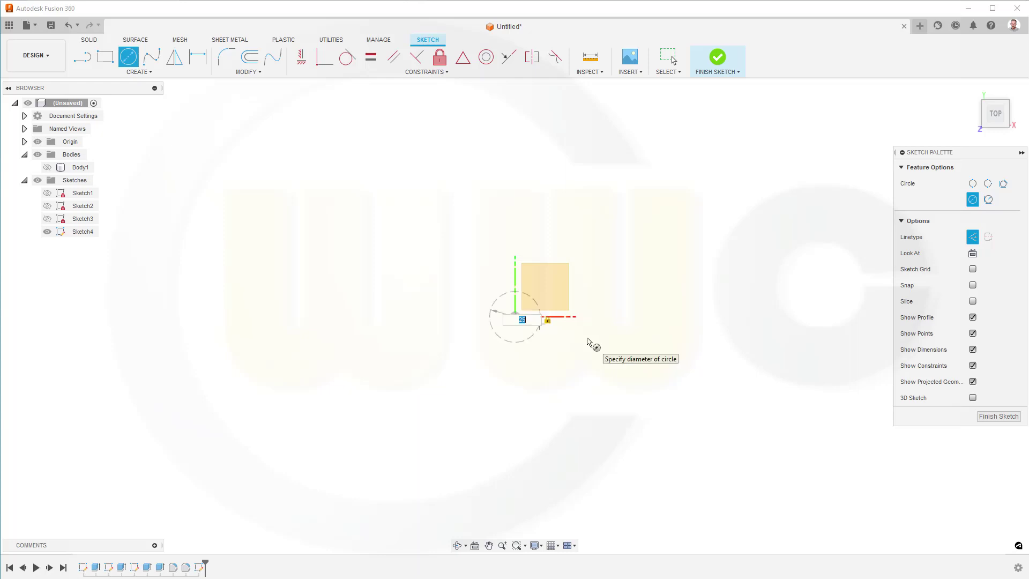
key("Return")
key("Escape")
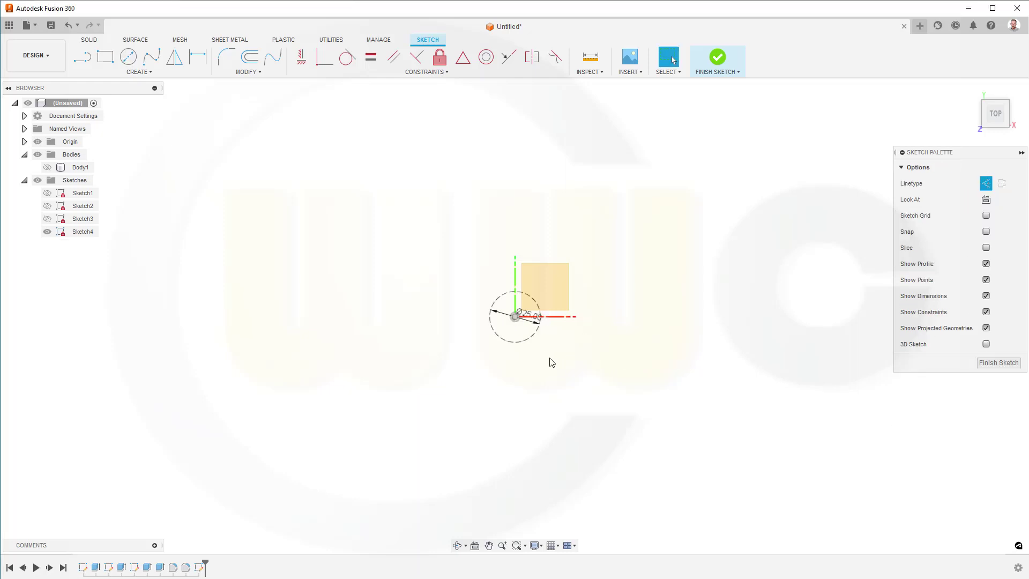
scroll(528, 307, "up", 5)
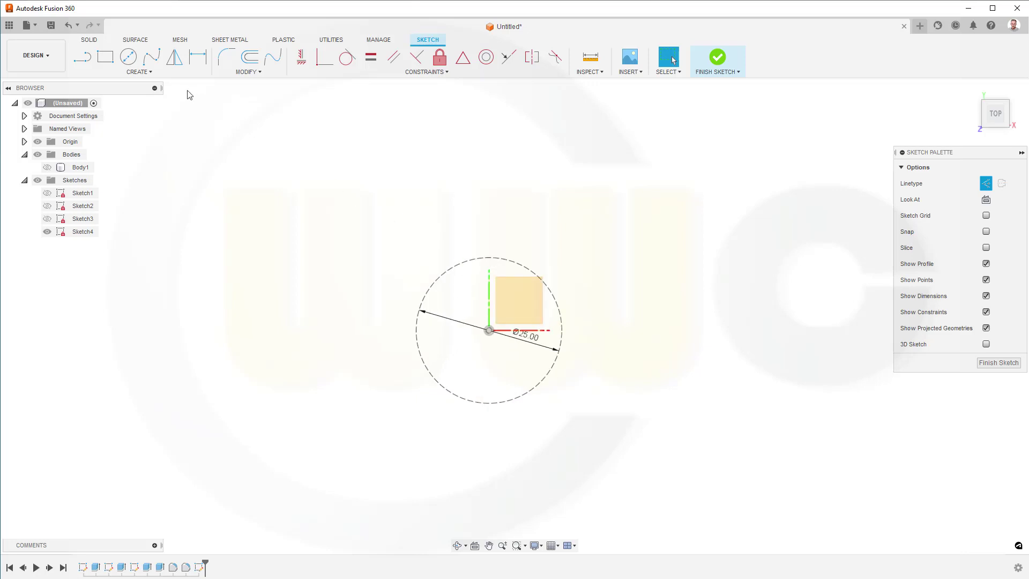
- Draw two construction lines radiating from the origin to the Ø25 circle
key("l")
scroll(569, 269, "up", 1)
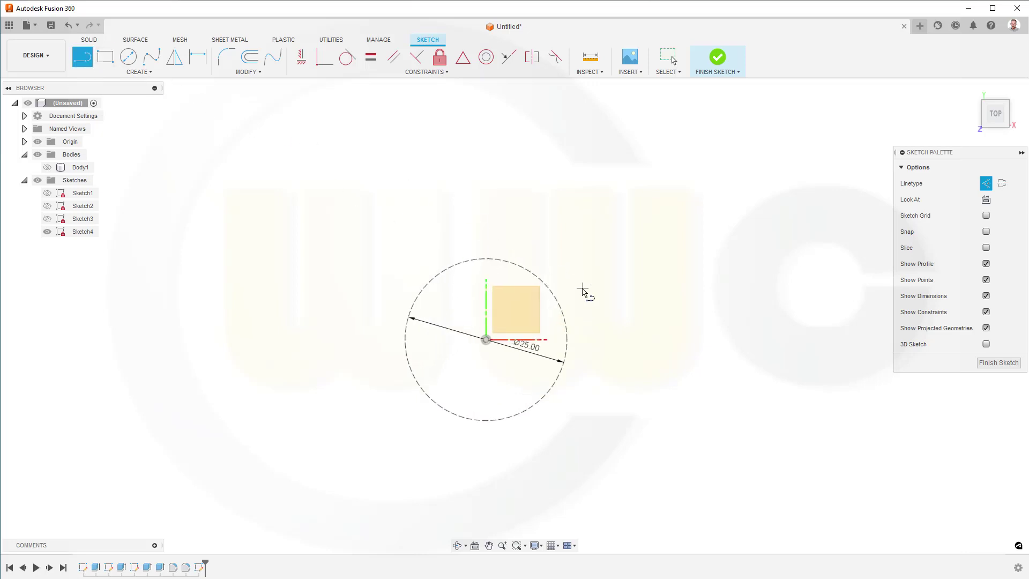
left_click(580, 285)
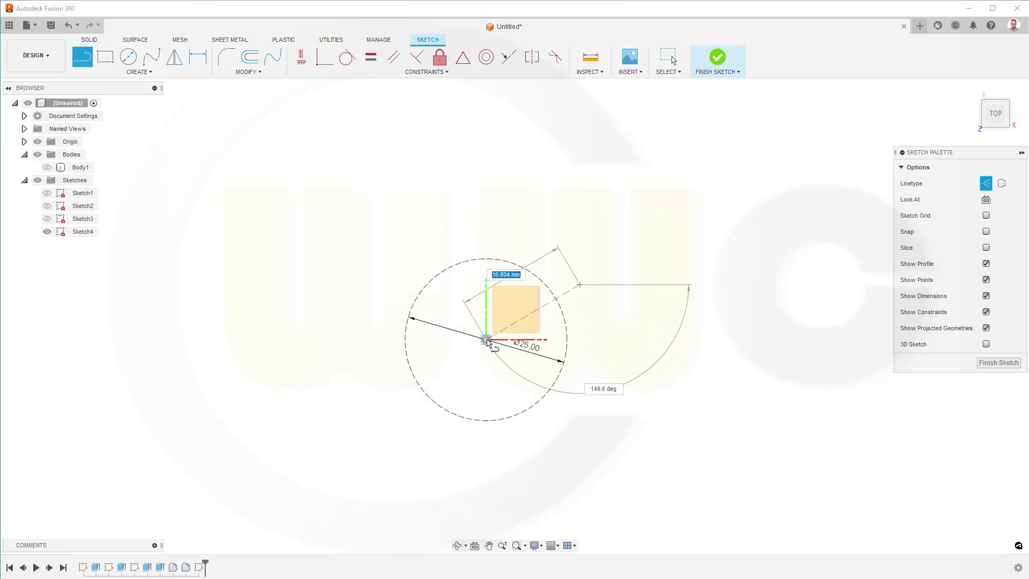
left_click(486, 339)
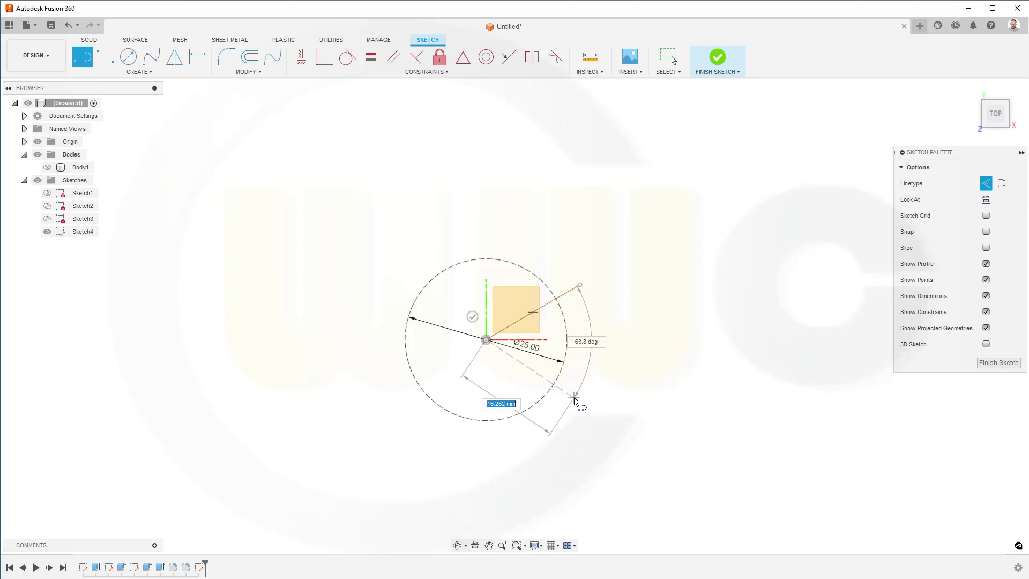
left_click(574, 397)
key("Escape")
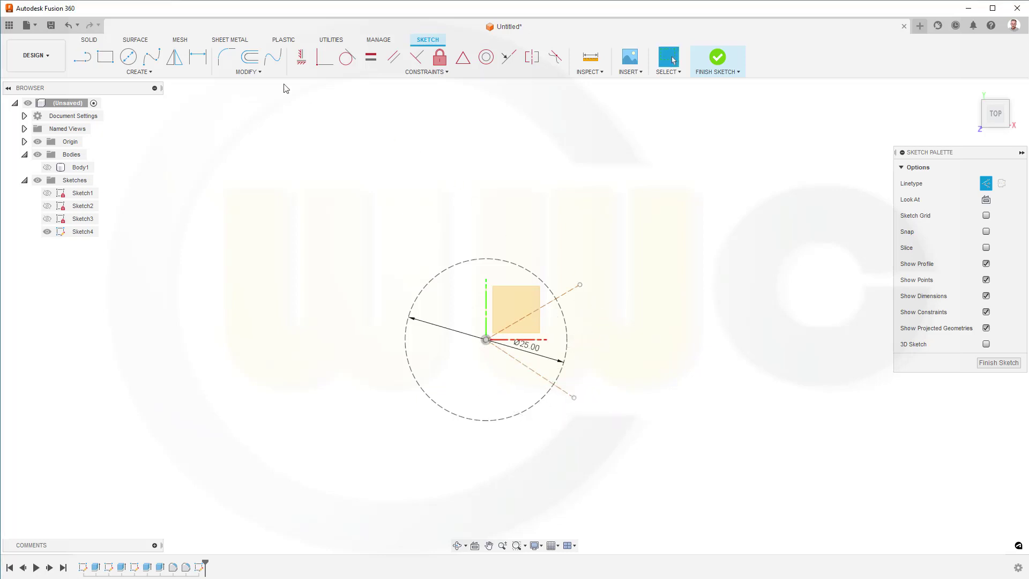
left_click(265, 75)
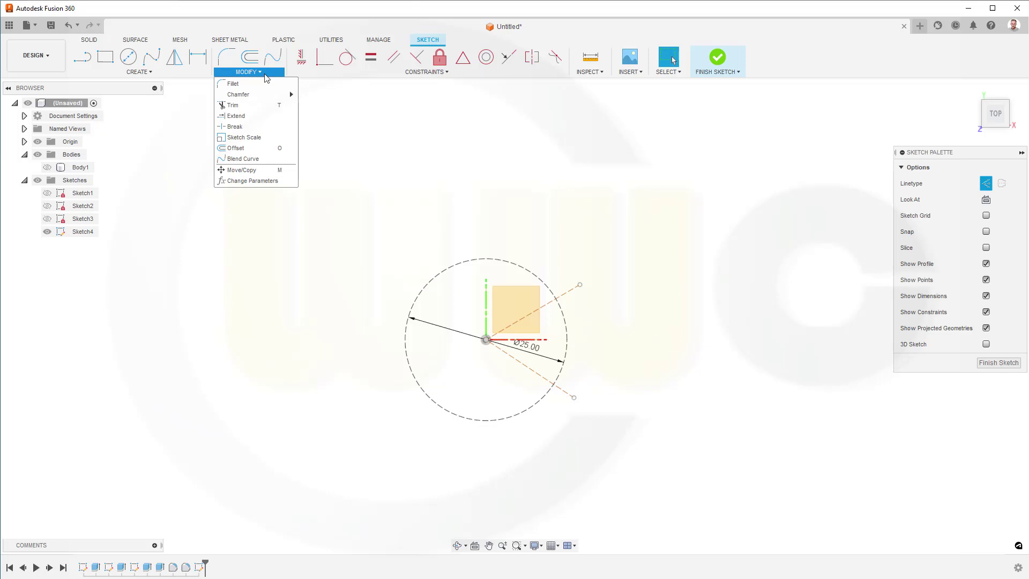
left_click(247, 115)
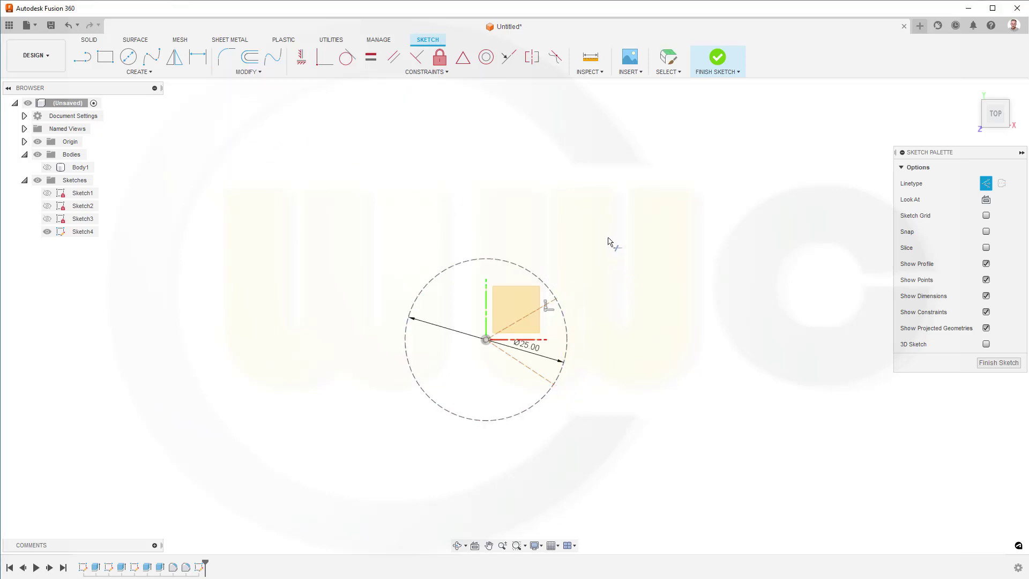
- Align the lines' outer endpoints vertically and start an angle dimension between them
left_click(301, 57)
left_click(557, 300)
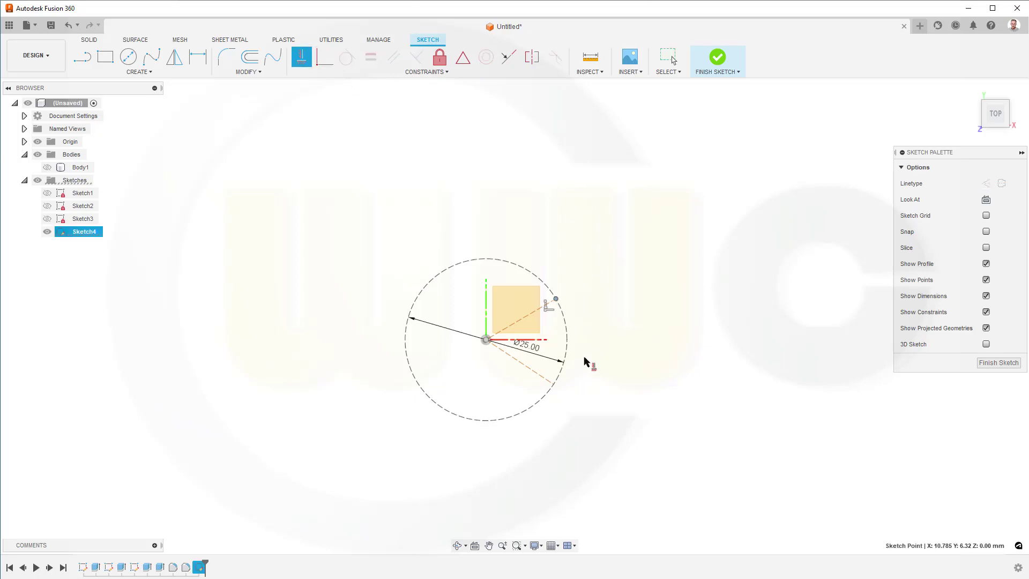
left_click(554, 385)
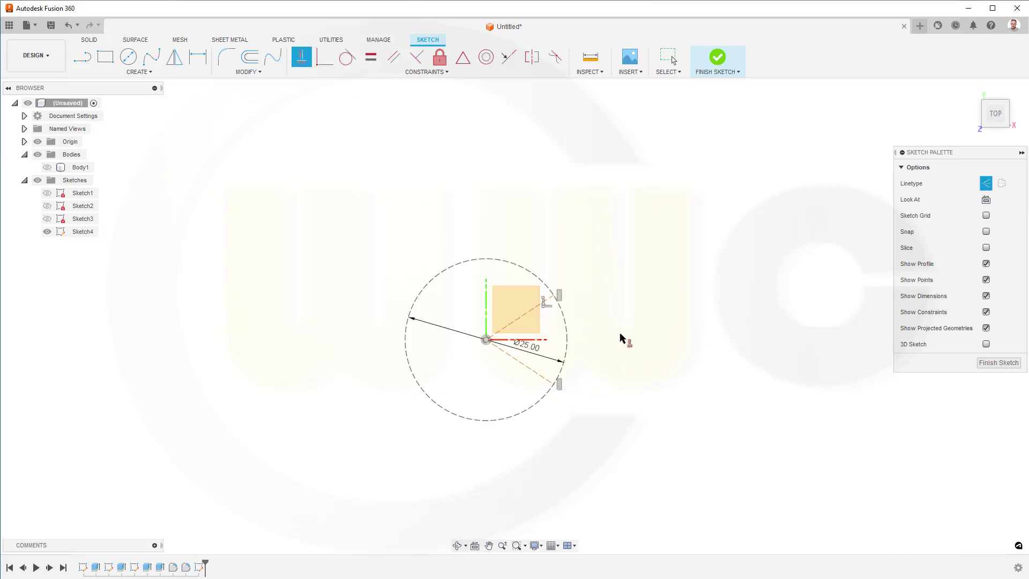
left_click(198, 56)
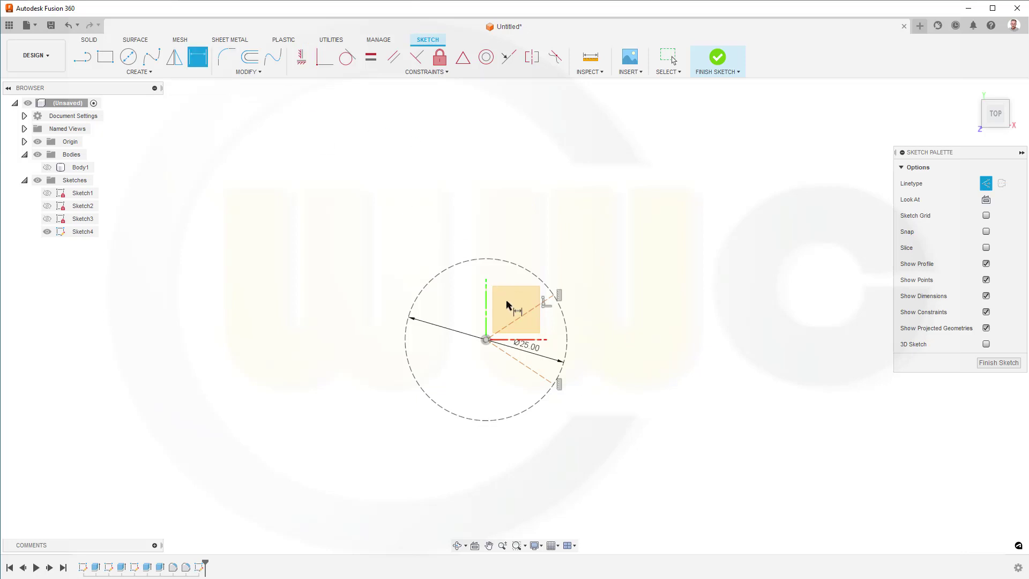
left_click(520, 322)
left_click(536, 371)
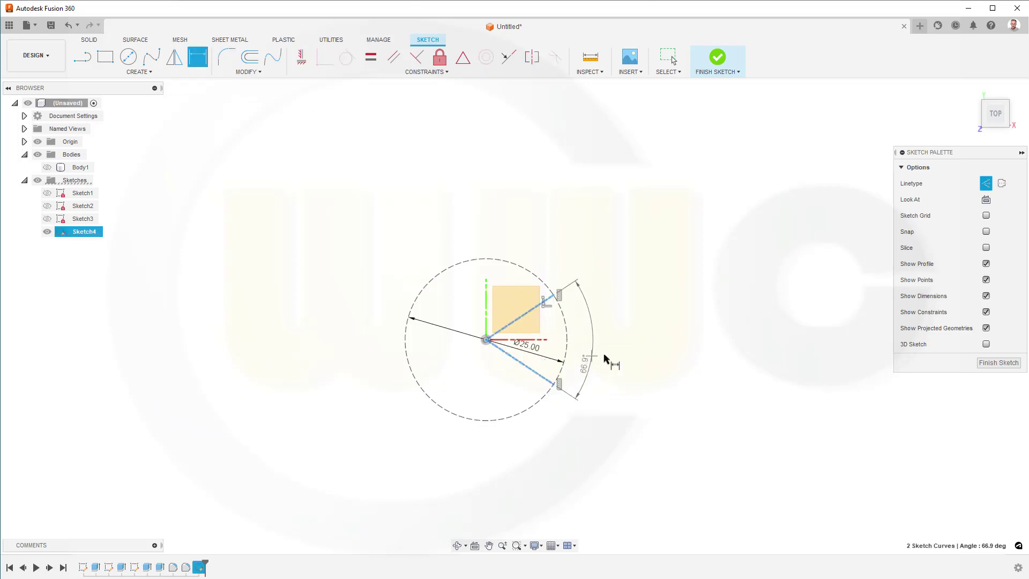
- Set the angle between the two construction lines to 25°
left_click(623, 356)
type("25")
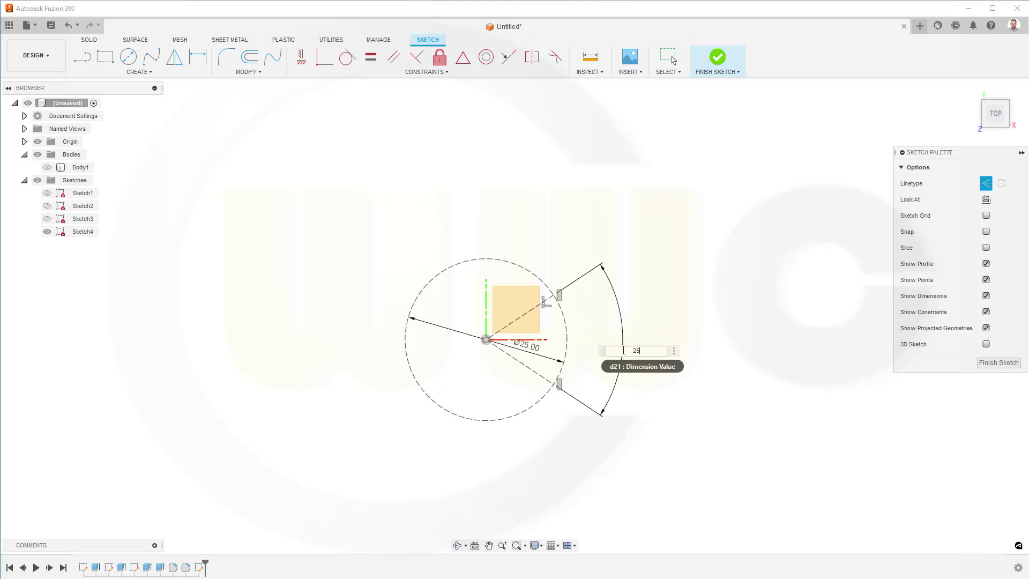
key("Return")
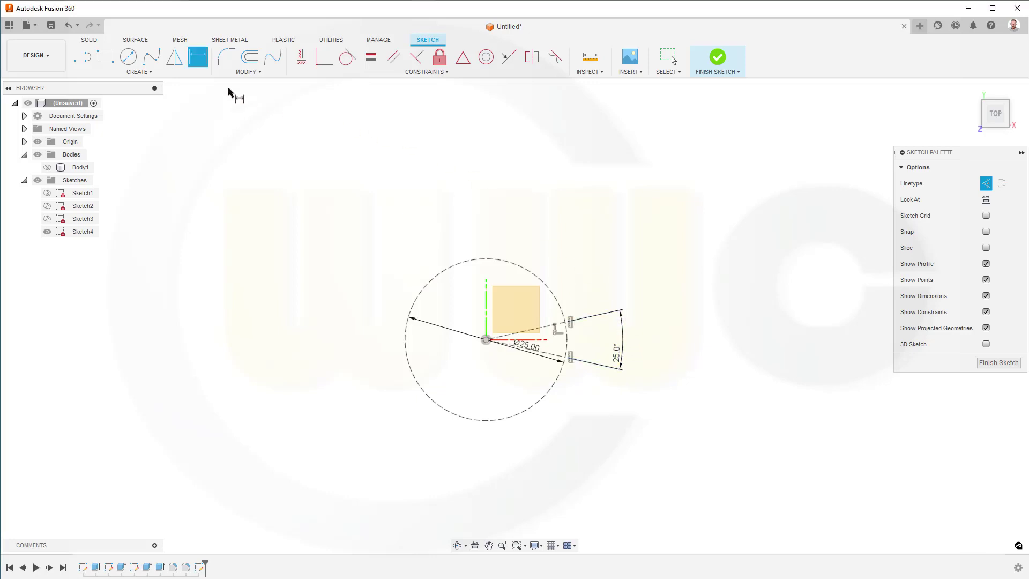
- Add solid Ø5 circles centred where each line meets the dashed Ø25 circle
left_click(128, 56)
scroll(526, 362, "up", 5)
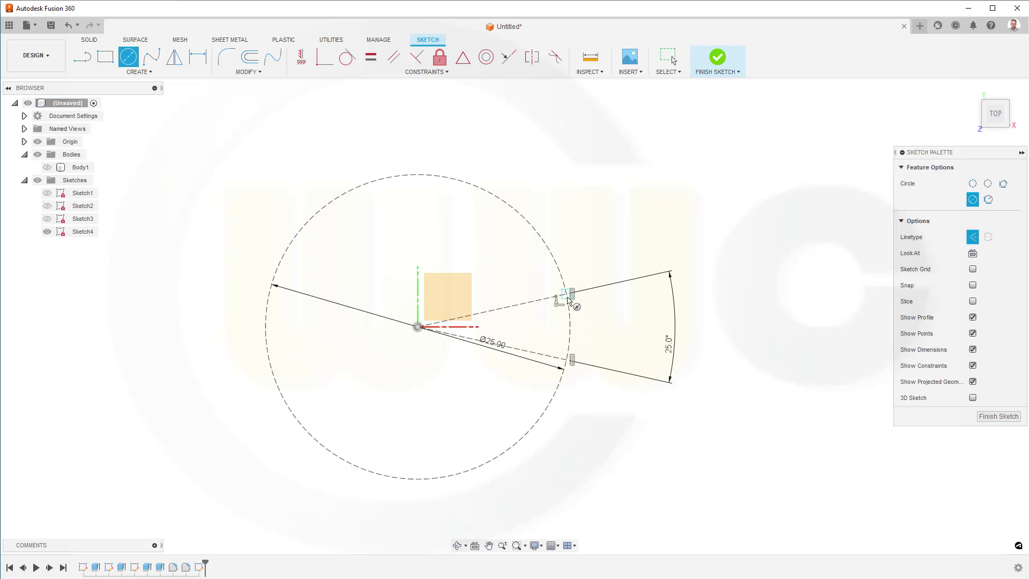
left_click(567, 295)
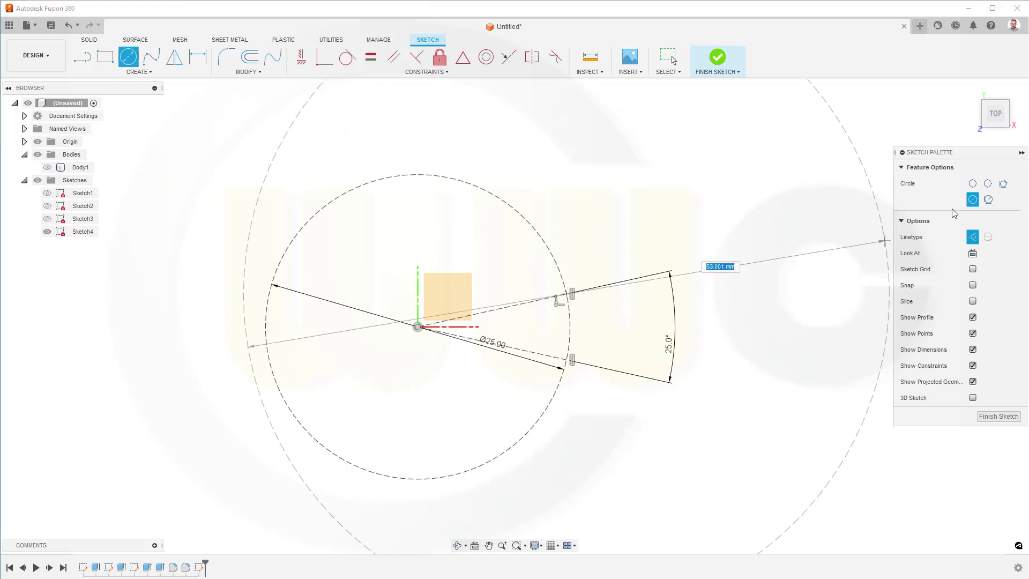
left_click(972, 236)
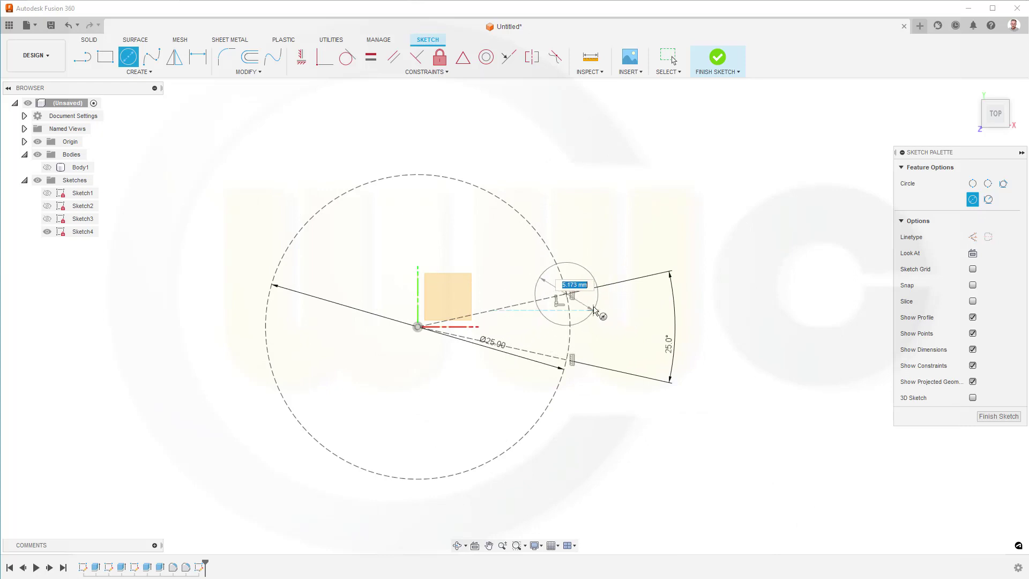
key("Return")
key("Escape")
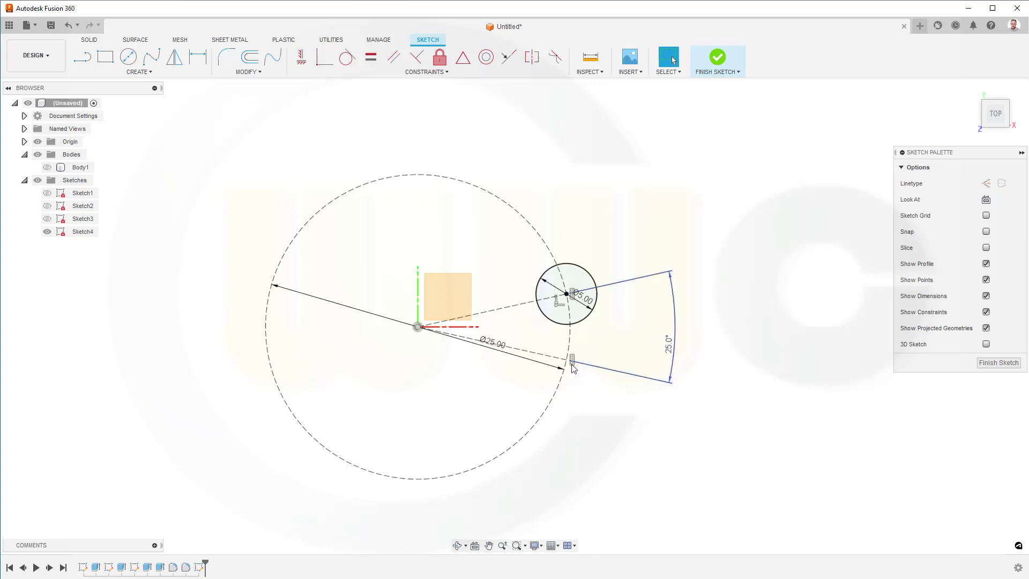
left_click(128, 57)
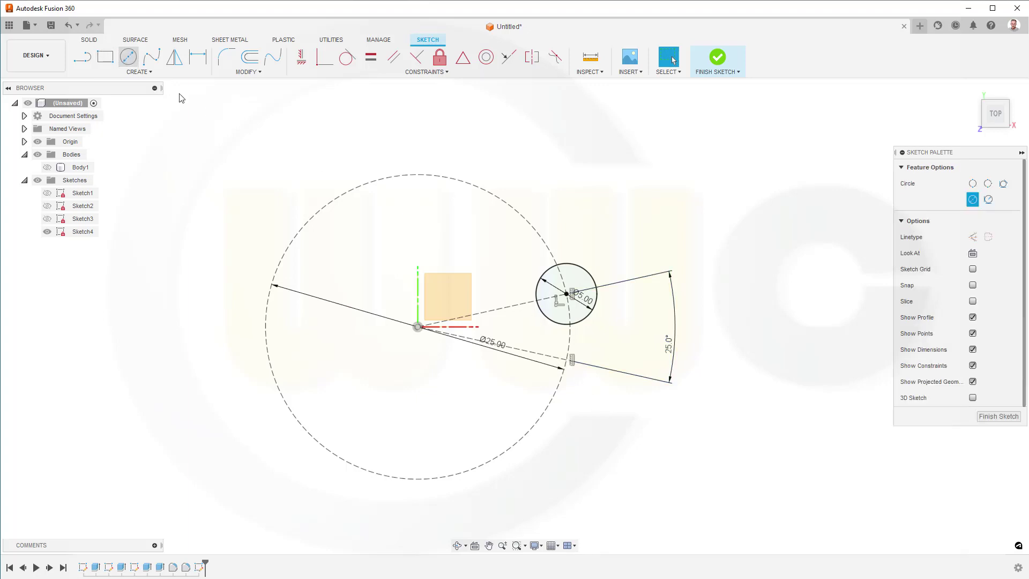
left_click(568, 362)
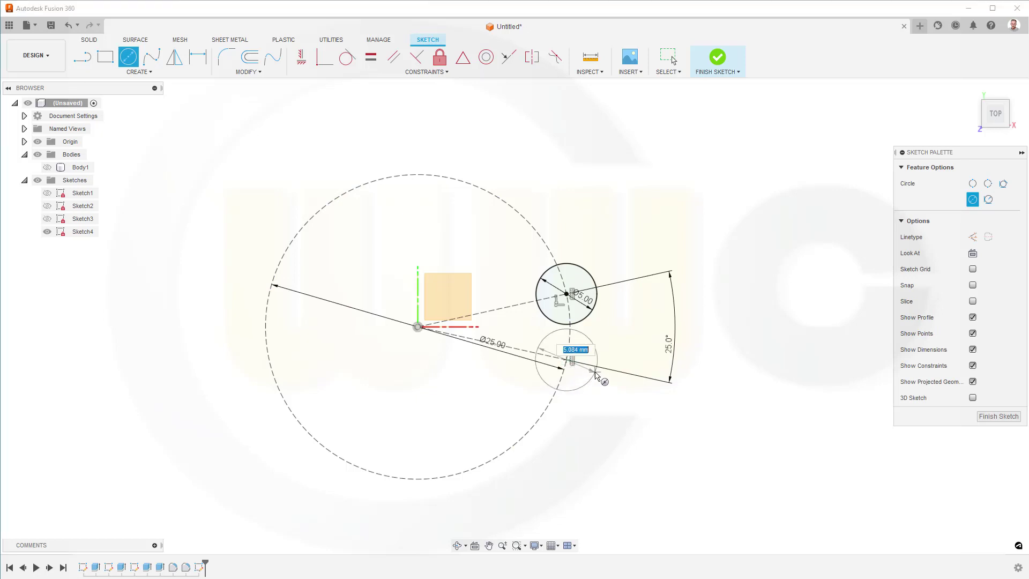
key("Return")
key("Escape")
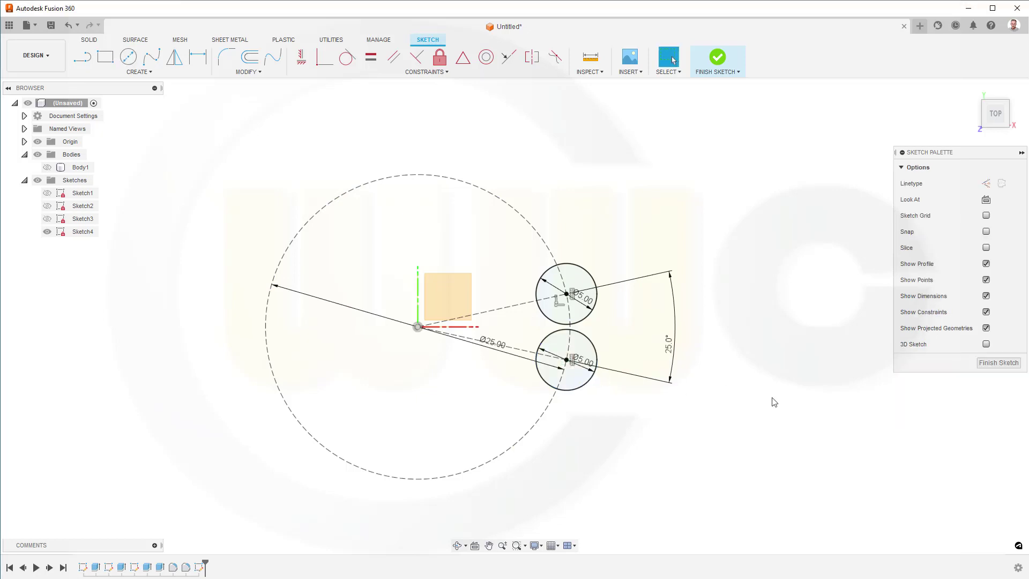
- Draw origin-centred circles tangent to the Ø5 circles' inner sides and outer sides (Ø30)
left_click(128, 57)
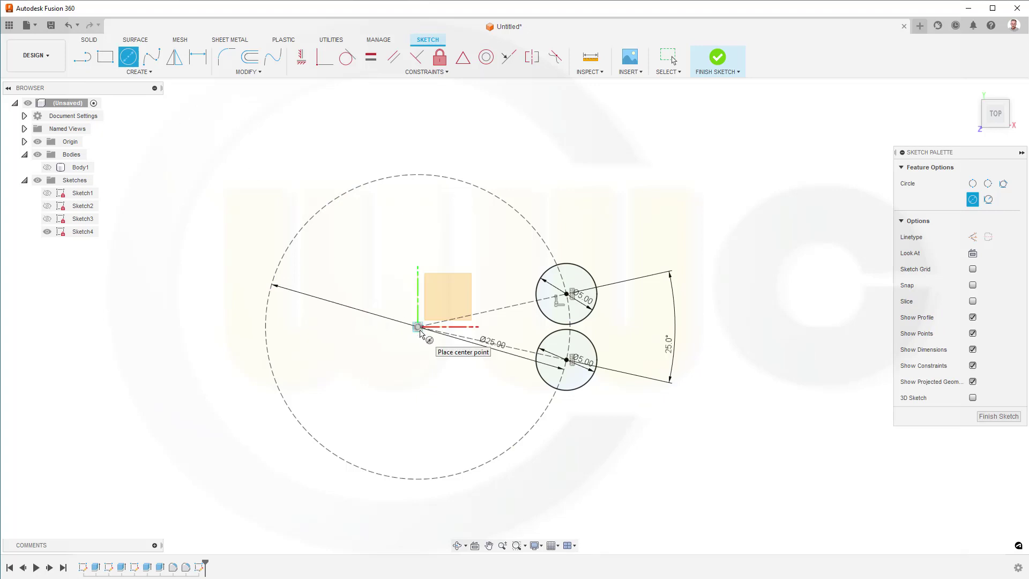
left_click(418, 326)
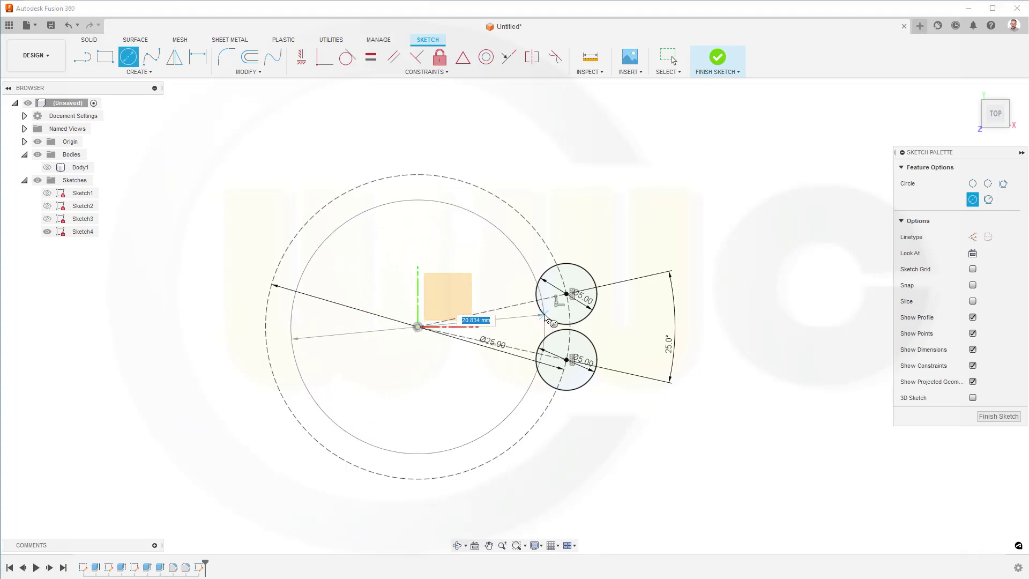
left_click(541, 306)
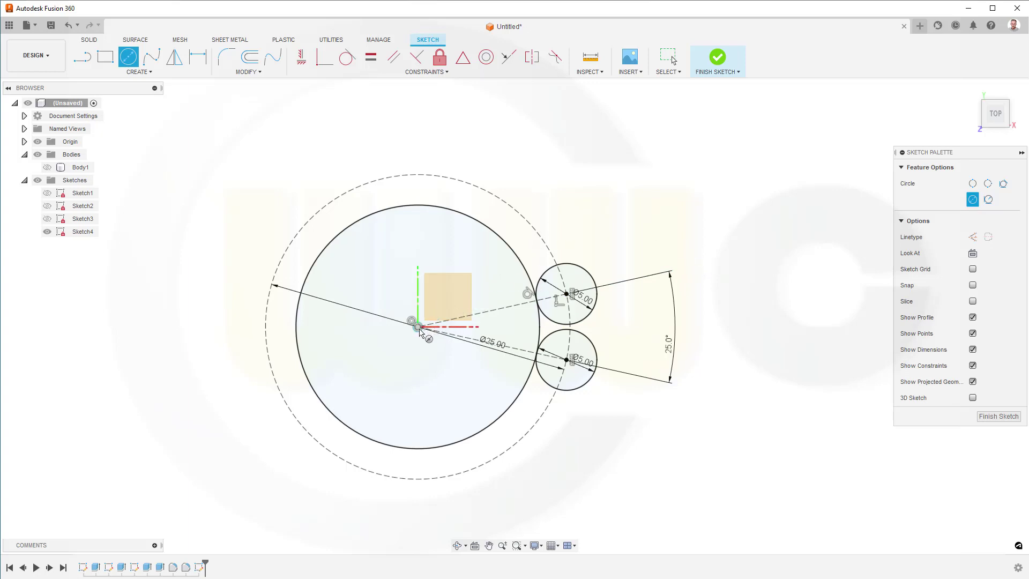
left_click(417, 326)
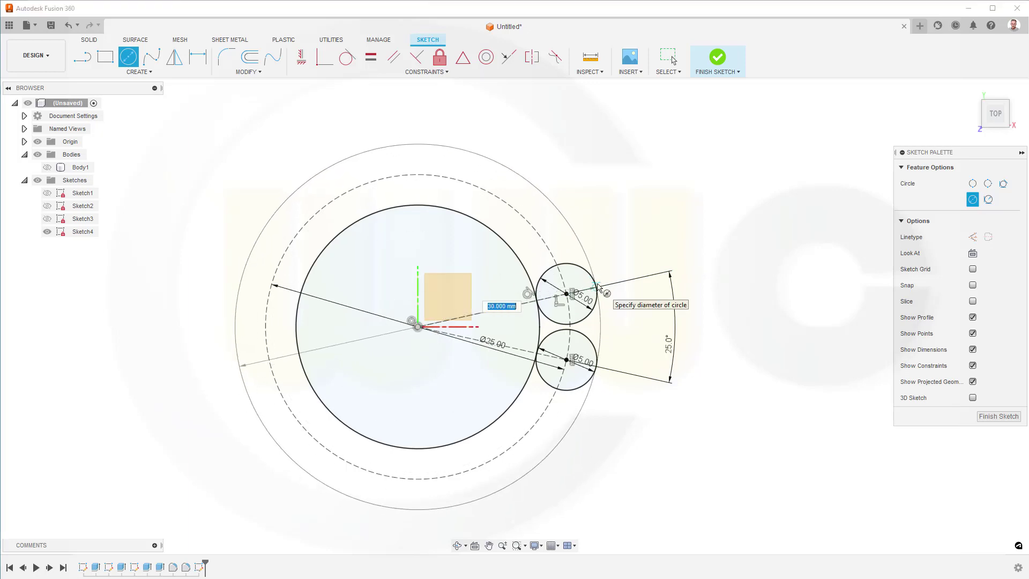
left_click(598, 288)
key("Escape")
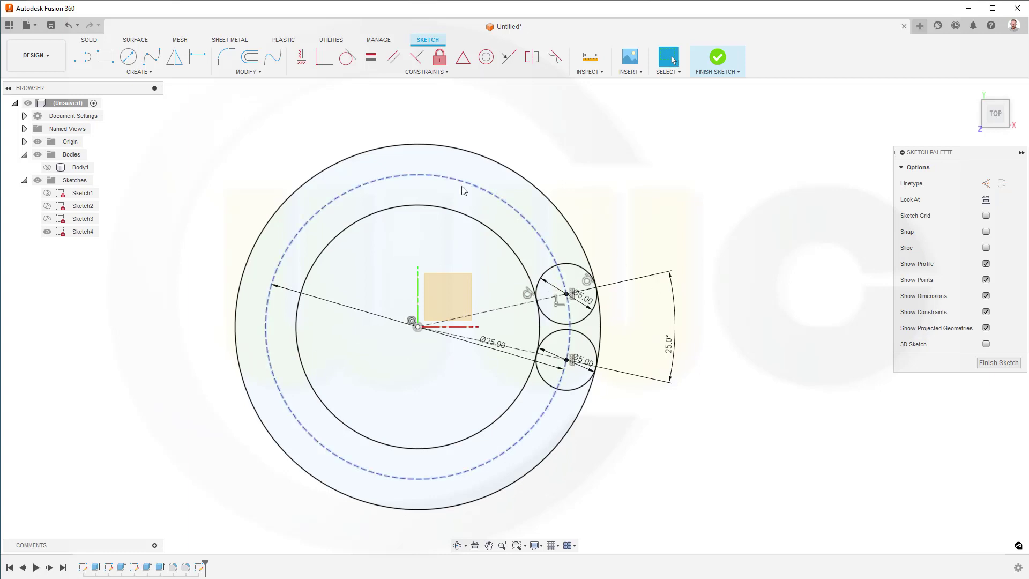
- Trim the large circles and inner Ø5 arcs into a kidney slot, then finish Sketch4
left_click(251, 72)
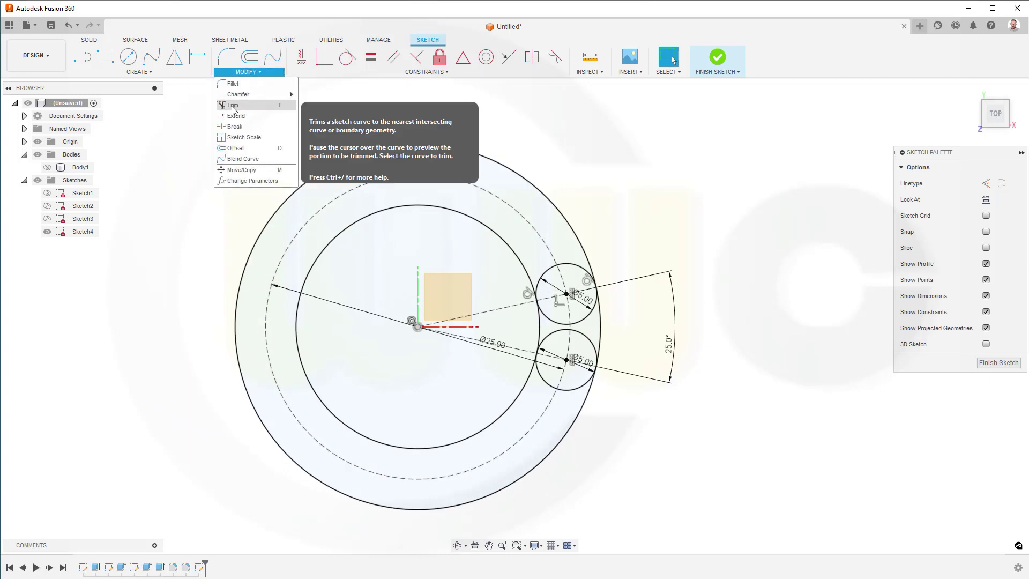
left_click(236, 102)
left_click(355, 160)
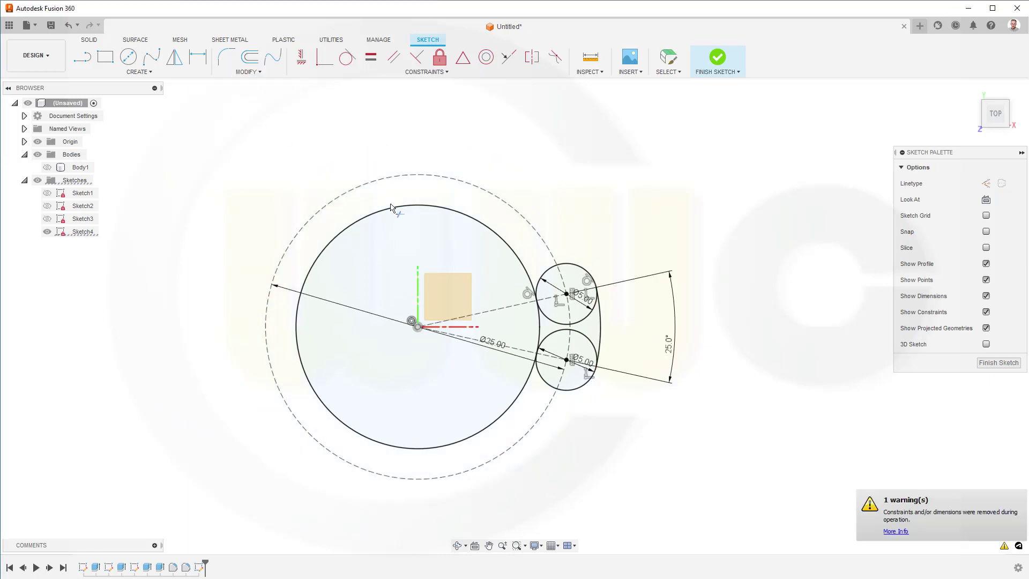
left_click(392, 213)
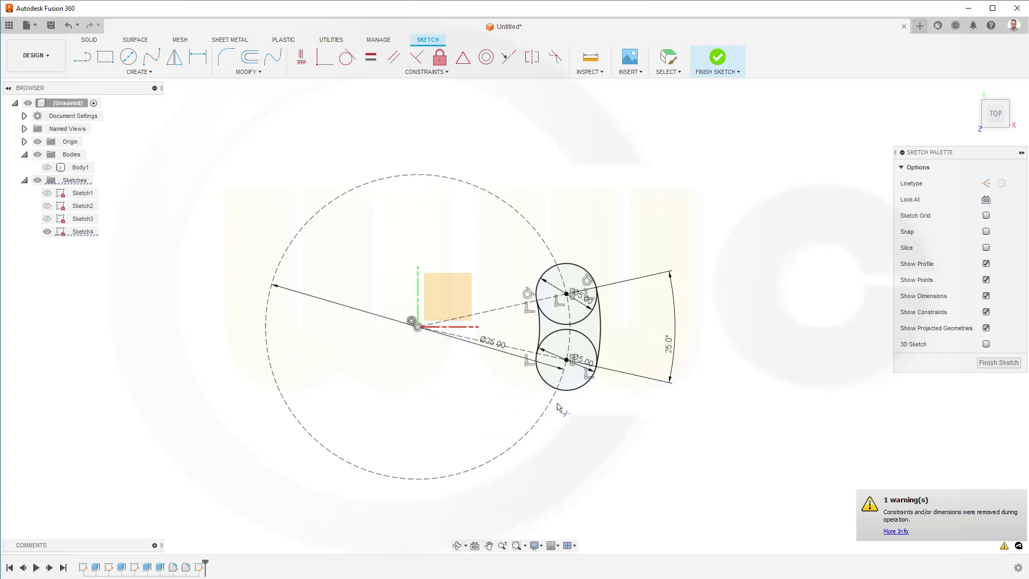
scroll(560, 407, "up", 3)
left_click(554, 302)
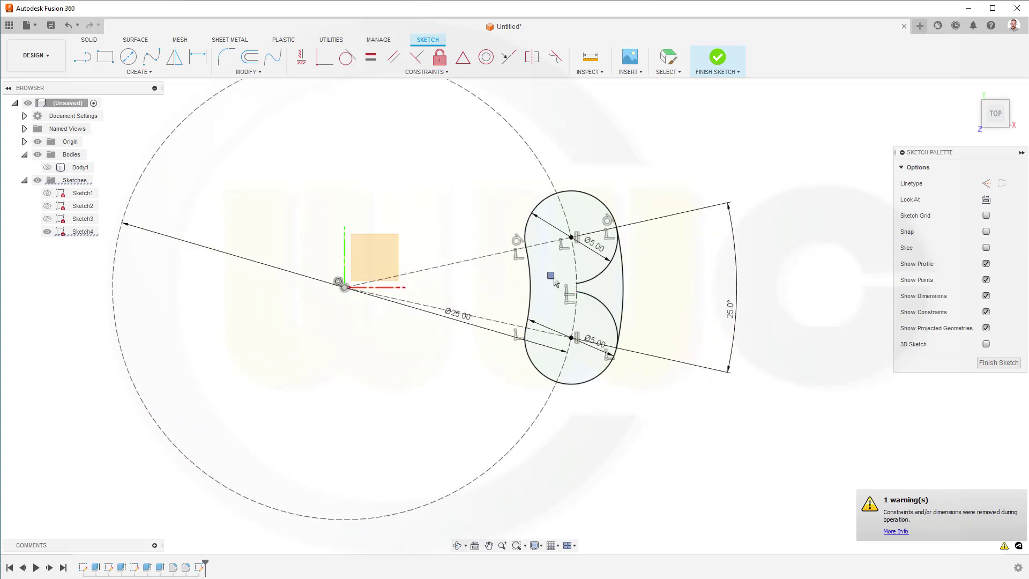
left_click(581, 281)
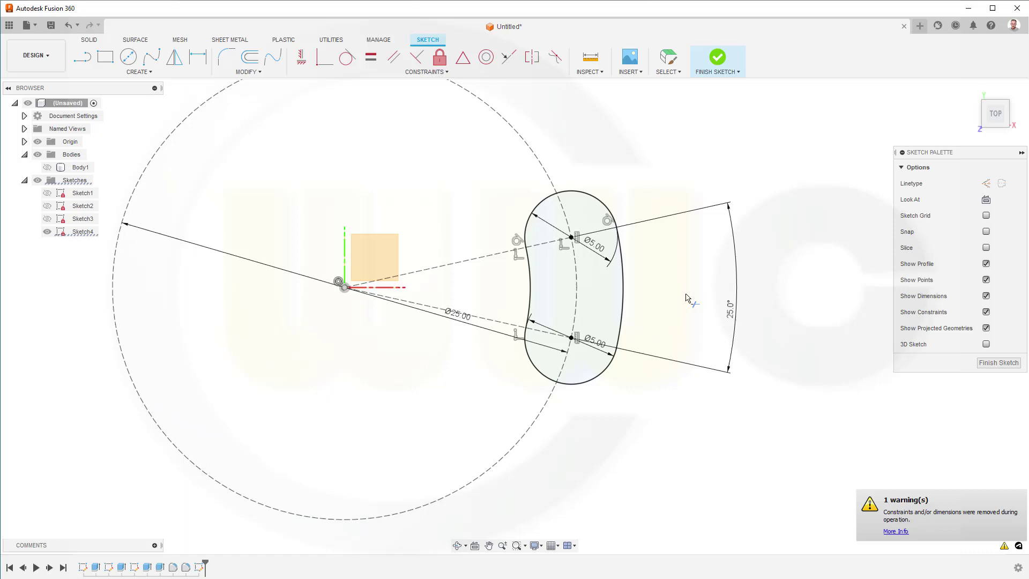
left_click(998, 362)
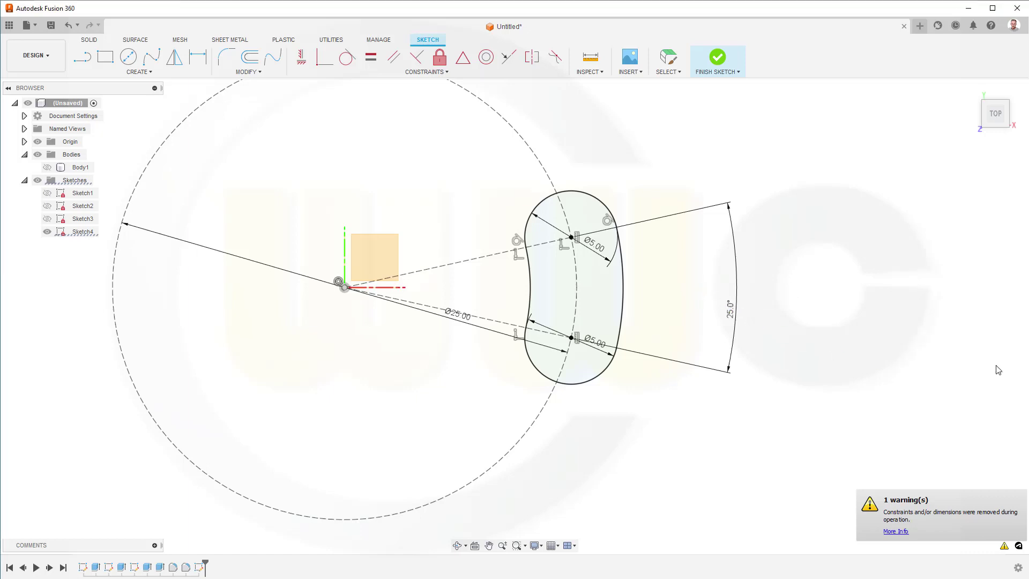
scroll(721, 339, "down", 3)
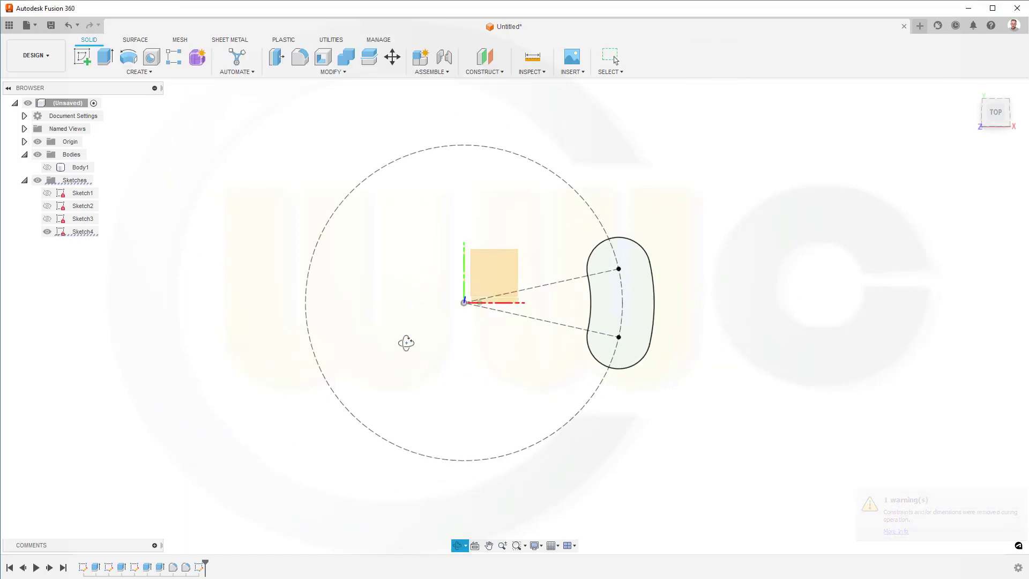
- Extrude the bean-shaped slot profile symmetrically, 60 mm whole length
left_click_drag(407, 343, 380, 304)
key("Escape")
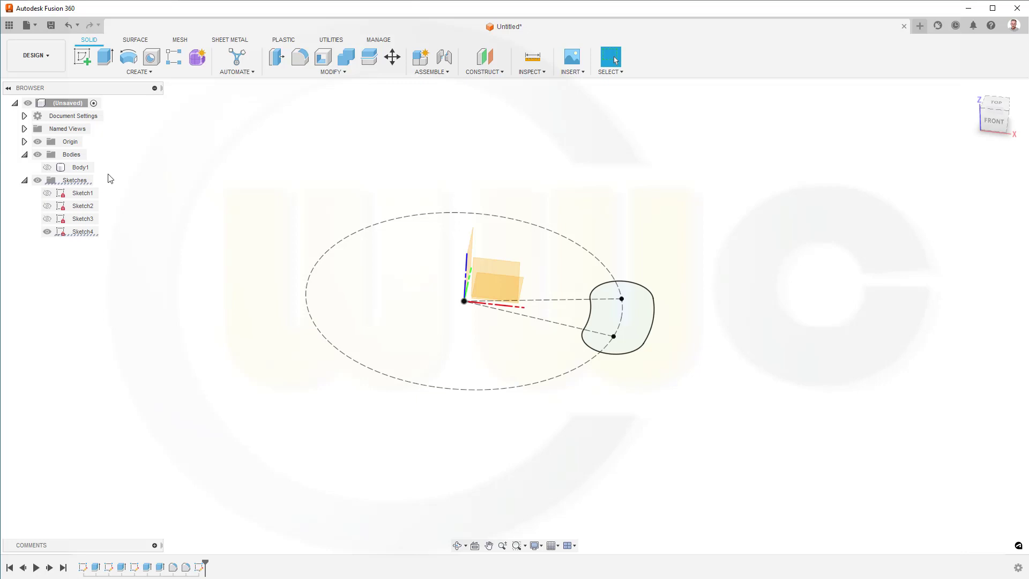
left_click(602, 319)
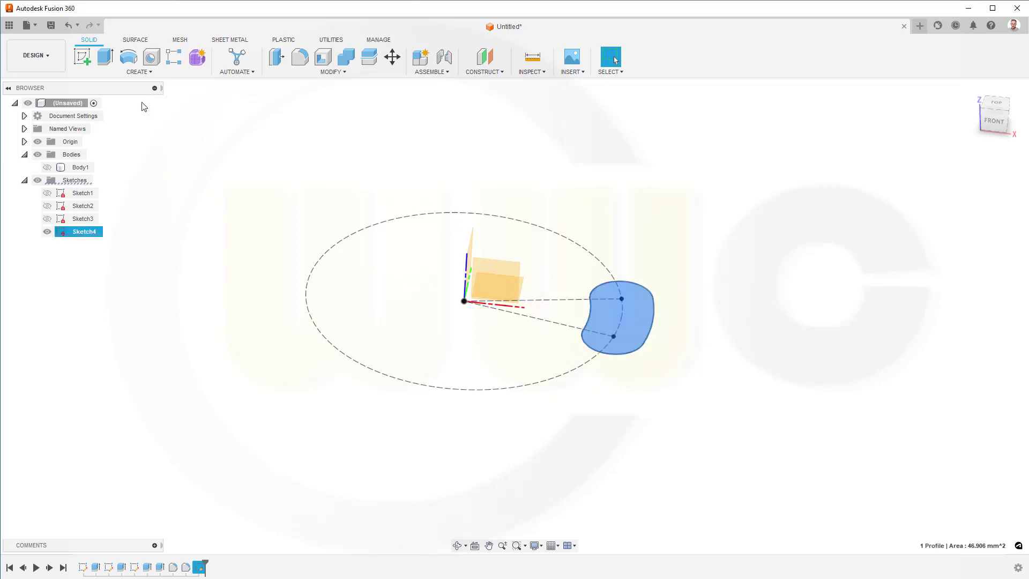
left_click(106, 59)
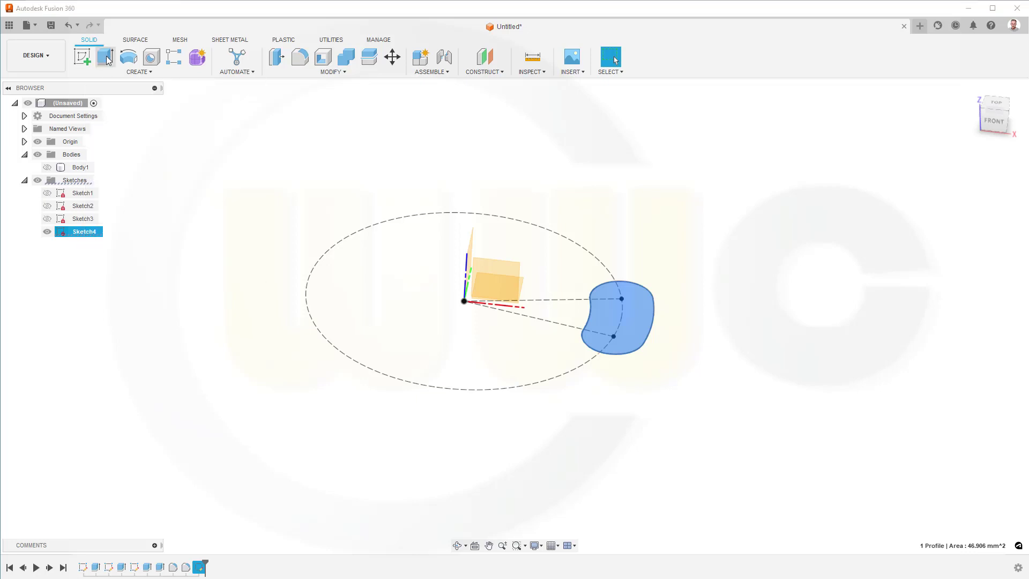
left_click(999, 218)
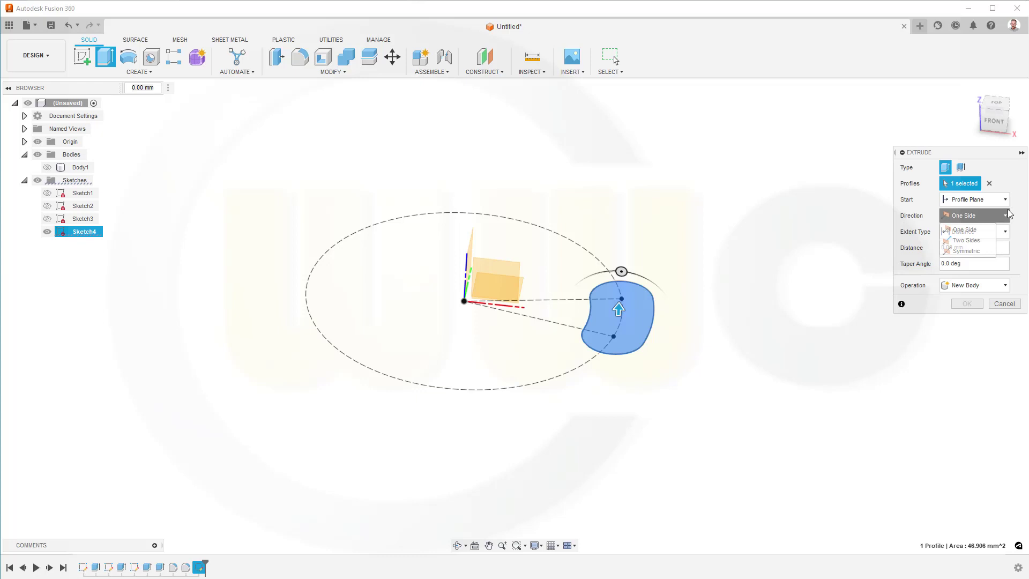
left_click(966, 251)
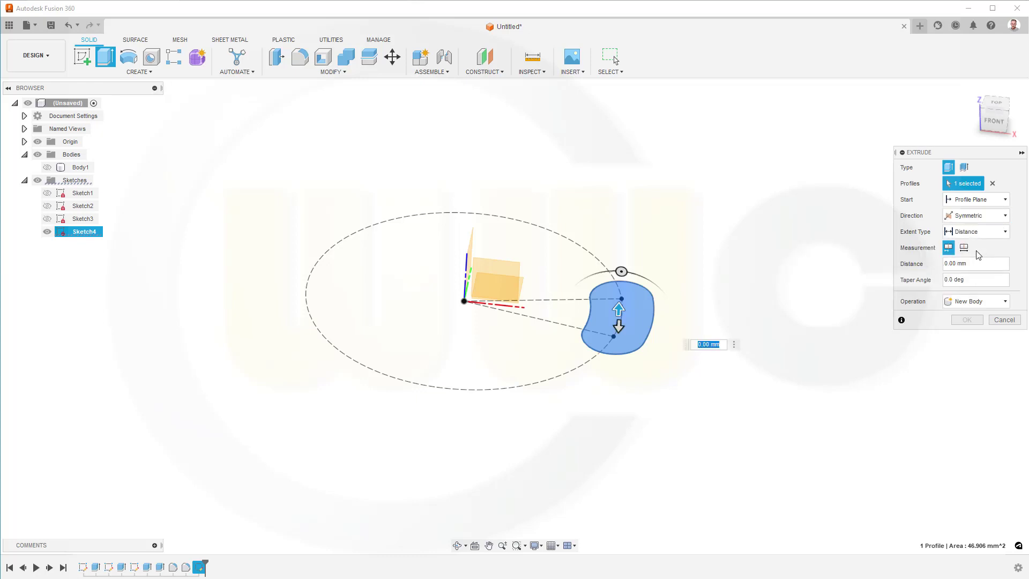
left_click(964, 247)
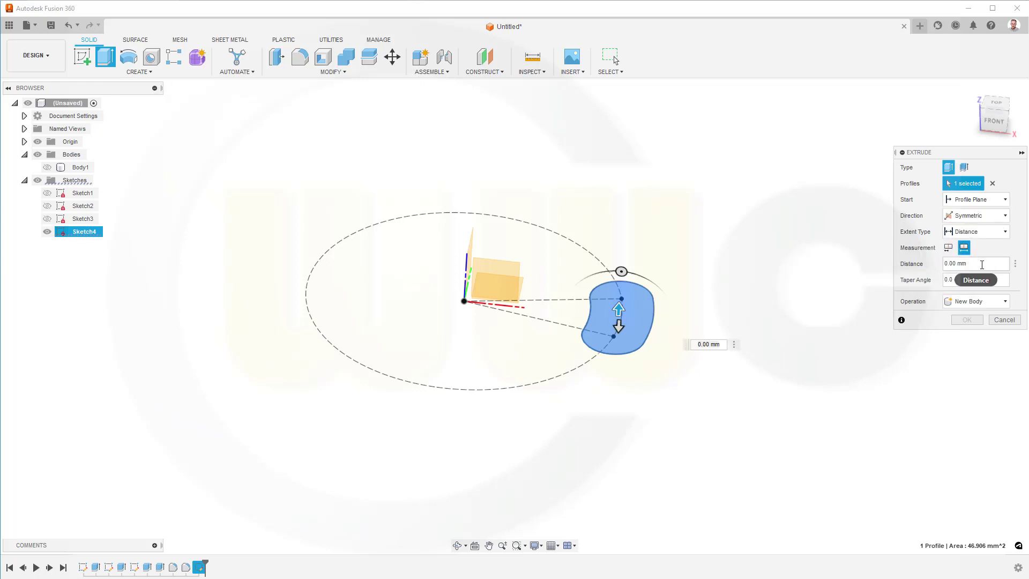
left_click(982, 265)
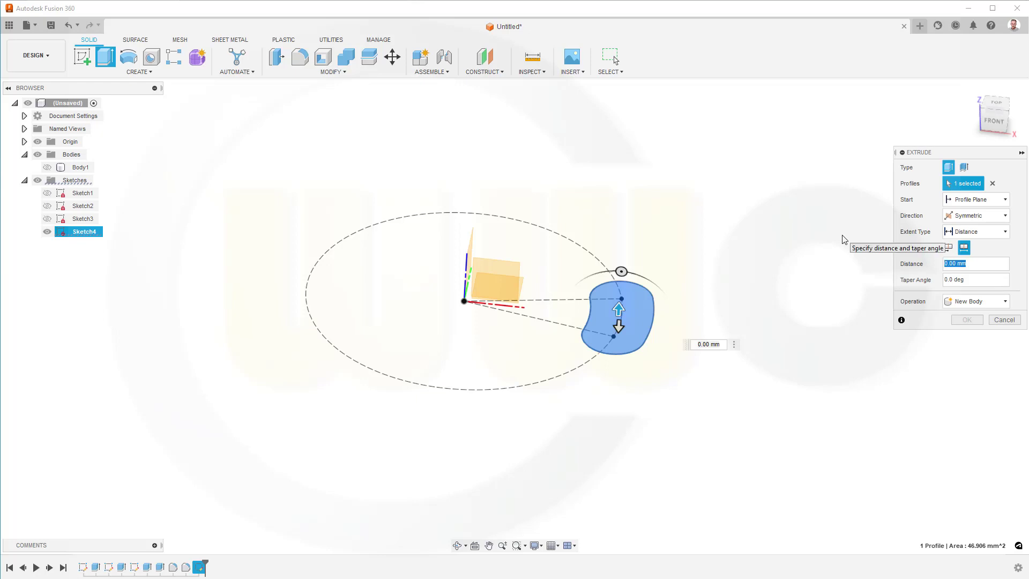
type("60")
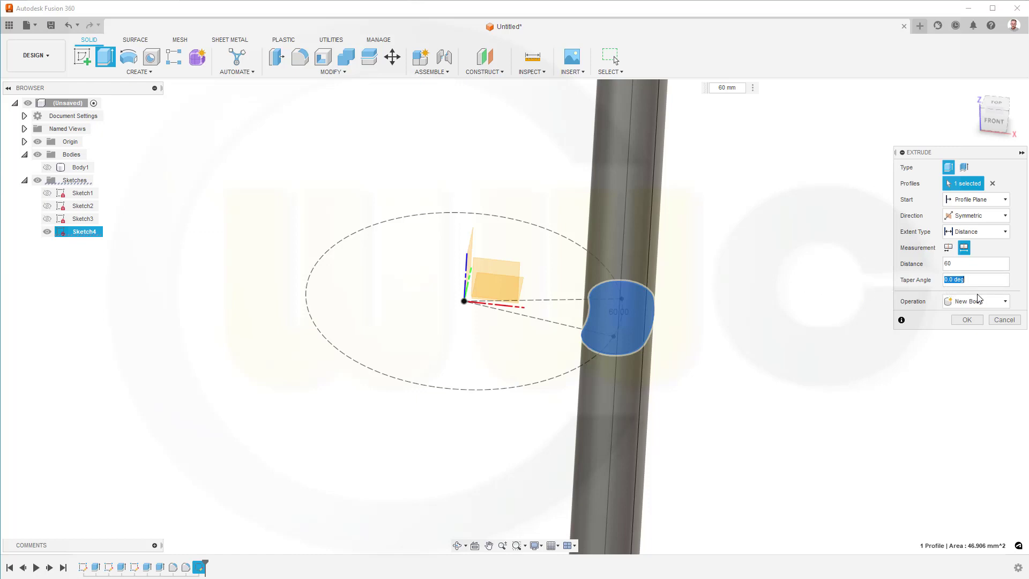
- Make the extrusion a Cut through Body1 to form the hub slot
left_click(1005, 302)
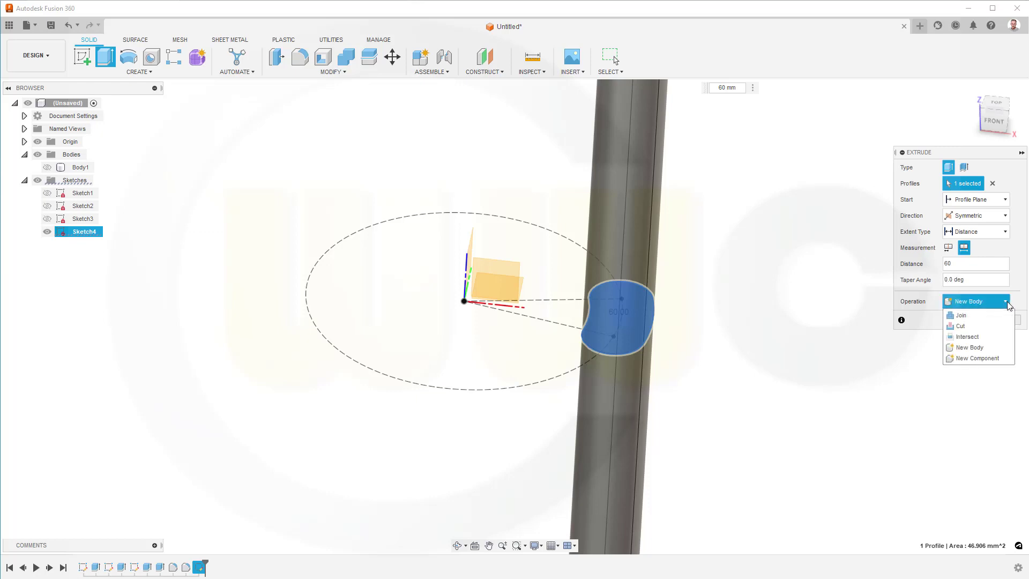
left_click(963, 327)
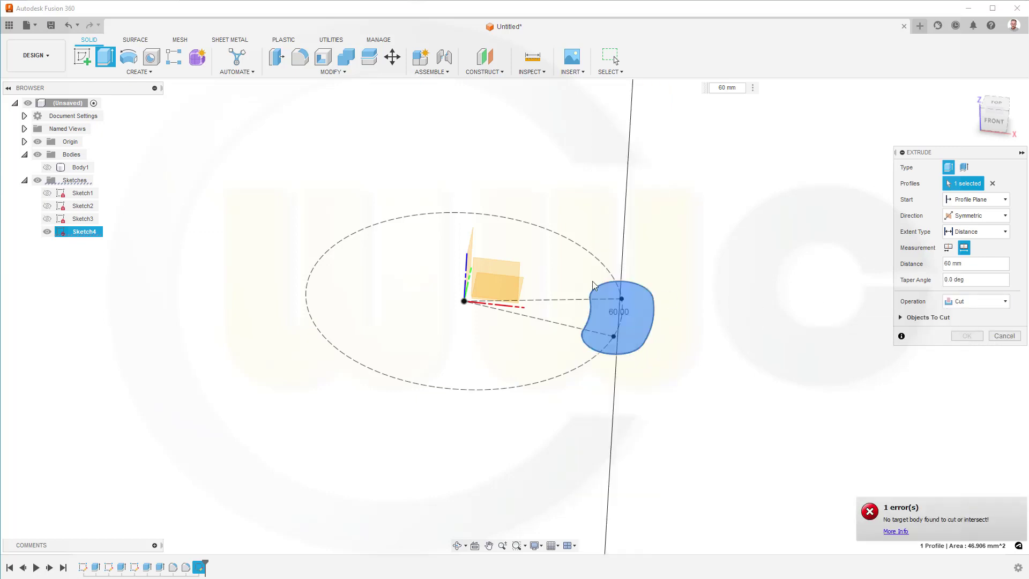
left_click(48, 168)
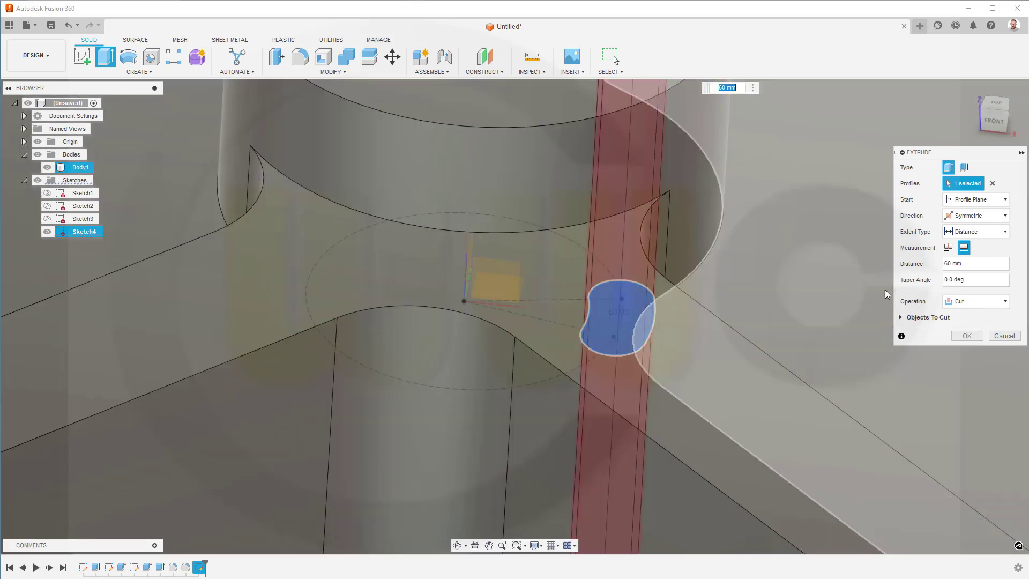
left_click(901, 317)
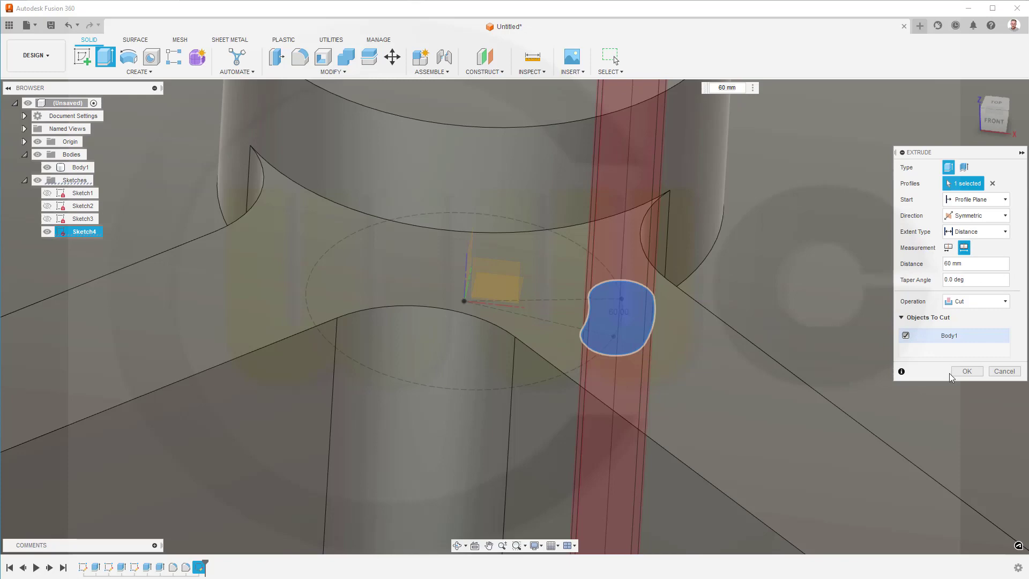
left_click(967, 371)
scroll(844, 314, "down", 5)
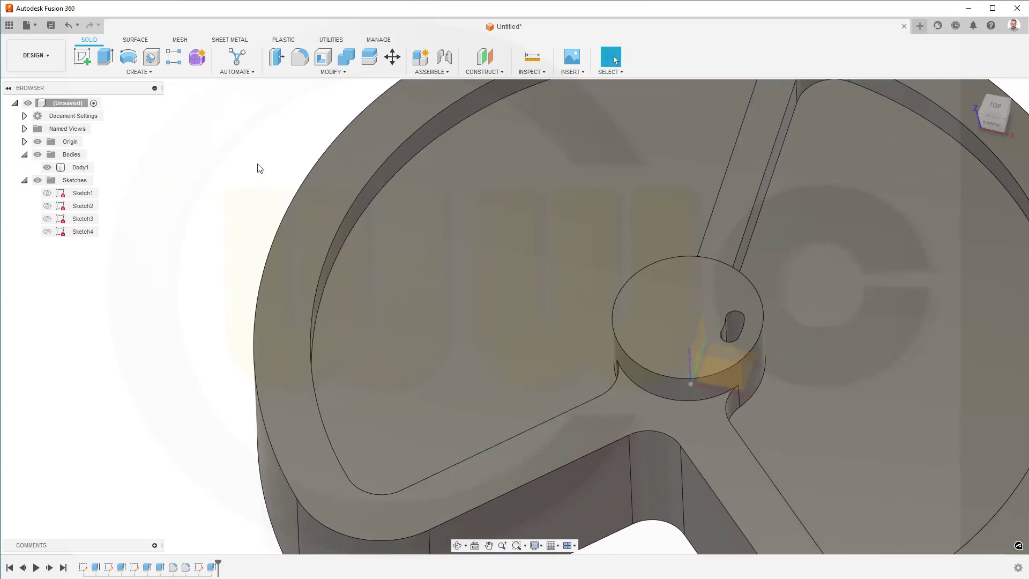
- Circular-pattern the slot cut six times around the Z axis with full distribution
left_click(146, 72)
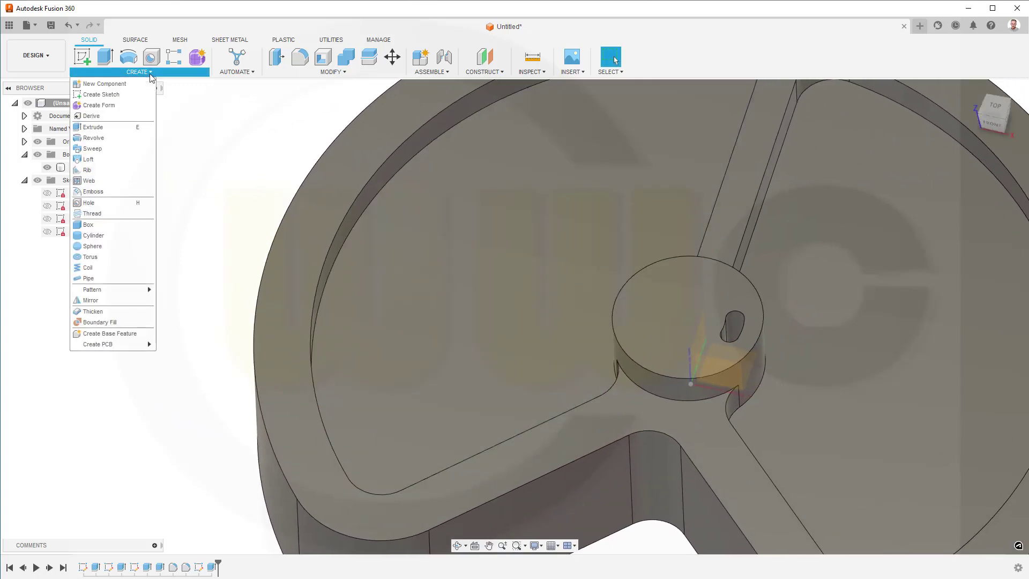
mouse_move(136, 293)
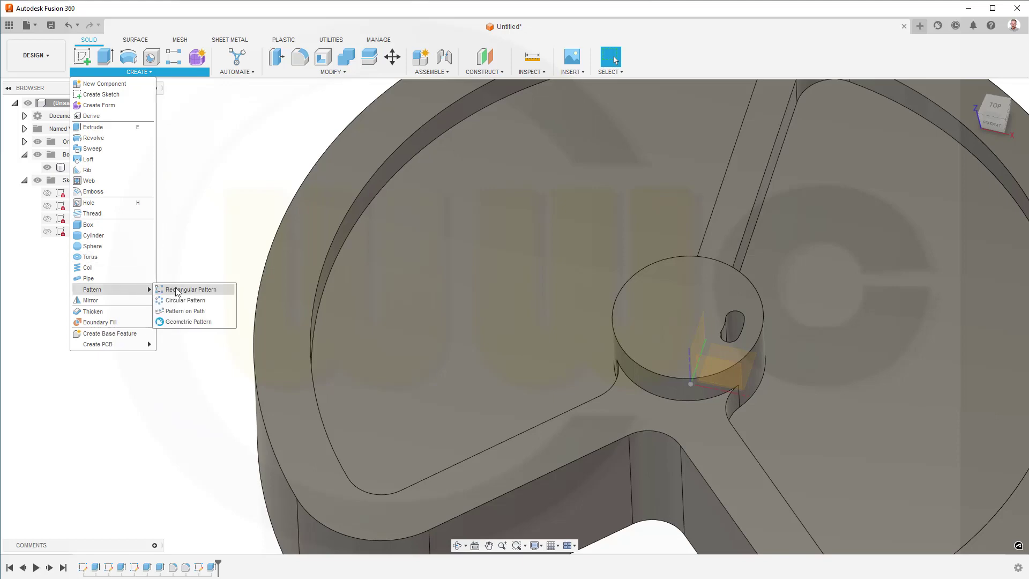
left_click(186, 301)
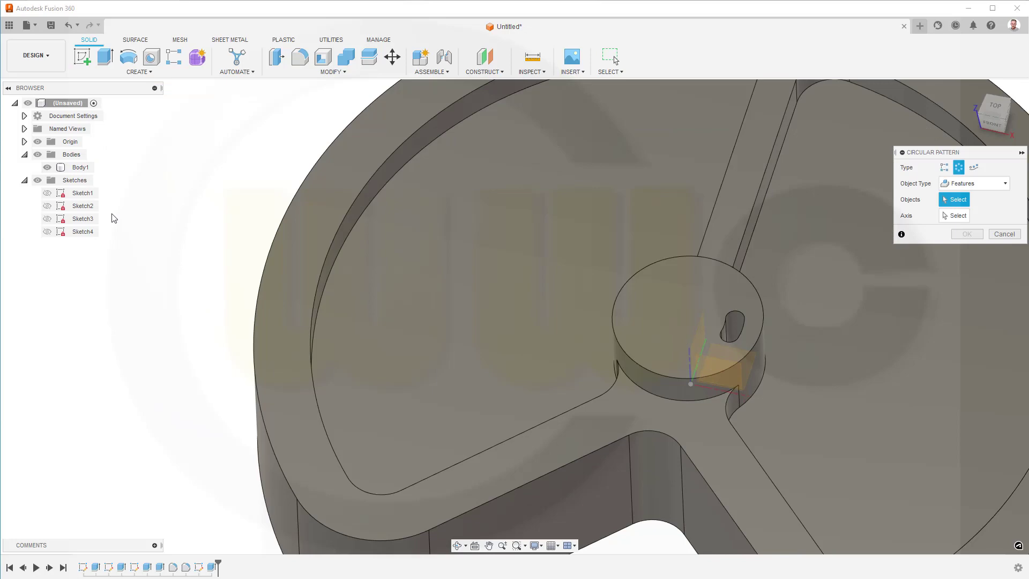
left_click(212, 567)
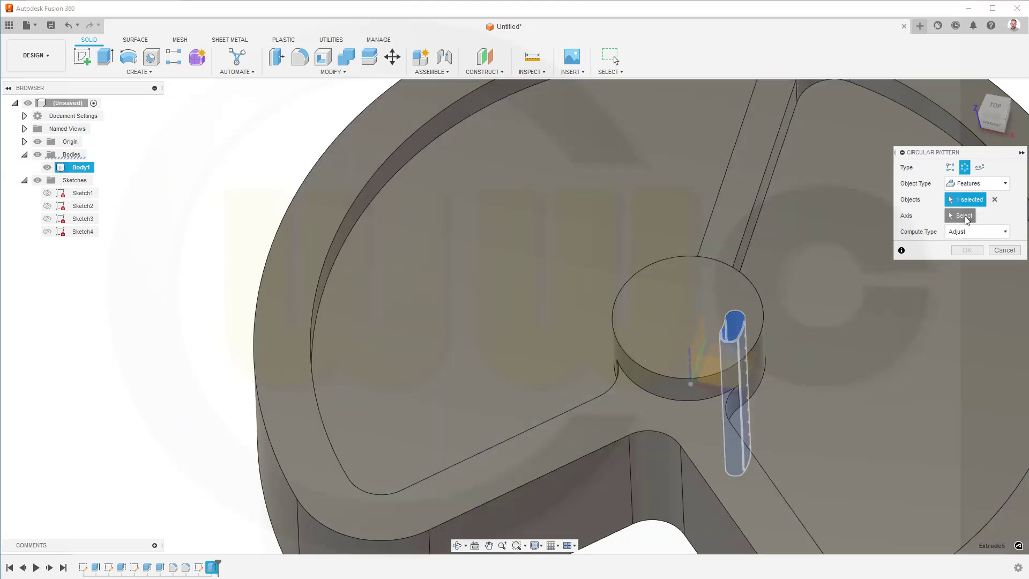
left_click(962, 215)
left_click(691, 364)
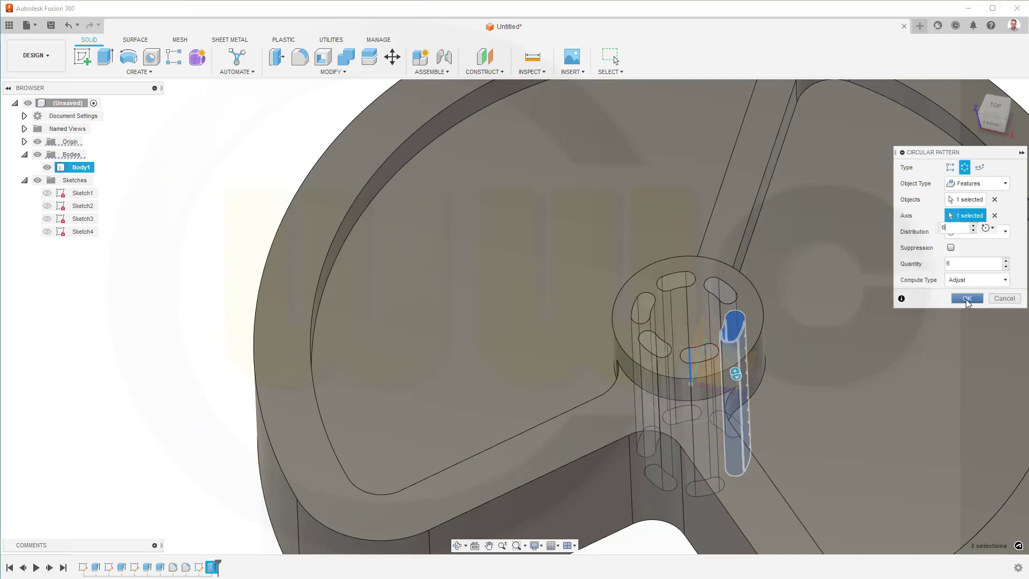
left_click_drag(949, 228, 916, 225)
left_click(913, 230)
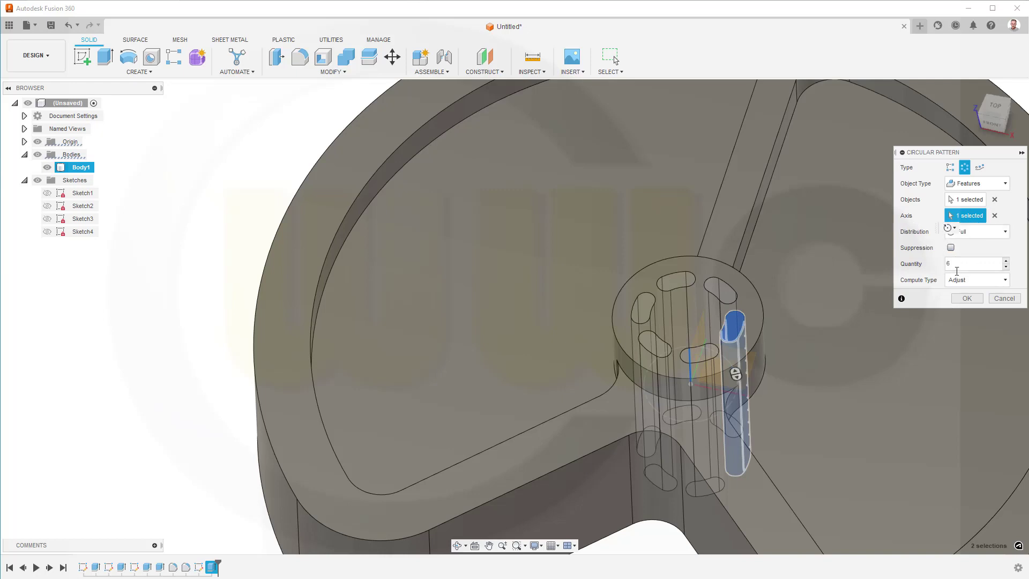
left_click(965, 297)
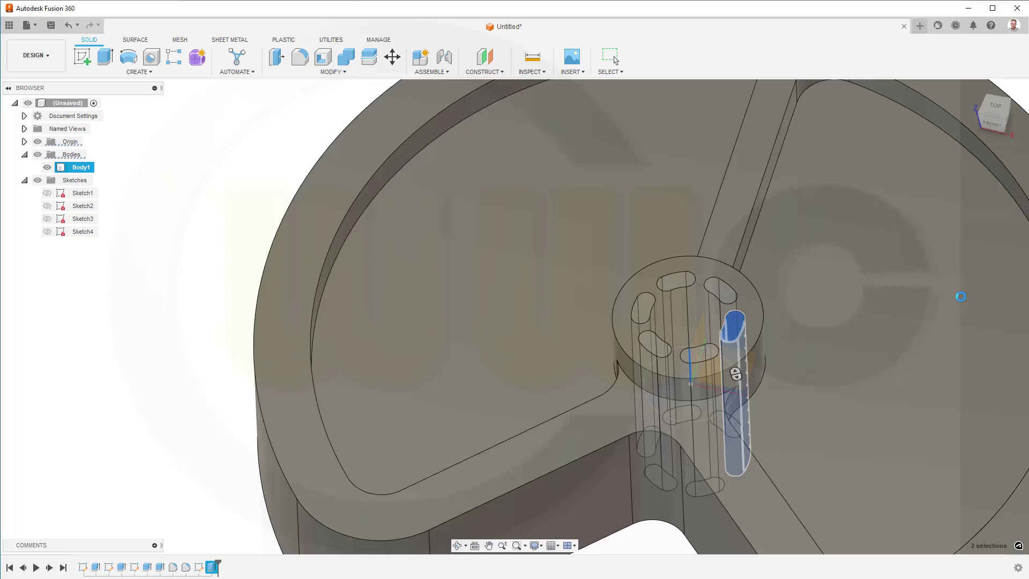
scroll(956, 296, "down", 5)
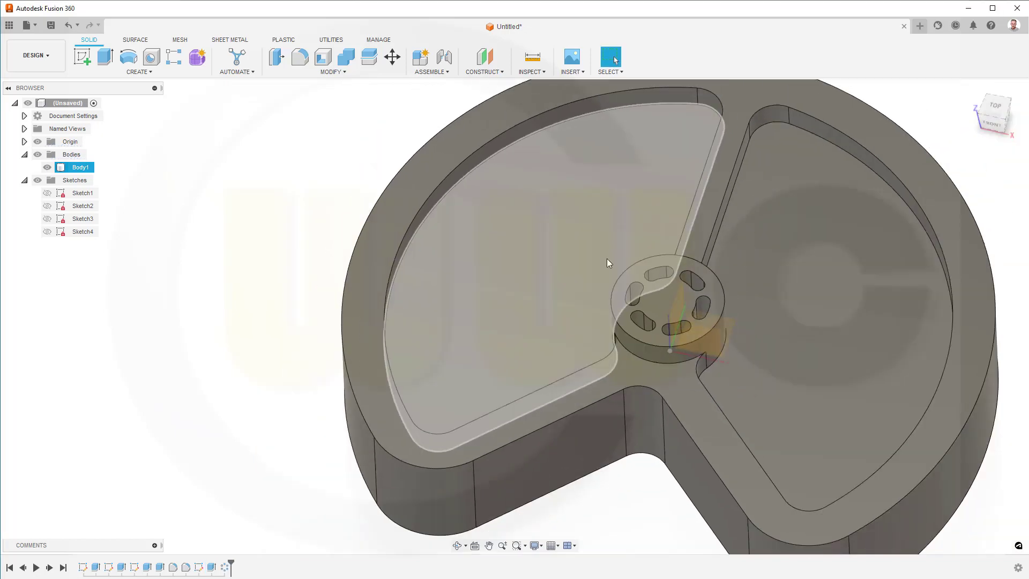
mouse_move(612, 266)
middle_mouse_down("shift")
mouse_move(616, 292)
mouse_move(620, 276)
middle_mouse_up("shift")
- Edit Sketch4 with Body1 hidden, select its slot geometry, then finish and hide Sketch4
key("Escape")
key("Escape")
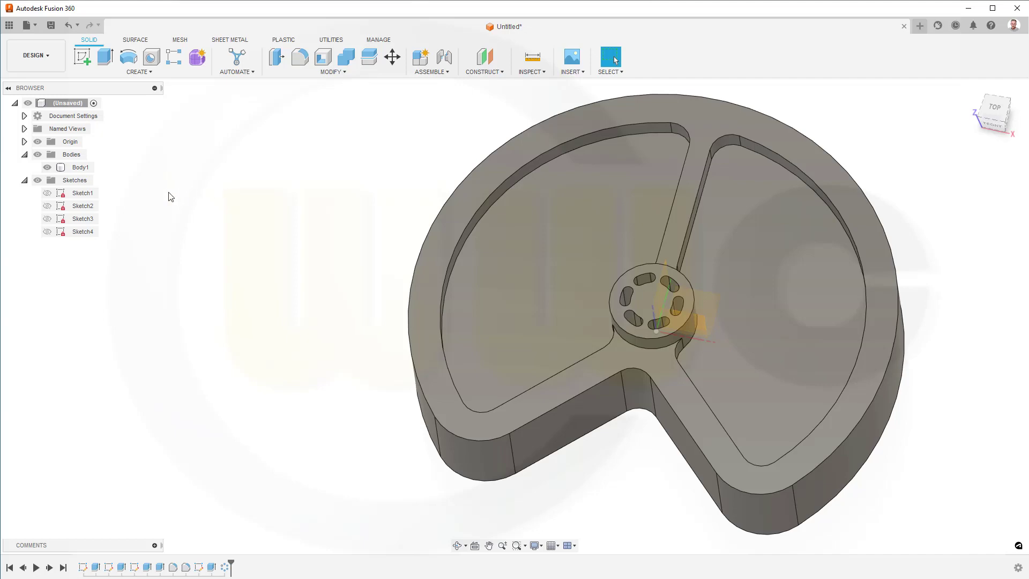
left_click(47, 231)
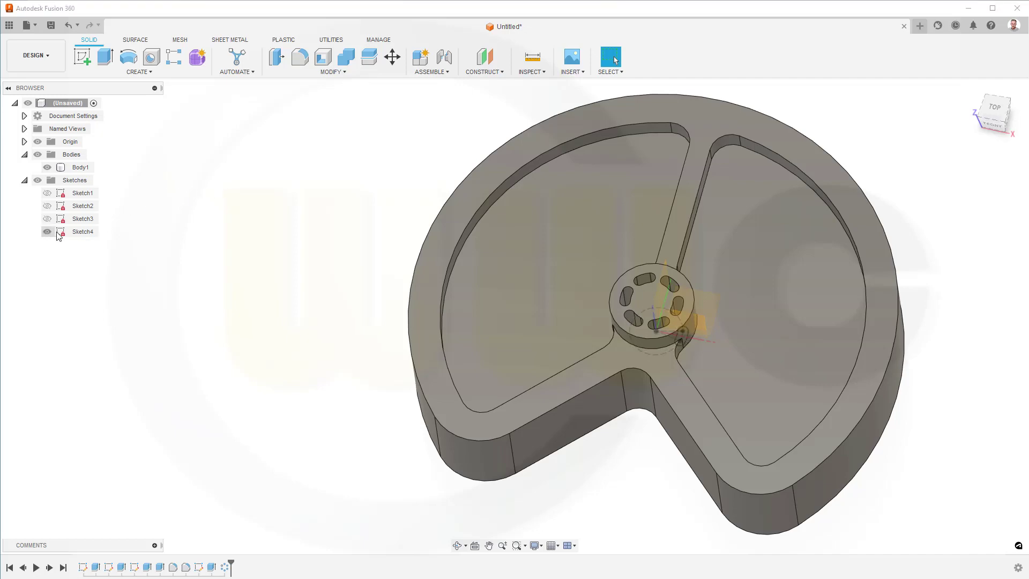
double_click(84, 233)
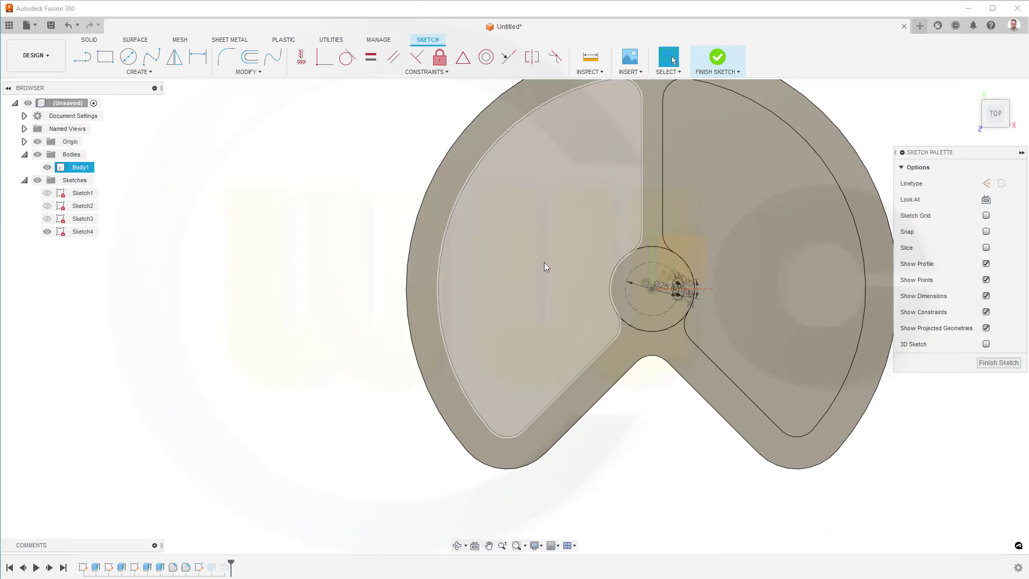
left_click(47, 167)
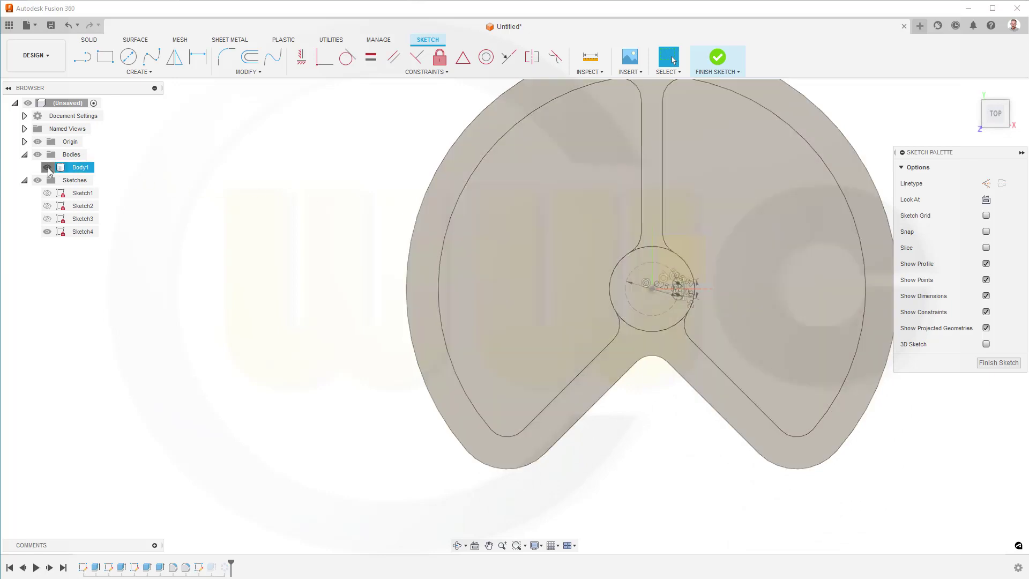
mouse_move(561, 234)
left_mouse_down()
mouse_move(589, 285)
mouse_move(731, 350)
mouse_move(708, 347)
left_mouse_up()
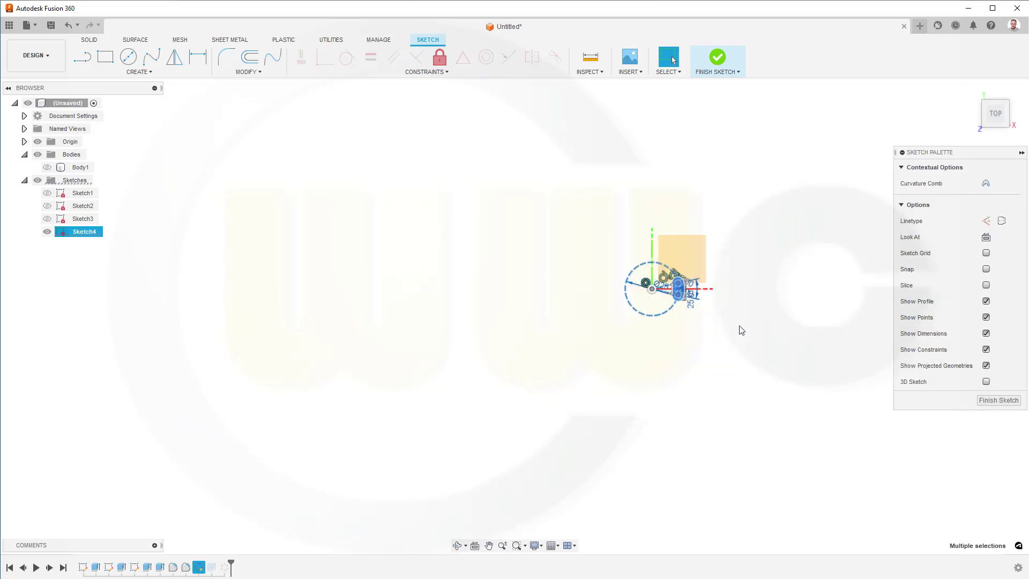
left_click(988, 401)
left_click(47, 232)
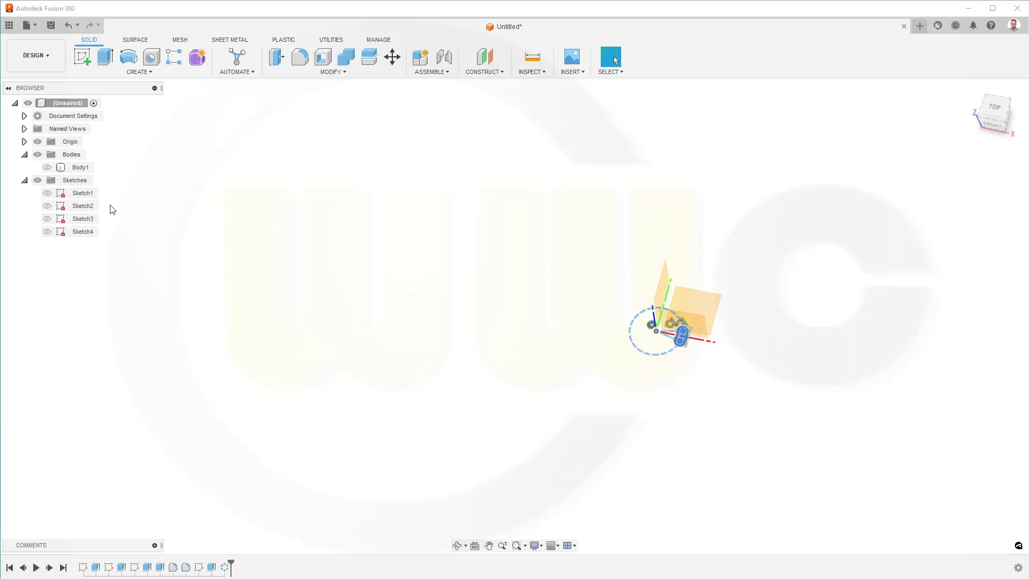
- Start a new sketch on the plane and paste the copied slot geometry in place
left_click(82, 57)
left_click(688, 316)
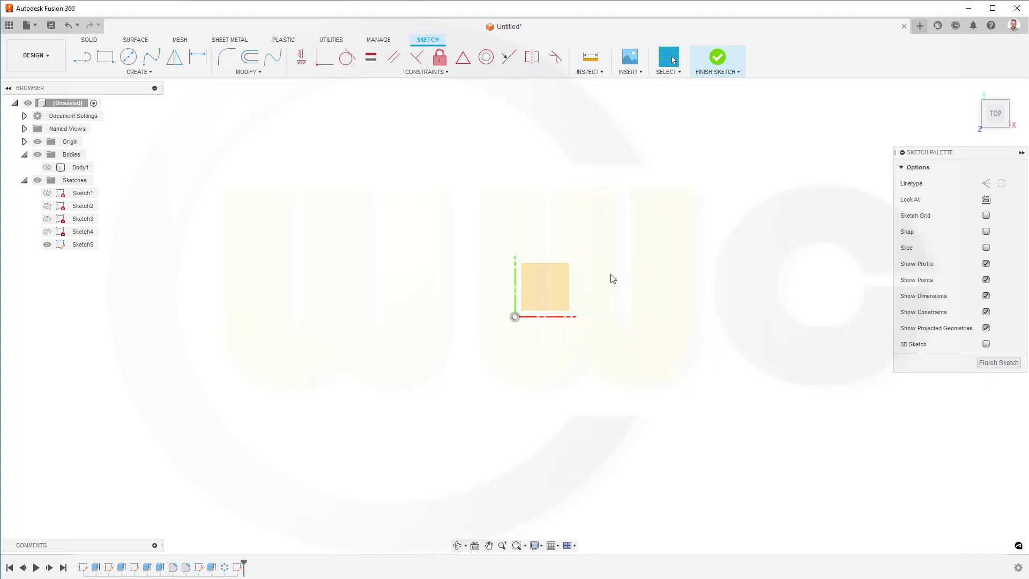
key("ctrl+a")
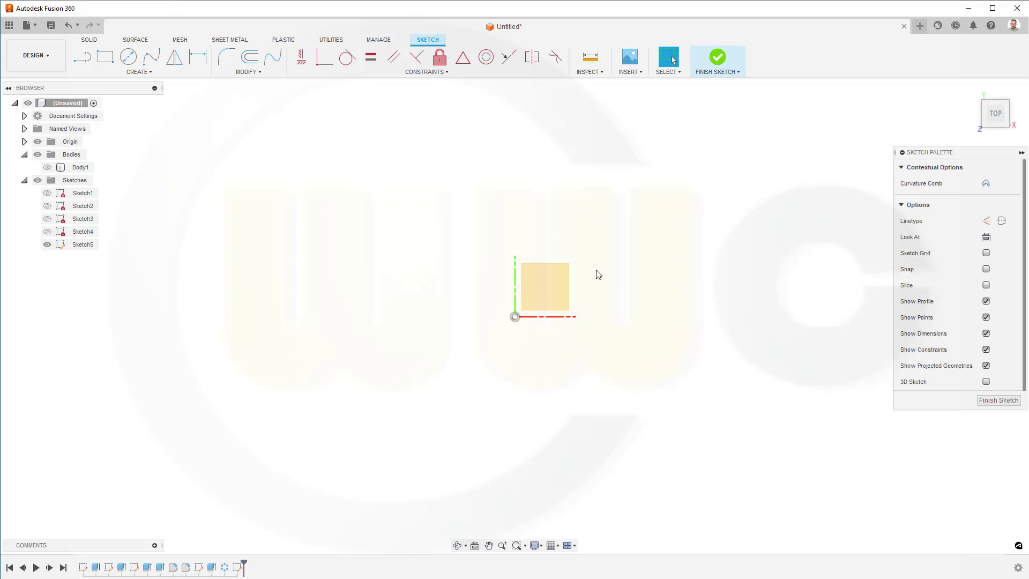
key("m")
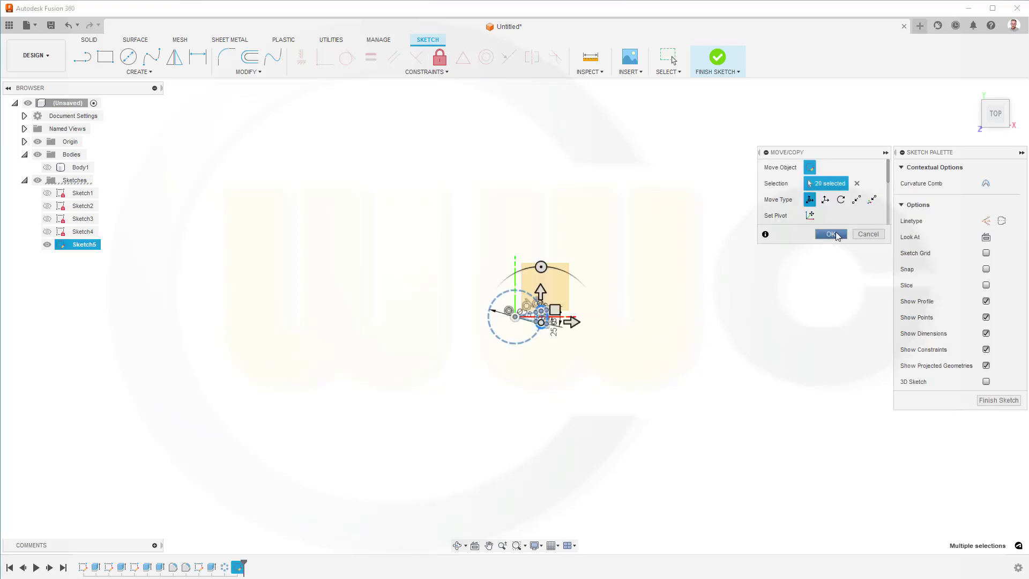
left_click(832, 235)
- Enlarge the construction circle, move it off the origin, and pick its centre for Coincident
left_click_drag(531, 337, 445, 304)
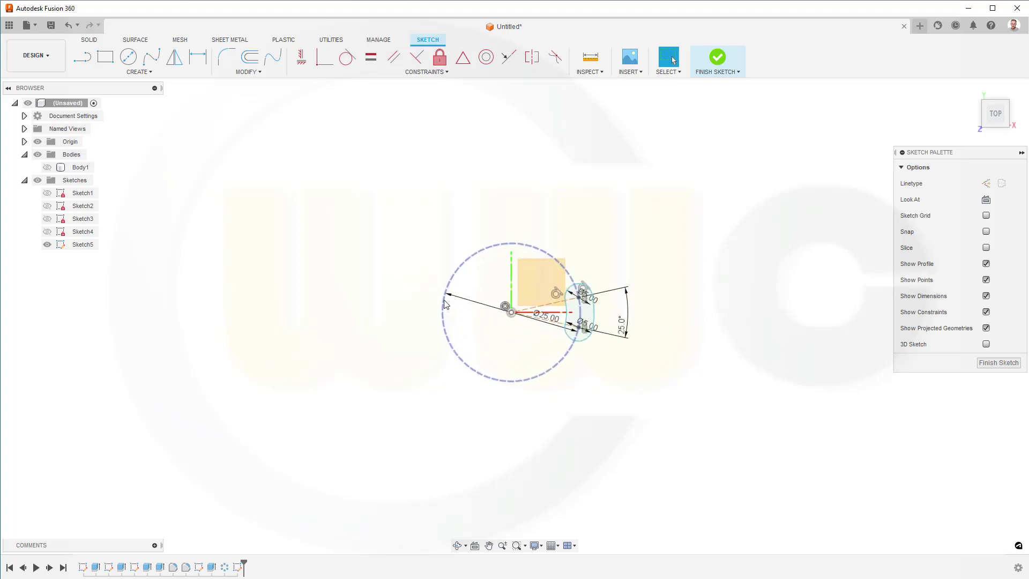
left_click_drag(473, 254, 479, 249)
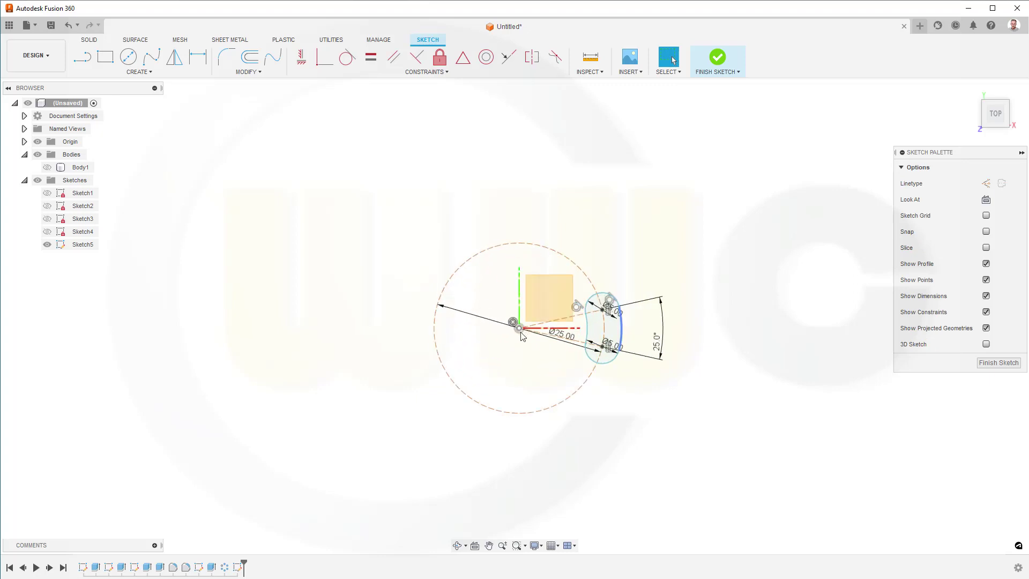
left_click_drag(519, 328, 573, 351)
key("Escape")
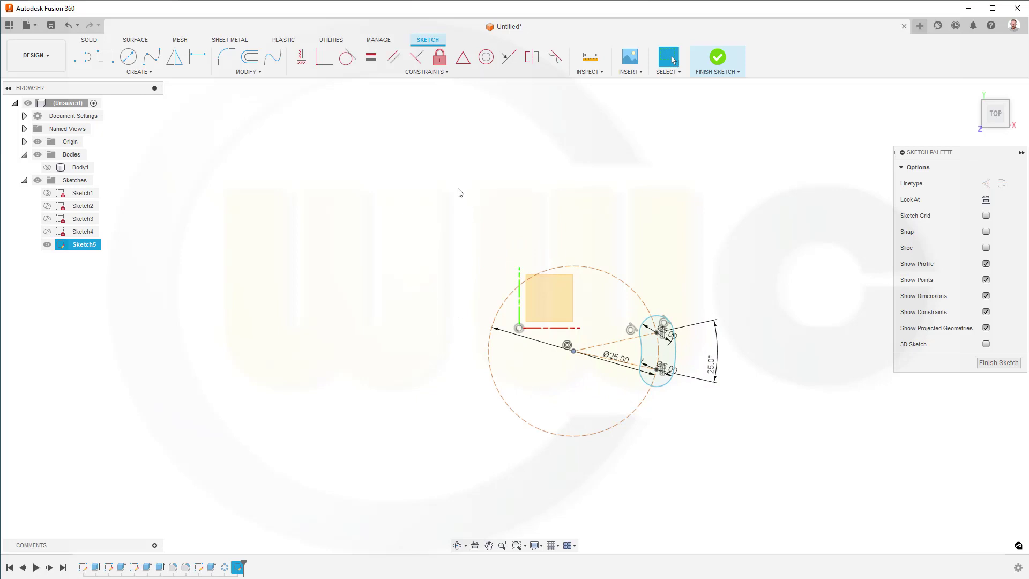
left_click(324, 57)
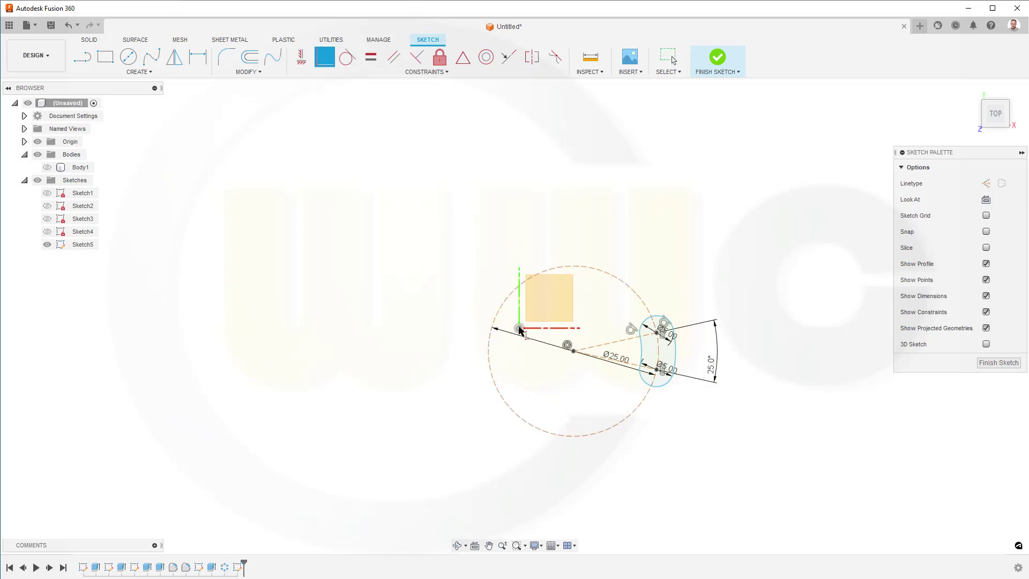
left_click(574, 350)
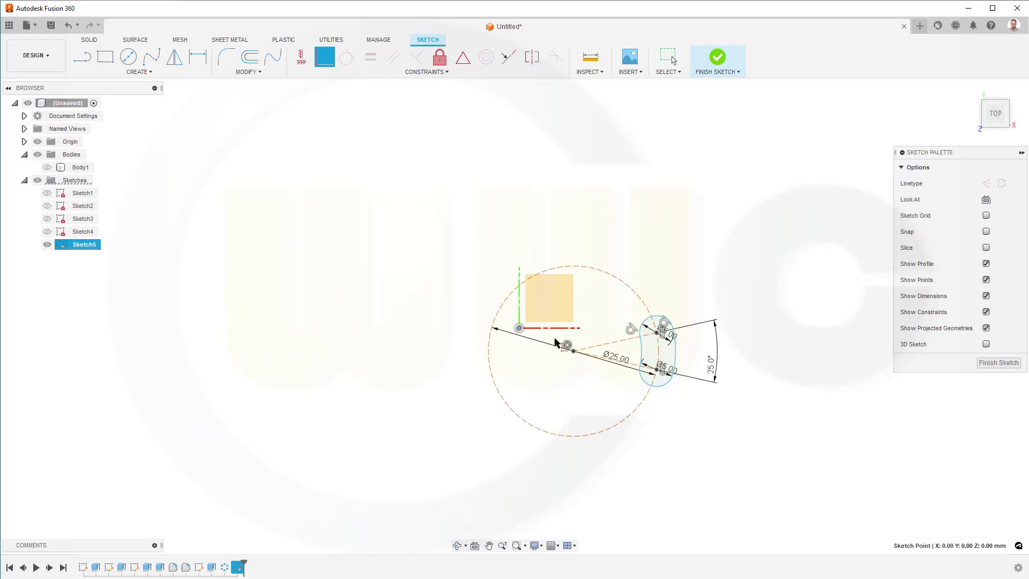
- Snap the circle centre onto the sketch origin and change the slot angle to 30°
left_click(574, 351)
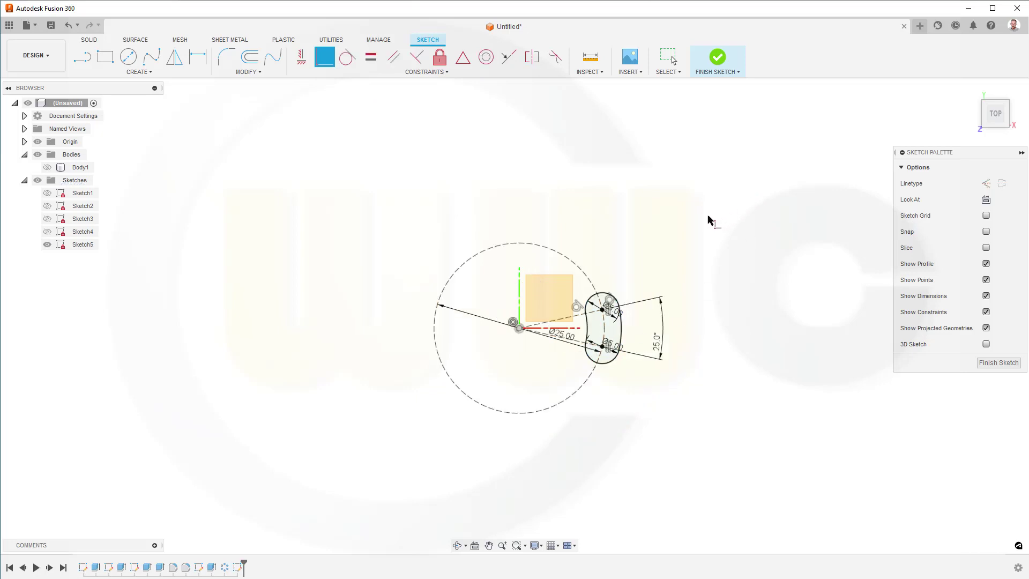
key("Escape")
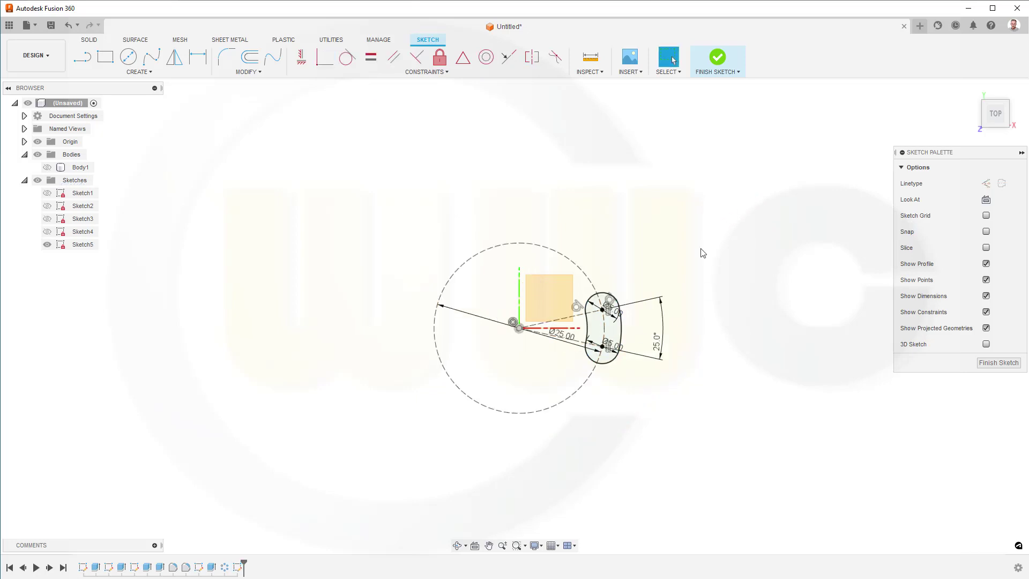
double_click(657, 348)
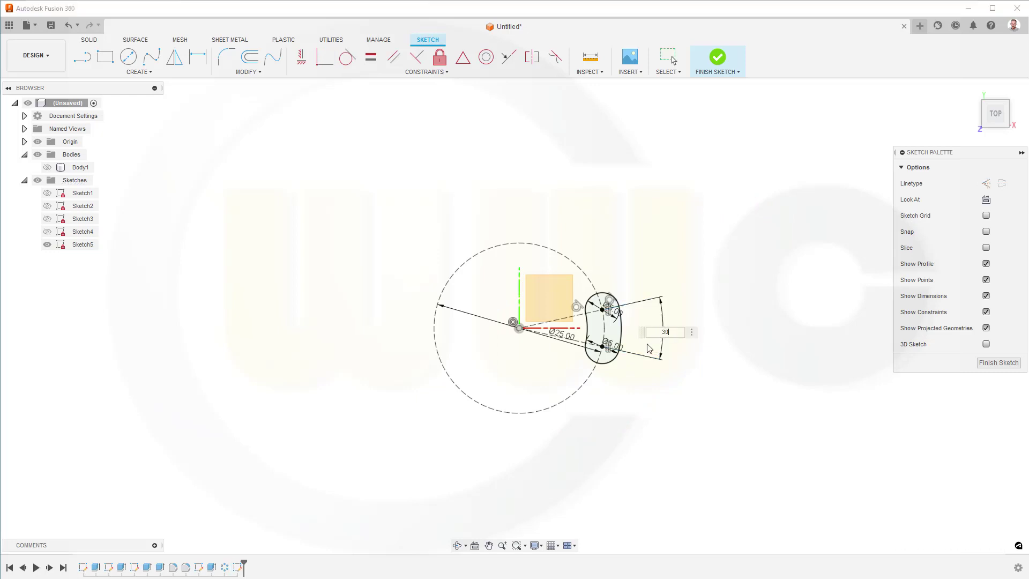
type("30")
key("Return")
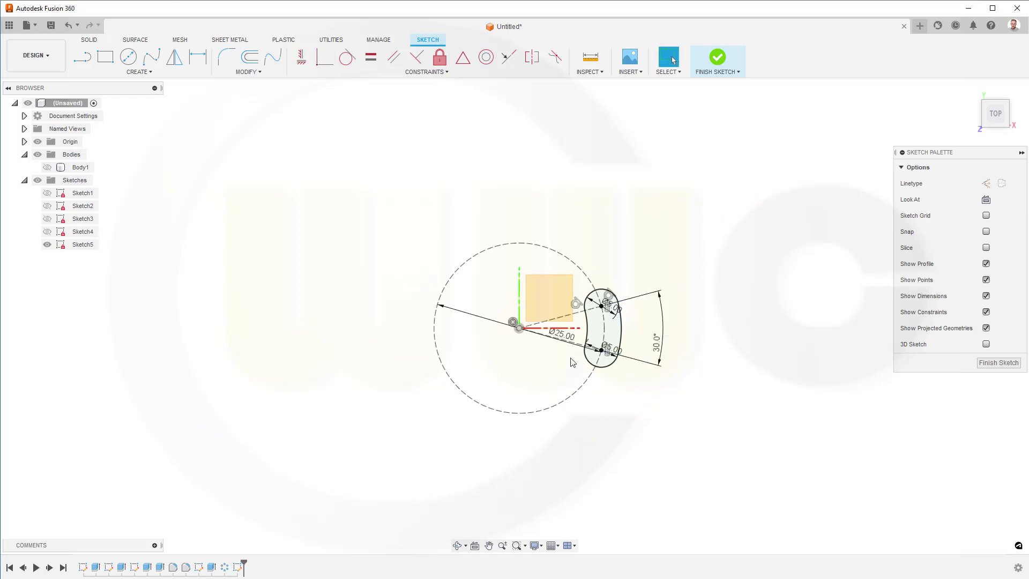
- Change the dashed circle's diameter from Ø25 to 140 mm
scroll(573, 363, "up", 3)
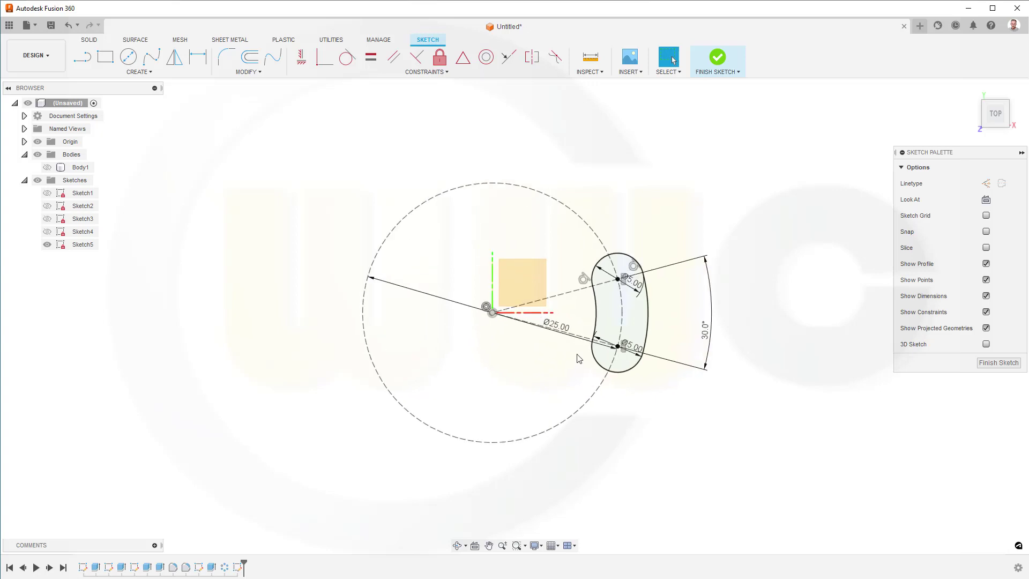
double_click(556, 327)
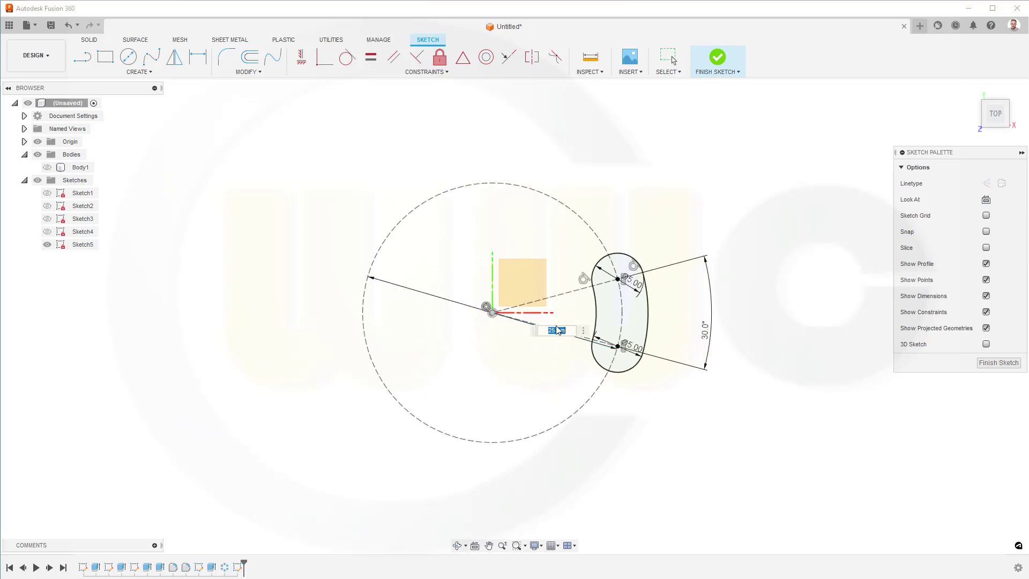
type("140")
key("Return")
scroll(558, 329, "down", 5)
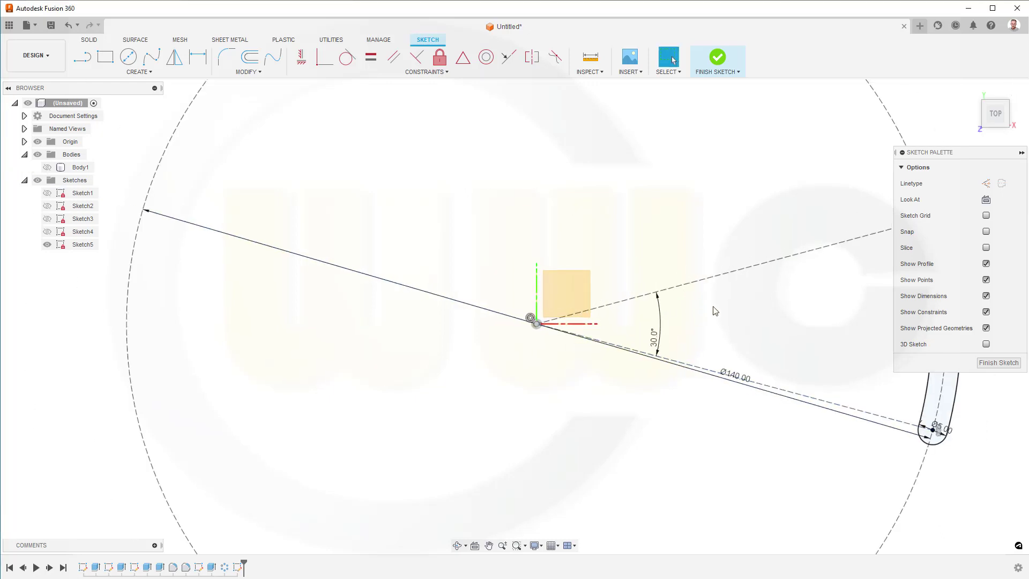
scroll(886, 335, "down", 1)
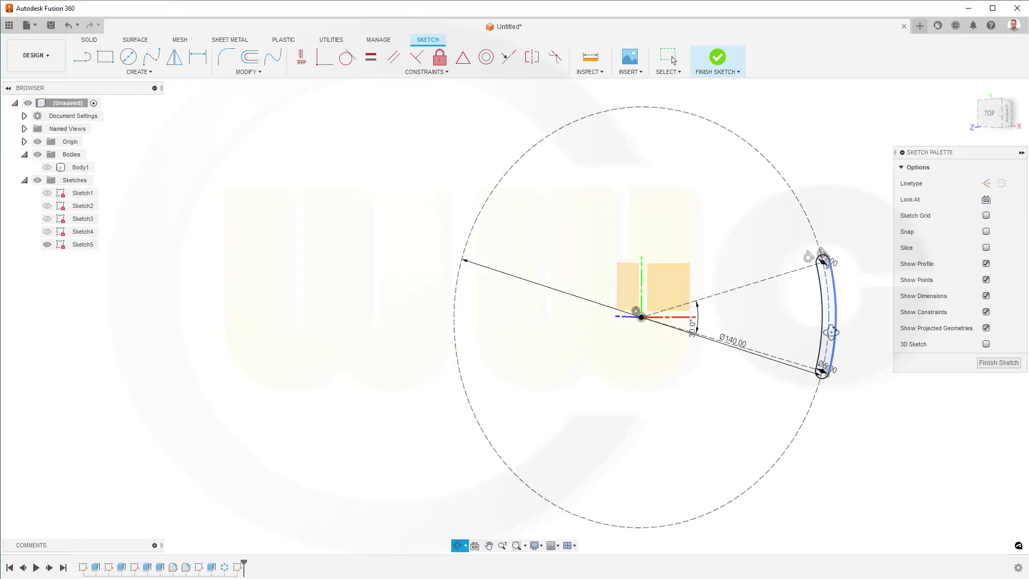
- Return to the Top view and delete the Ø5.00 dimension at the slot's top end
middle_click_drag(857, 328, 716, 348, "shift")
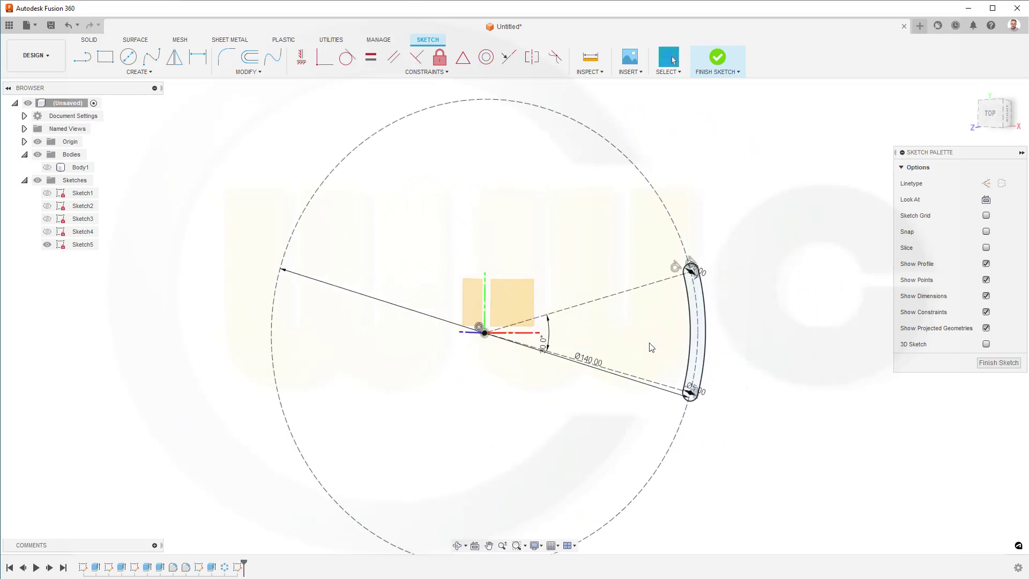
left_click(990, 114)
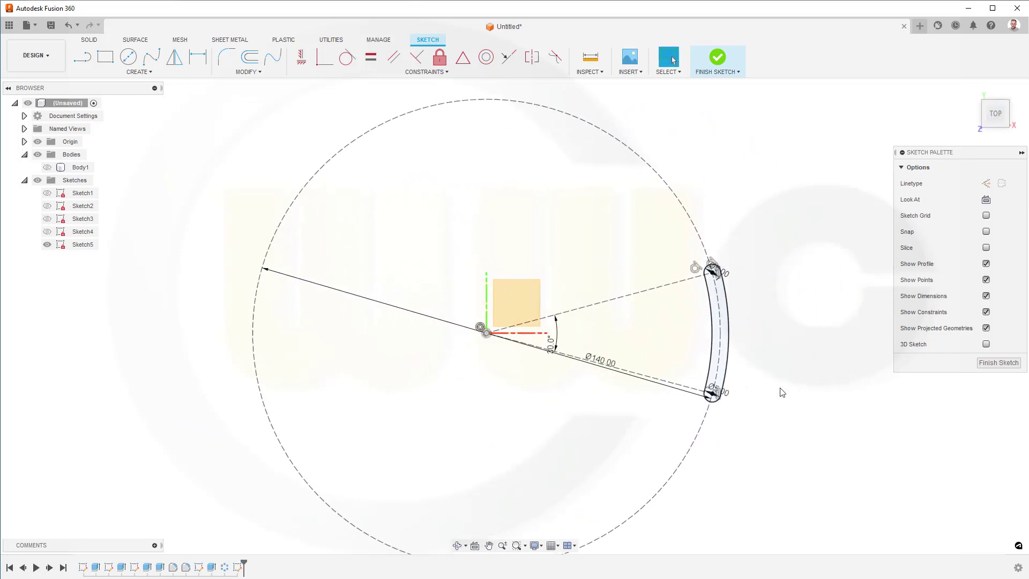
scroll(761, 400, "up", 2)
scroll(699, 406, "up", 2)
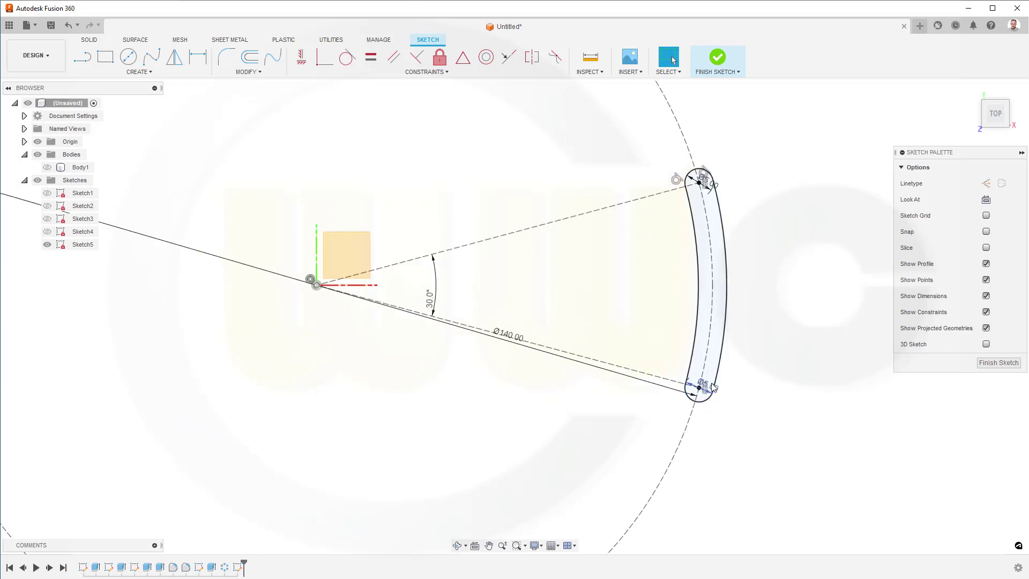
left_click(708, 388)
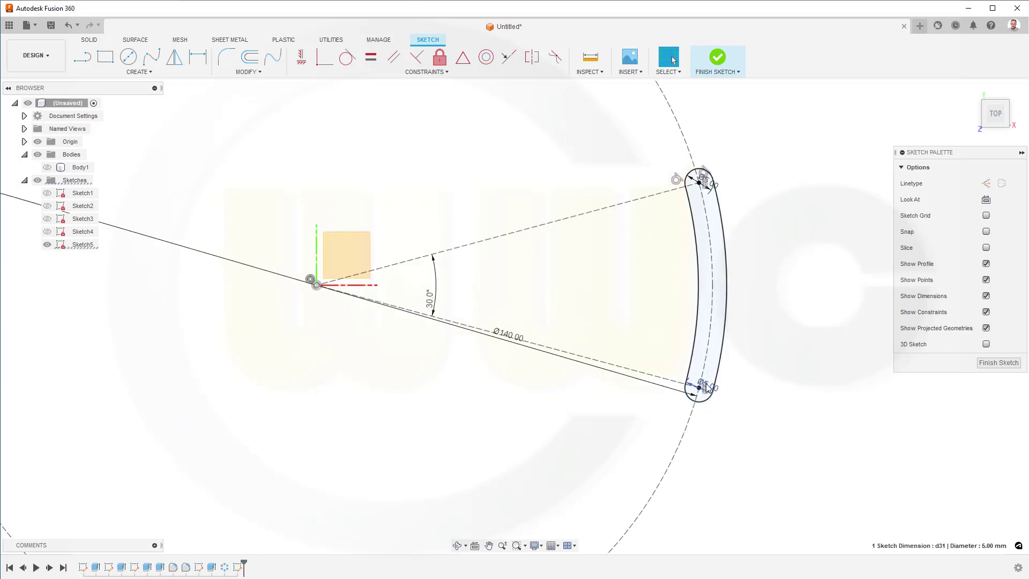
left_click(719, 375)
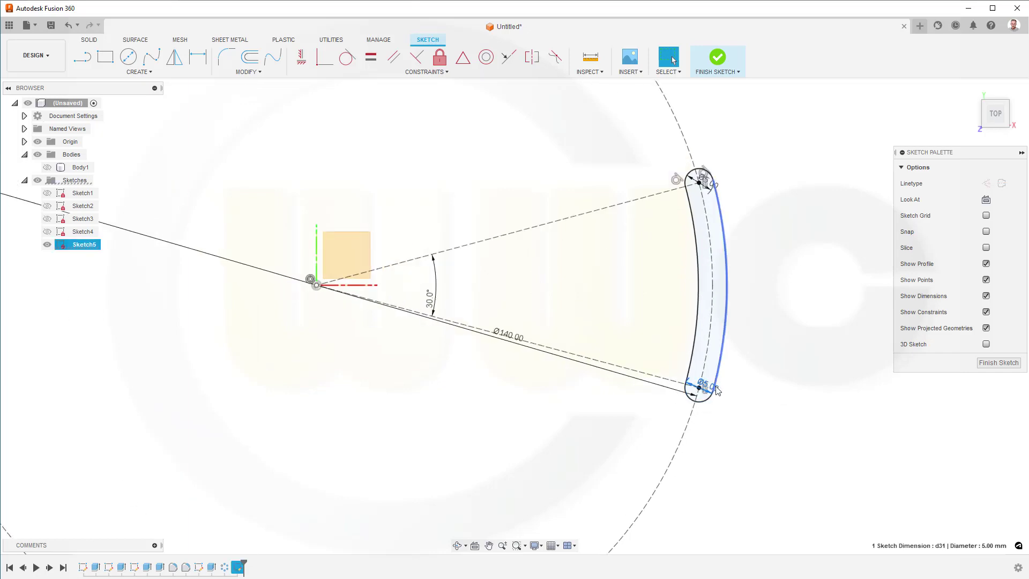
left_click(756, 400)
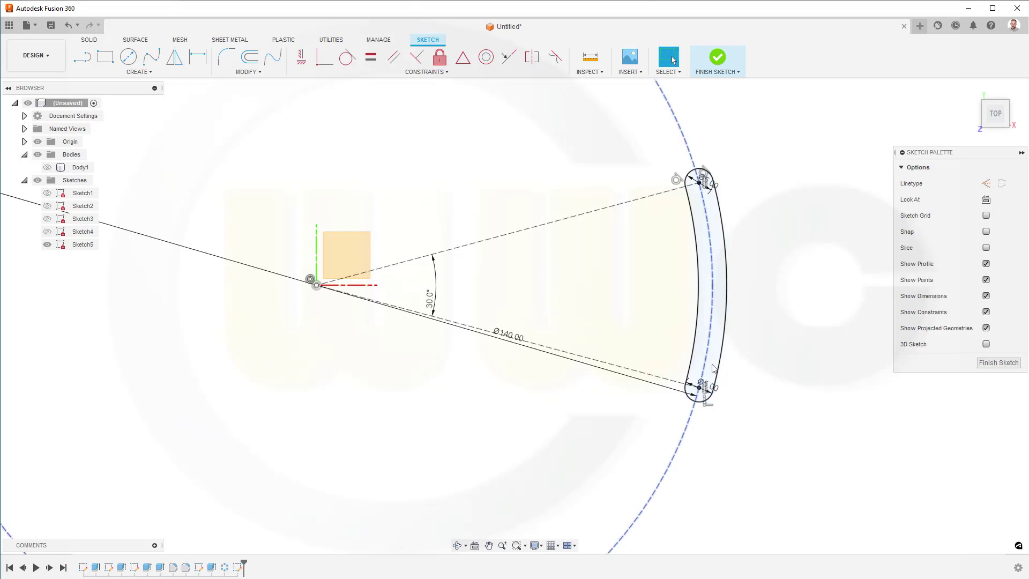
scroll(702, 185, "up", 5)
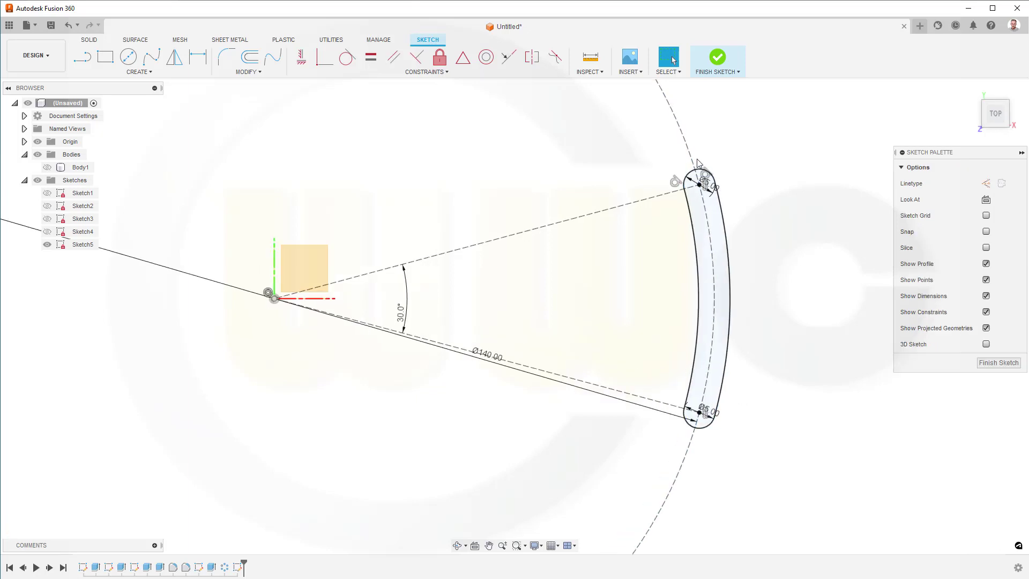
left_click(712, 198)
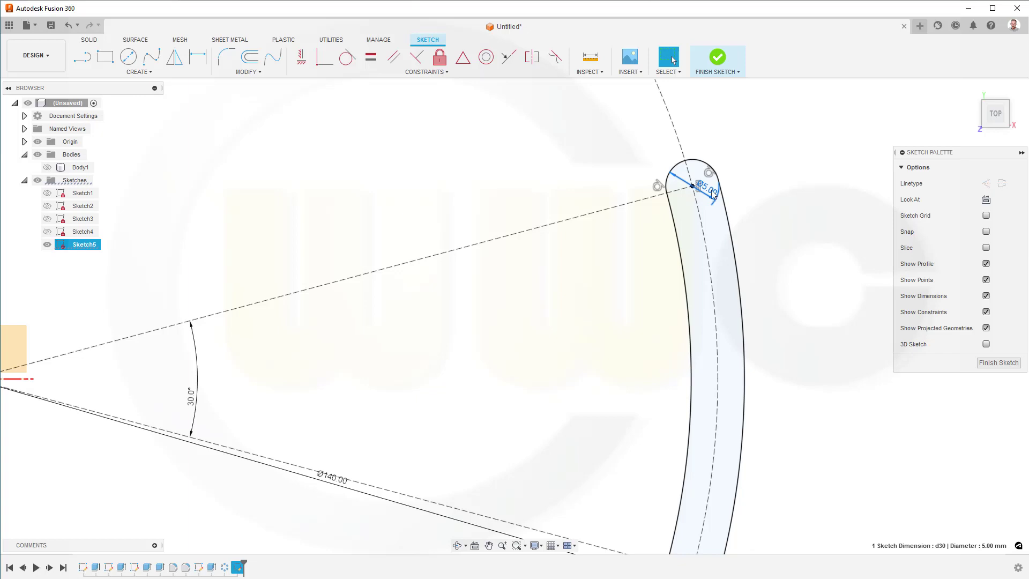
key("Delete")
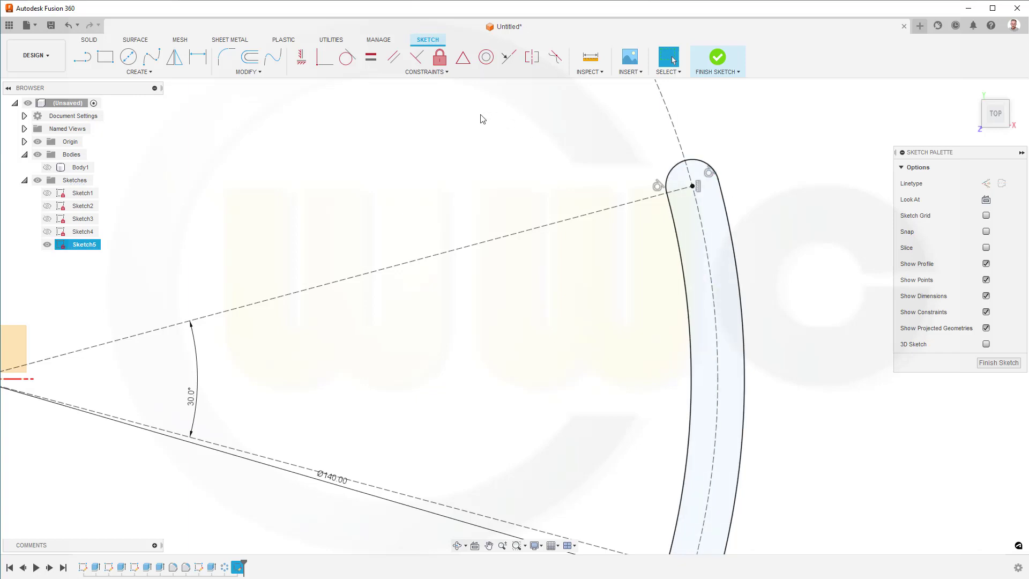
- Make both slot end arcs equal and set their diameter to 20 mm
left_click(370, 56)
scroll(755, 257, "down", 3)
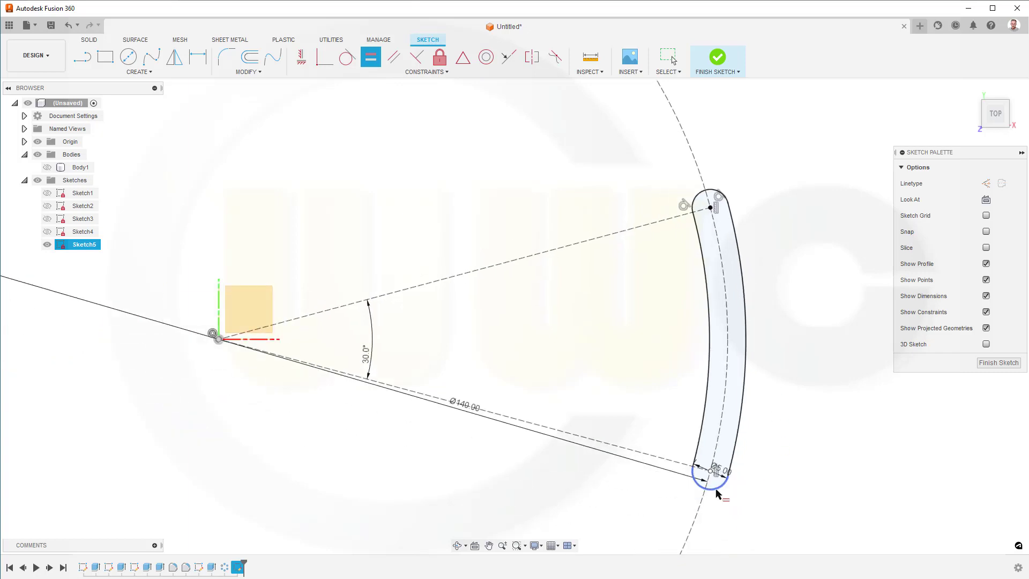
left_click(702, 189)
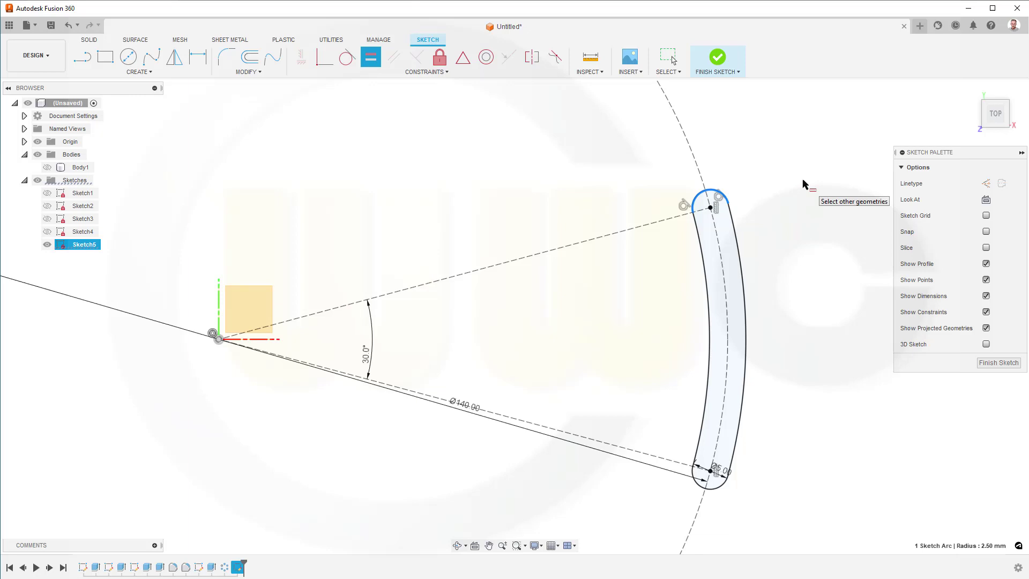
left_click(718, 489)
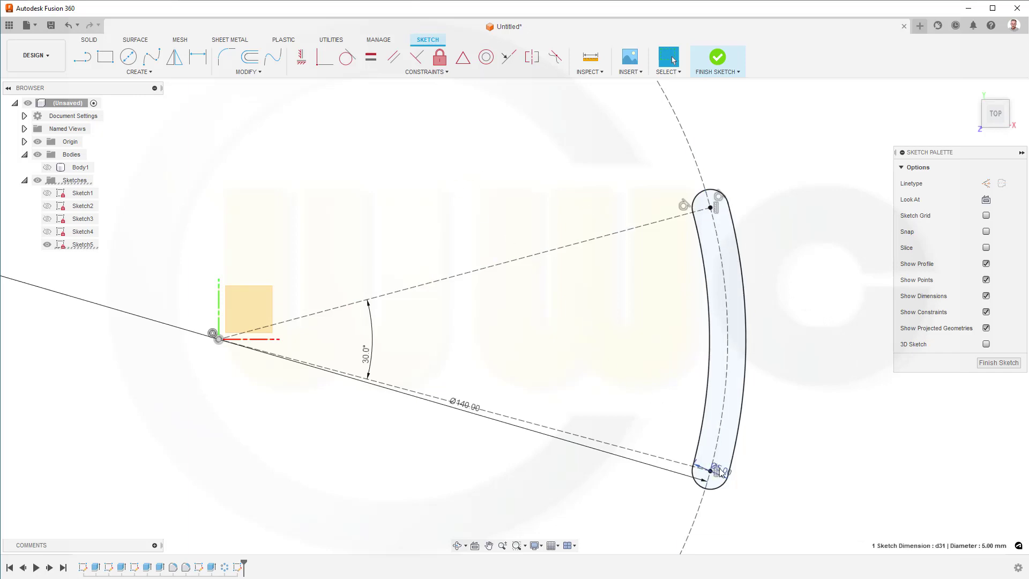
double_click(721, 471)
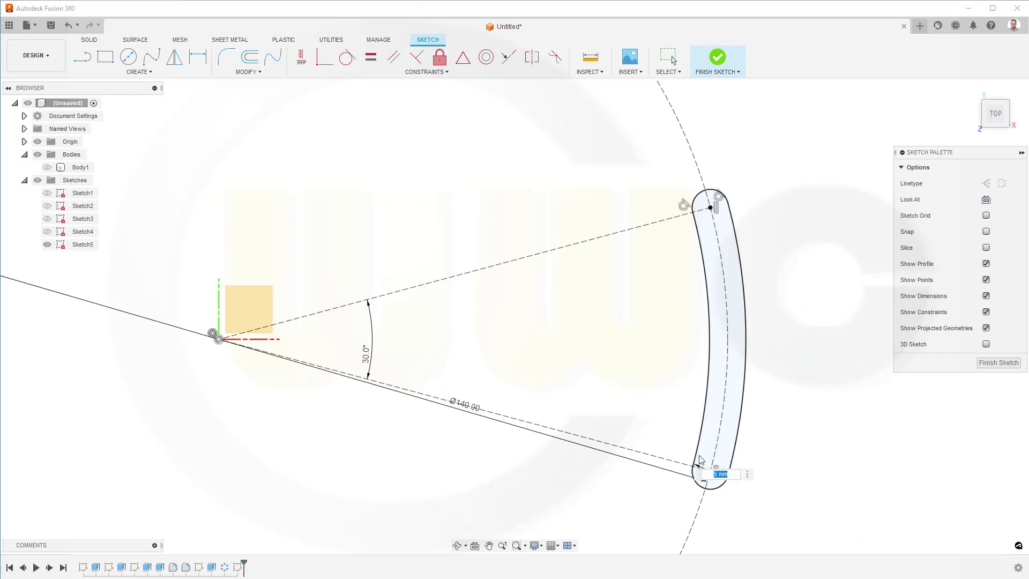
type("20")
key("Return")
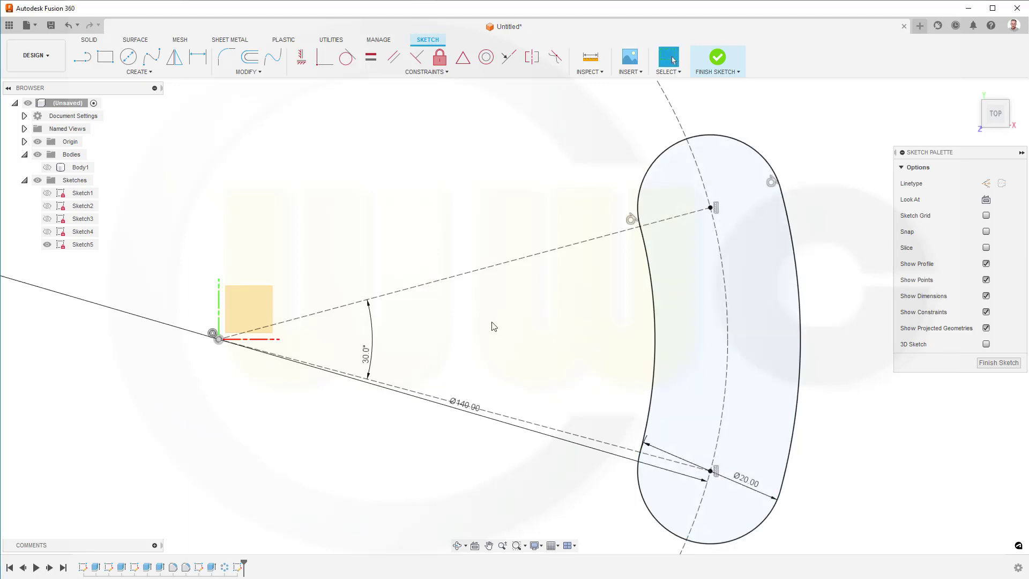
- Draw a Ø20 circle between the origin and the slot
left_click(128, 56)
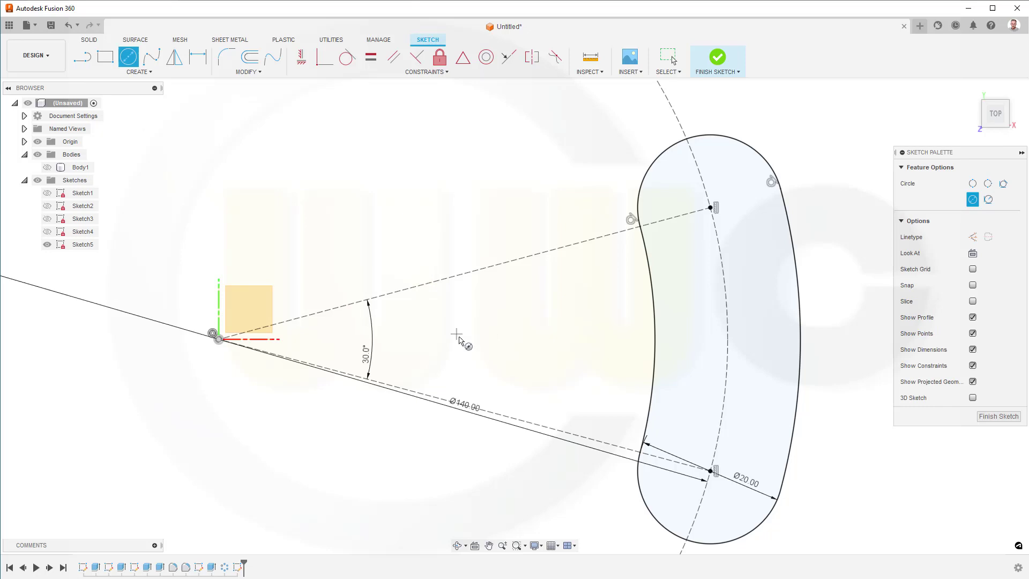
left_click(521, 343)
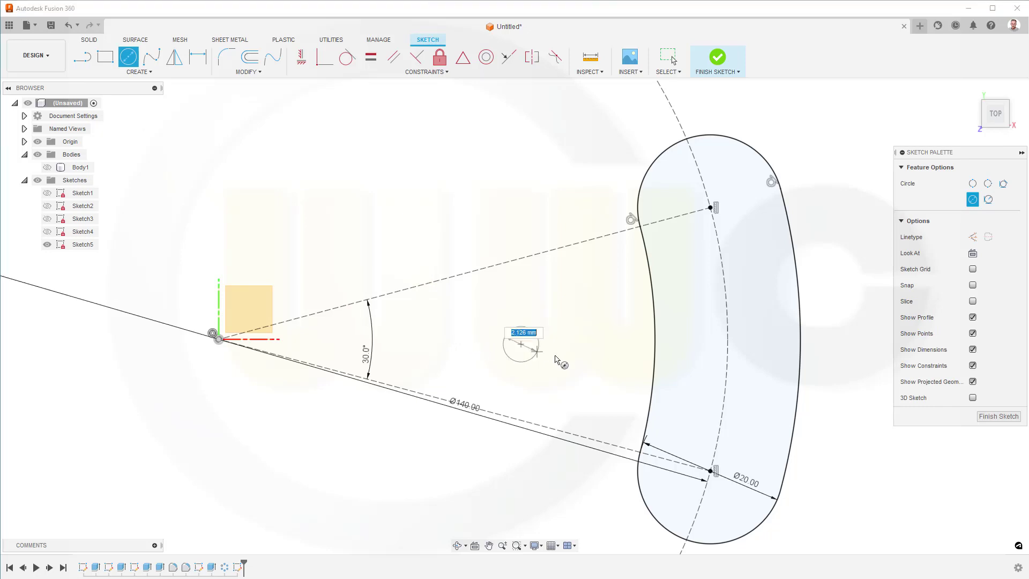
type("20")
key("Return")
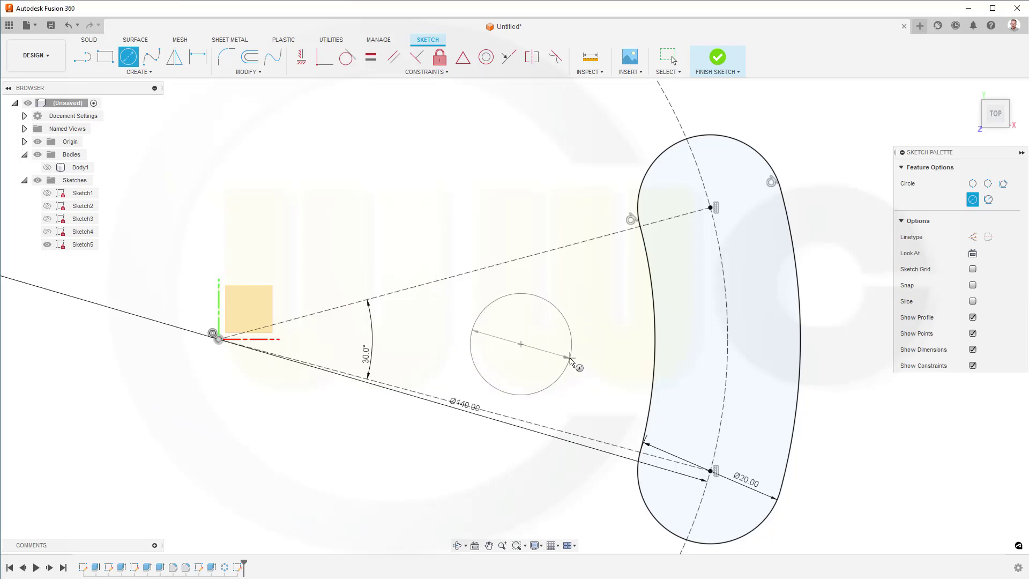
left_click(496, 275)
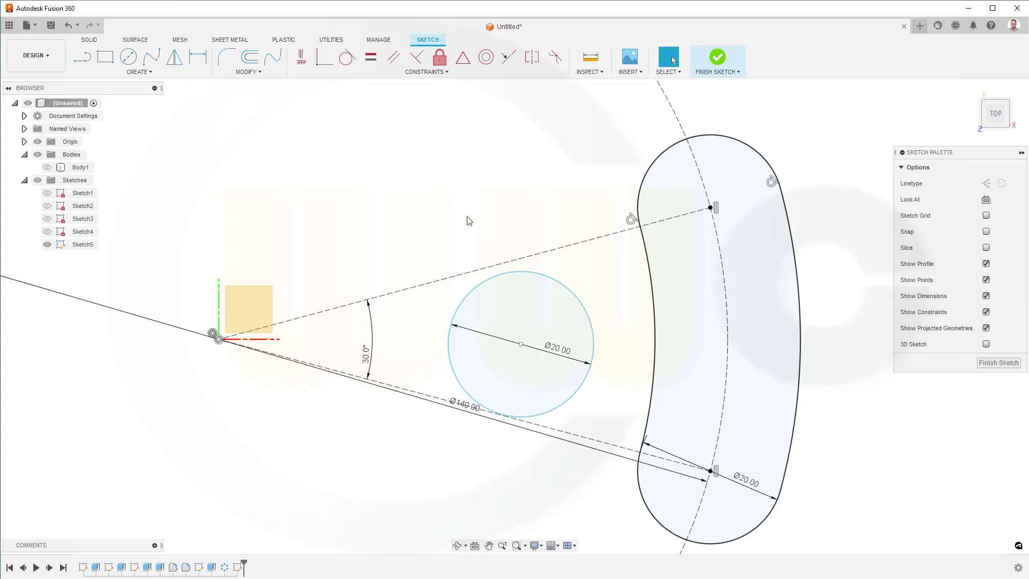
- Put the Ø20 circle's centre on the red axis and make it tangent to the slot edge
left_click(324, 56)
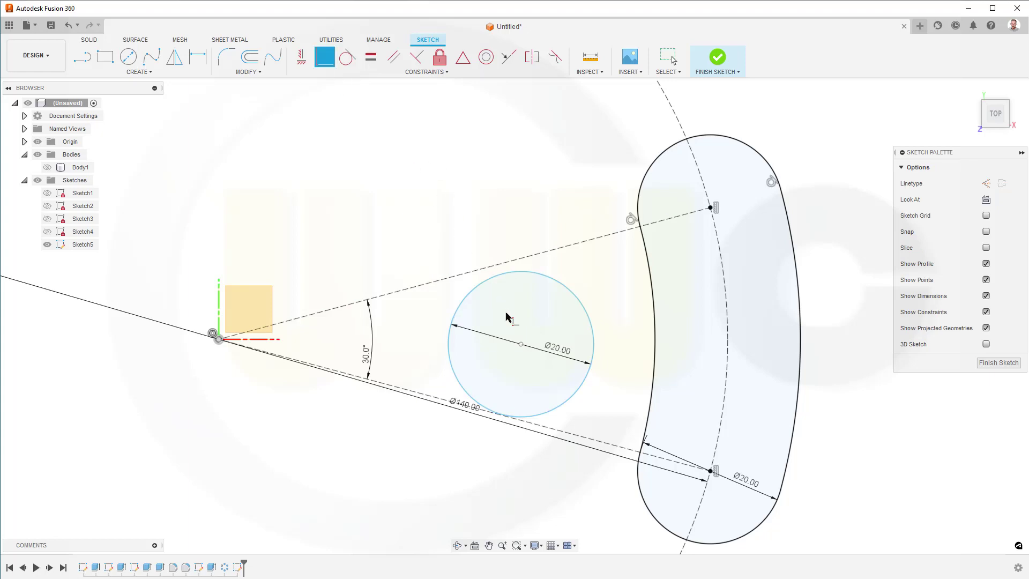
left_click(521, 343)
left_click(274, 340)
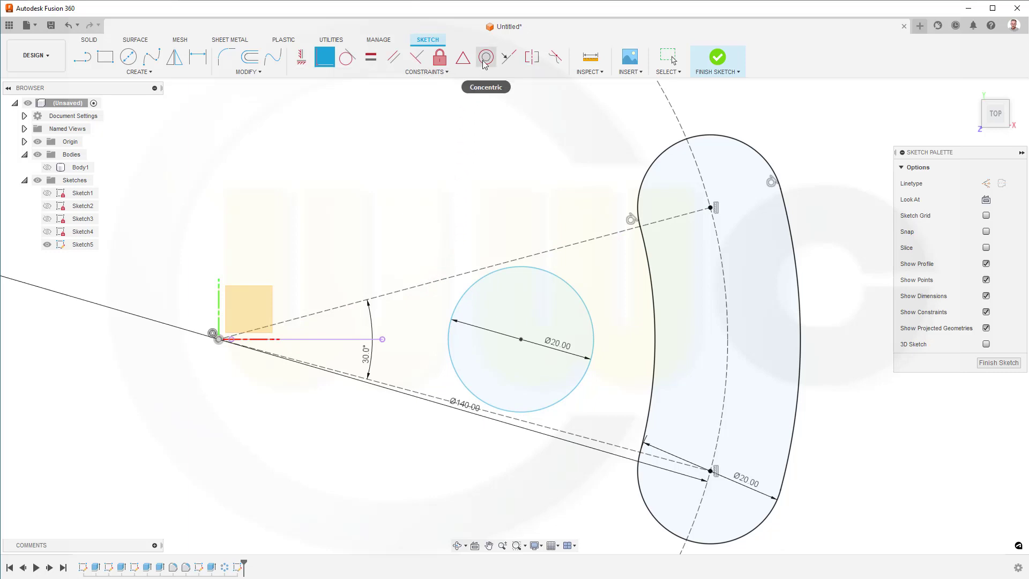
left_click(347, 56)
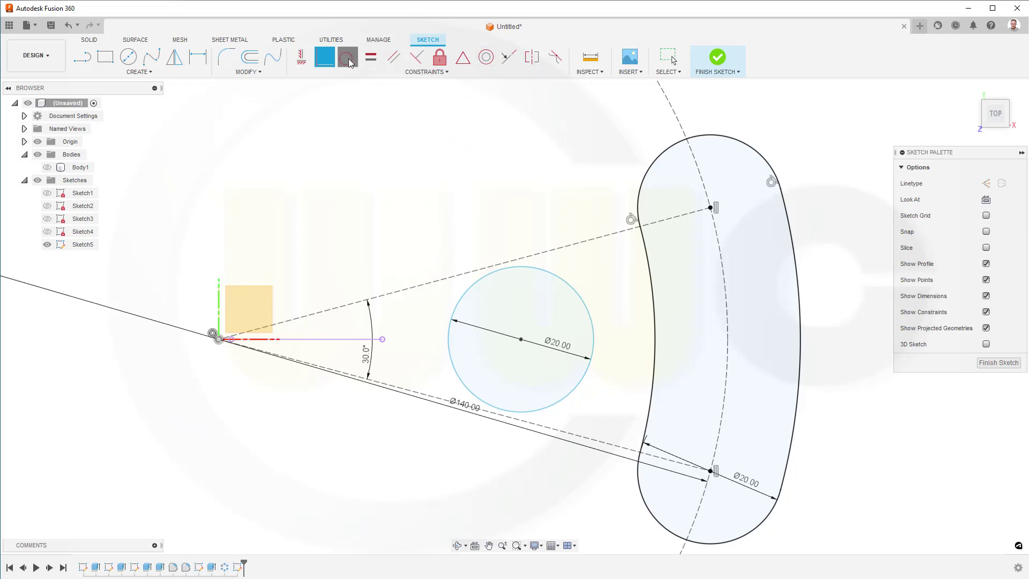
left_click(594, 346)
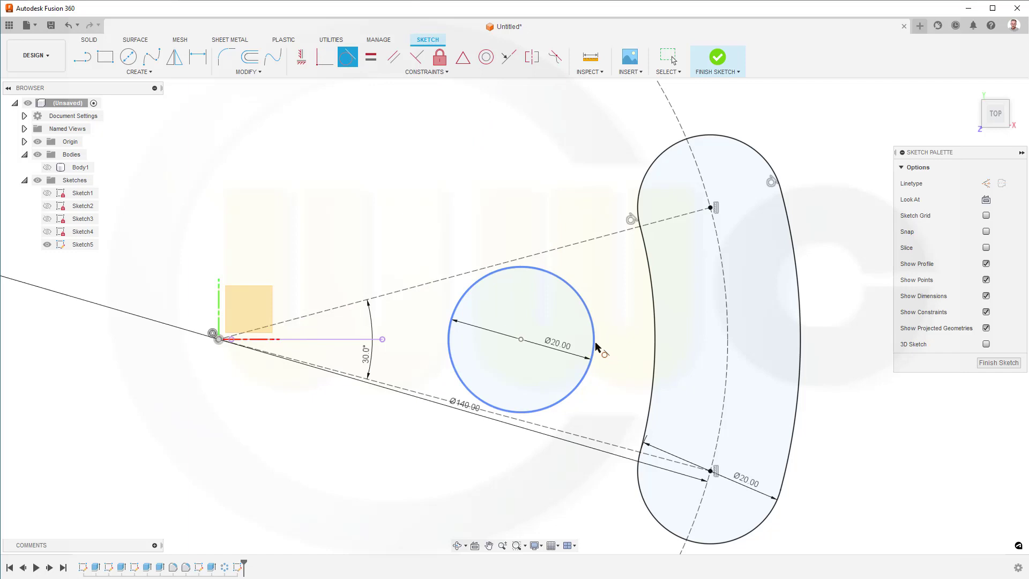
left_click(653, 343)
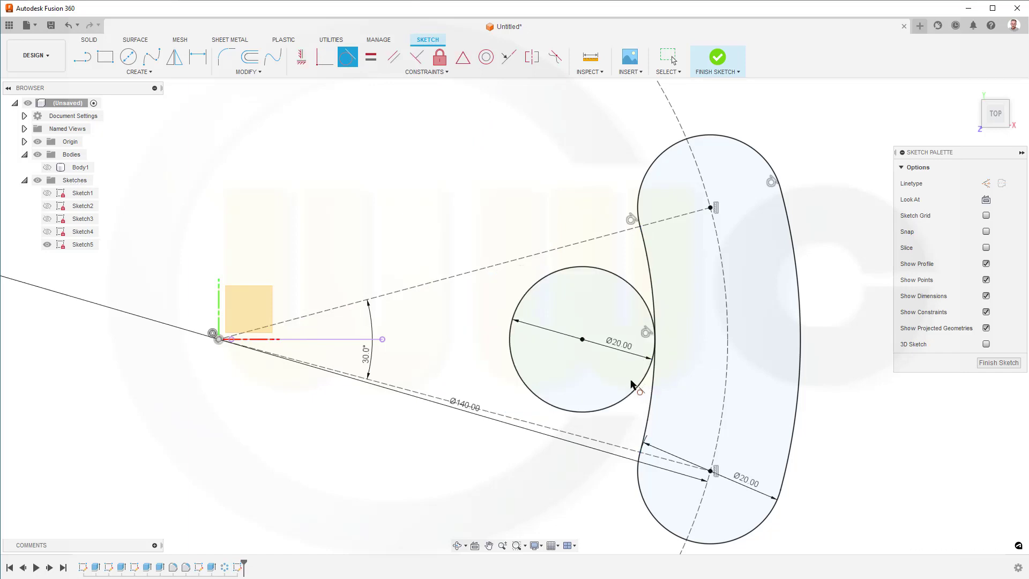
- Draw two Ø10 circles, one above and one below the Ø20 circle
left_click(129, 56)
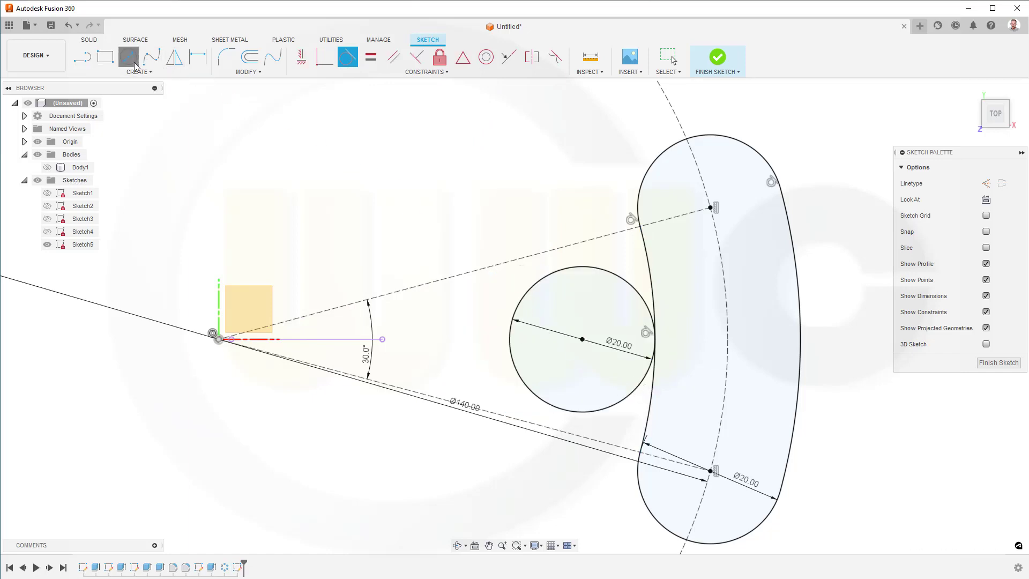
left_click(561, 216)
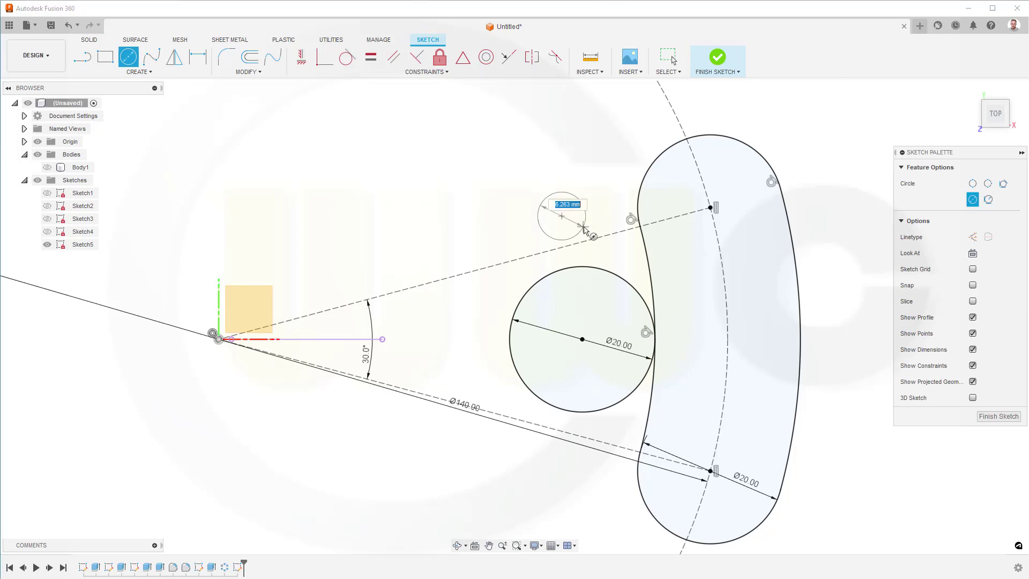
type("10")
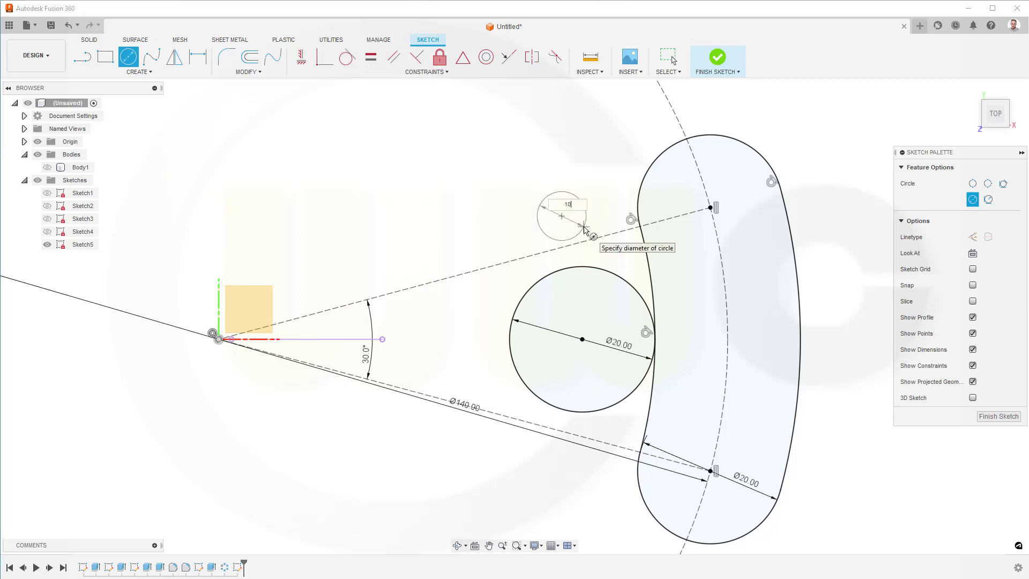
key("Return")
key("Return")
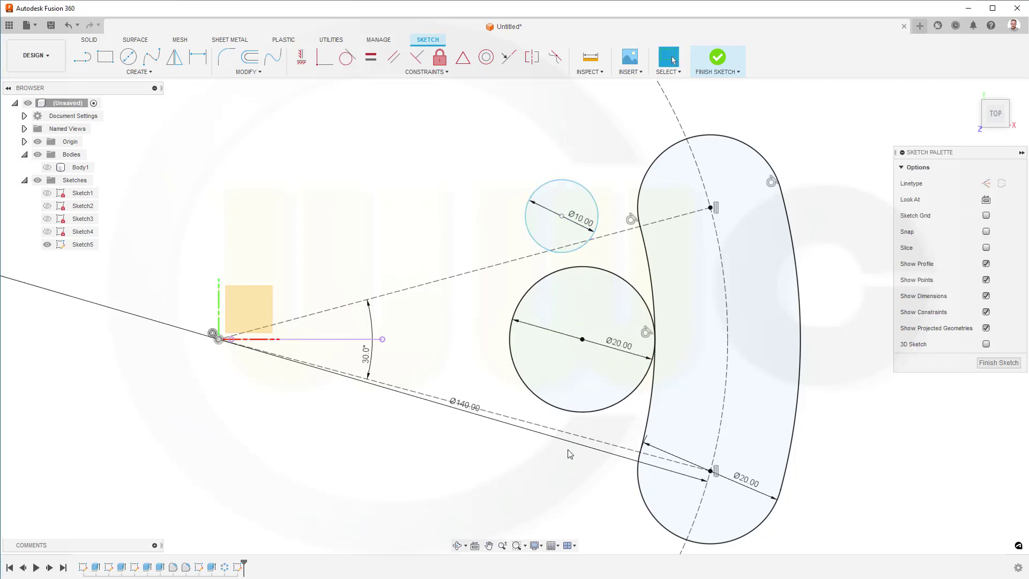
right_click(367, 193)
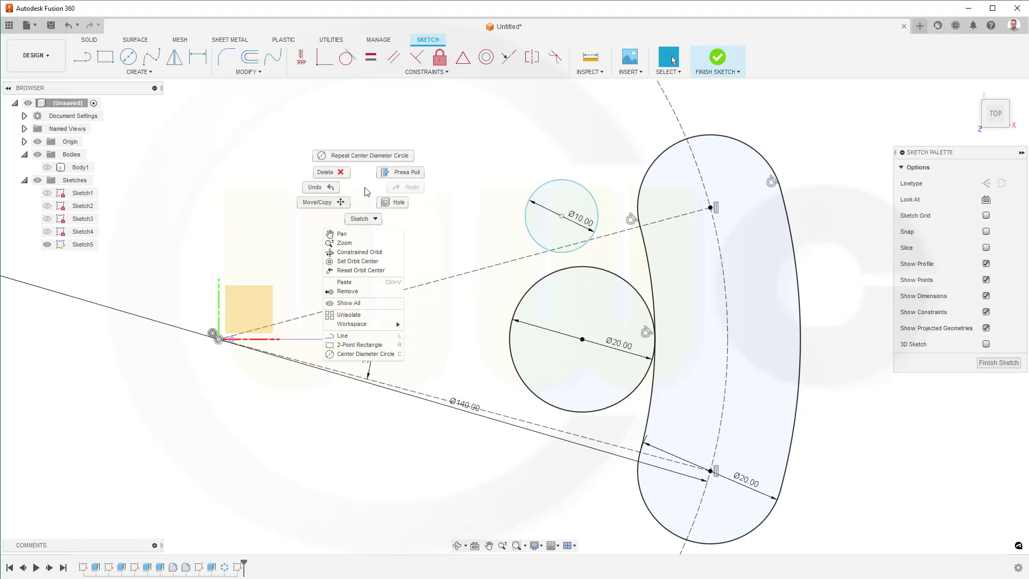
left_click(358, 156)
left_click(571, 475)
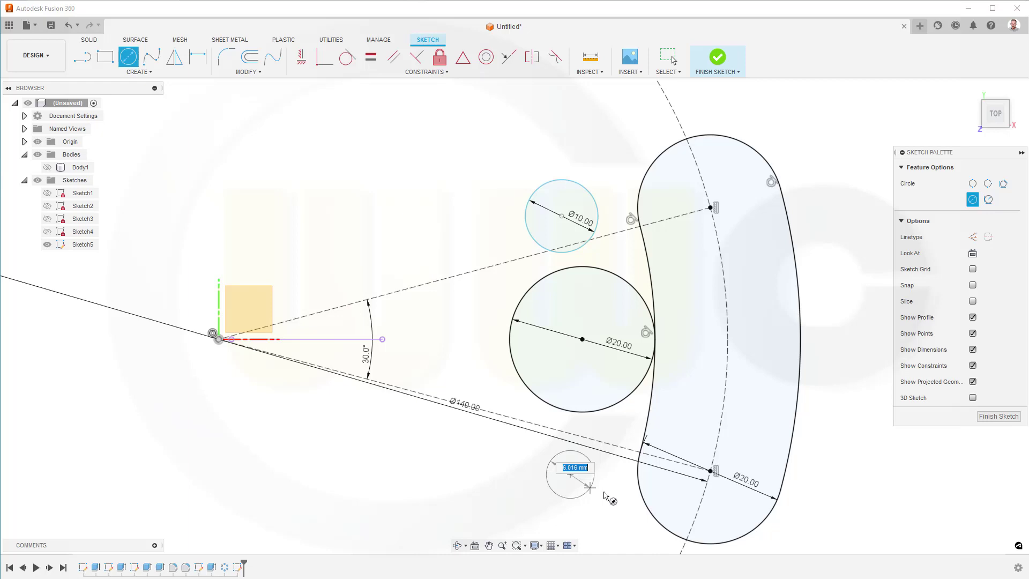
type("10")
key("Return")
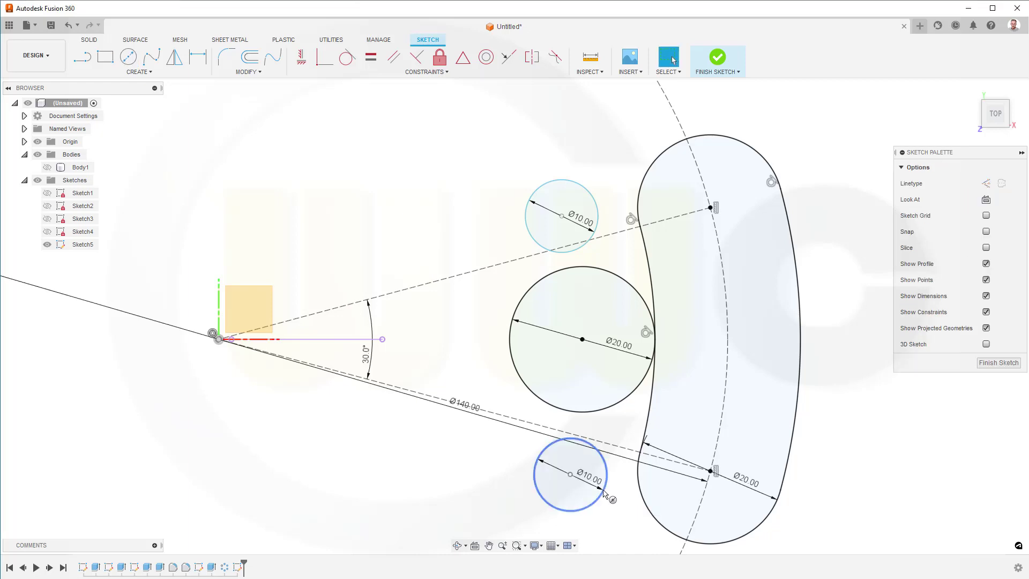
- Make each Ø10 circle tangent to the Ø20 circle and to the slot edge
left_click(348, 60)
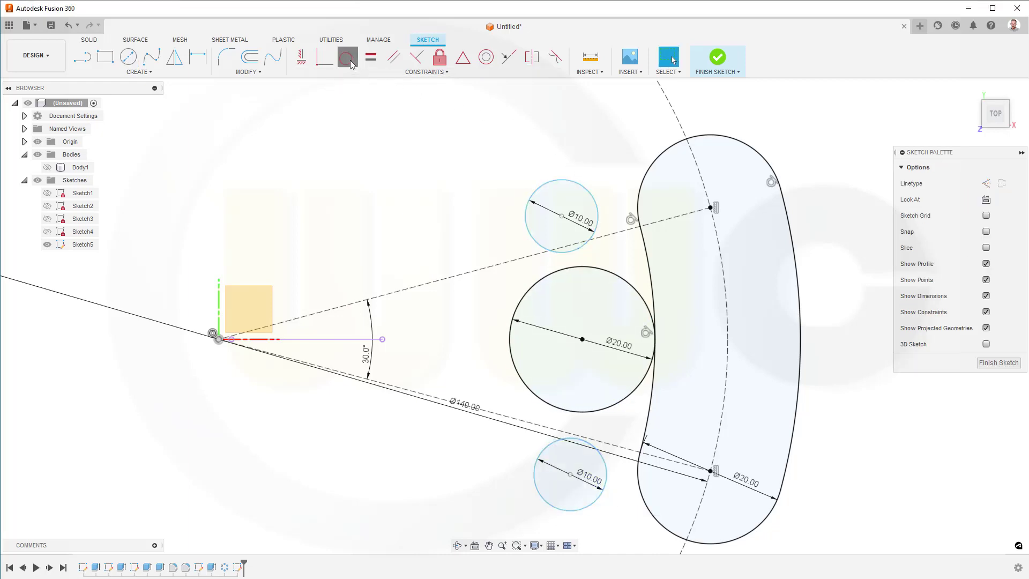
left_click(576, 261)
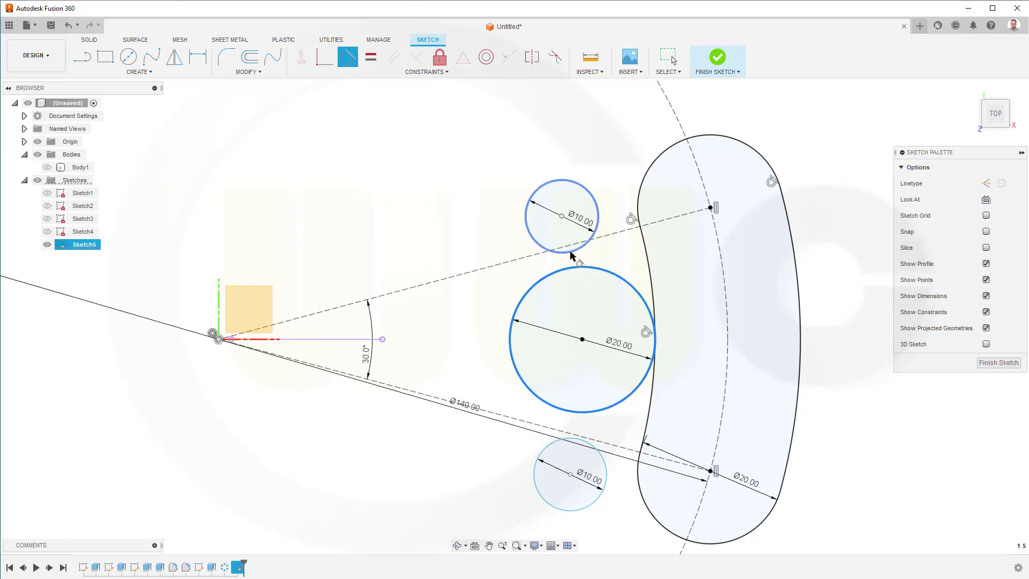
left_click(569, 251)
left_click(598, 217)
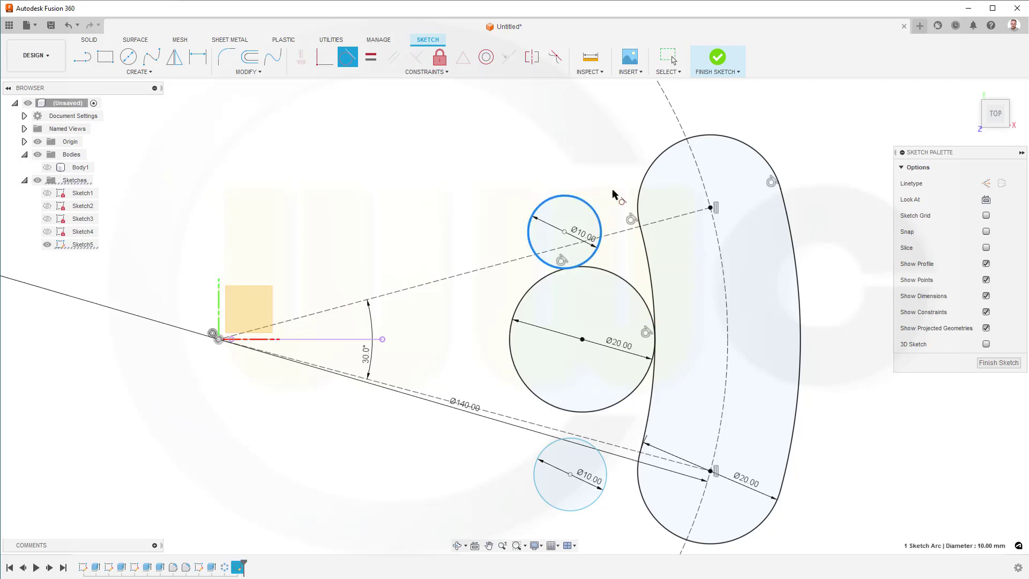
left_click(648, 170)
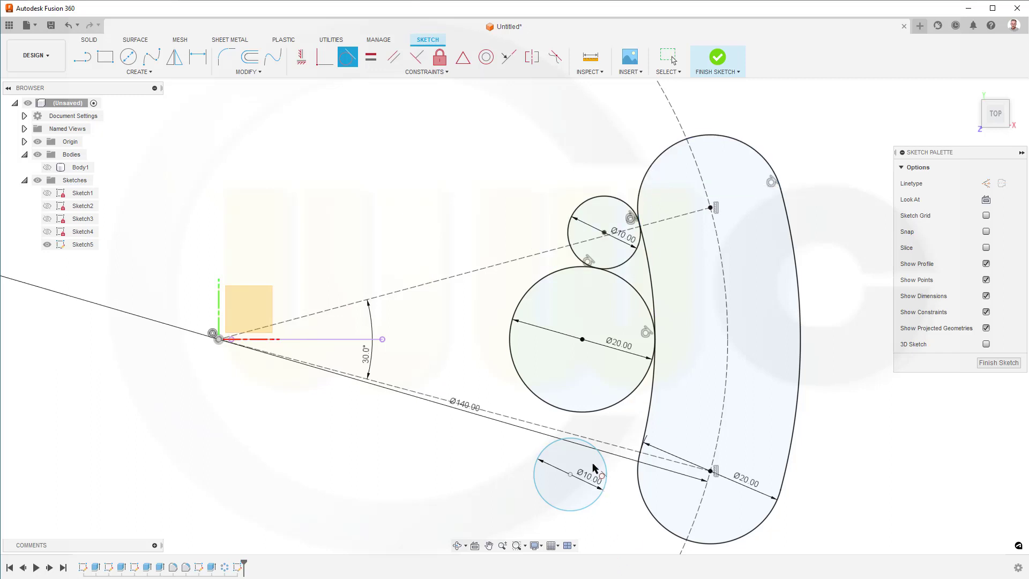
left_click(592, 446)
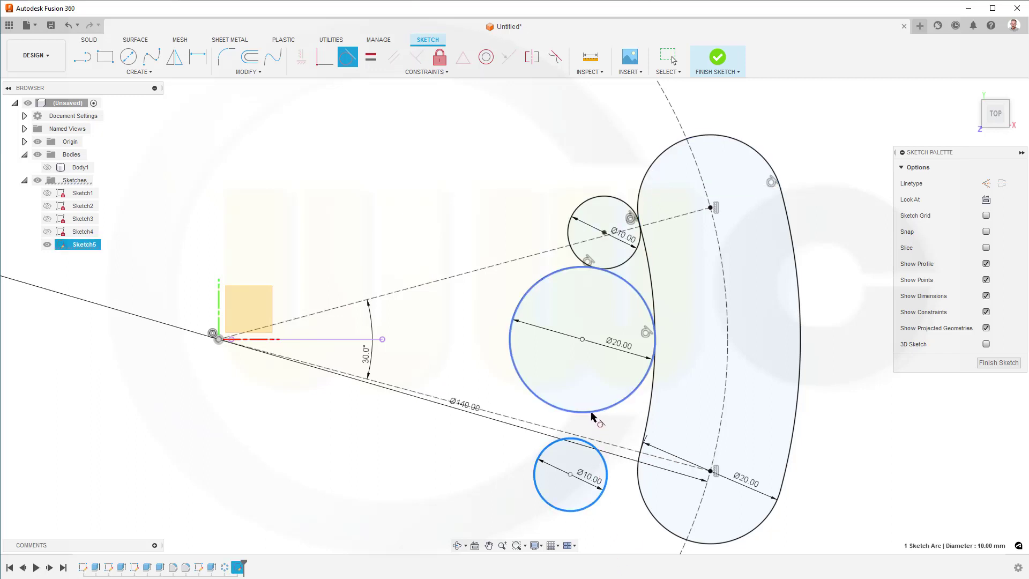
left_click(591, 413)
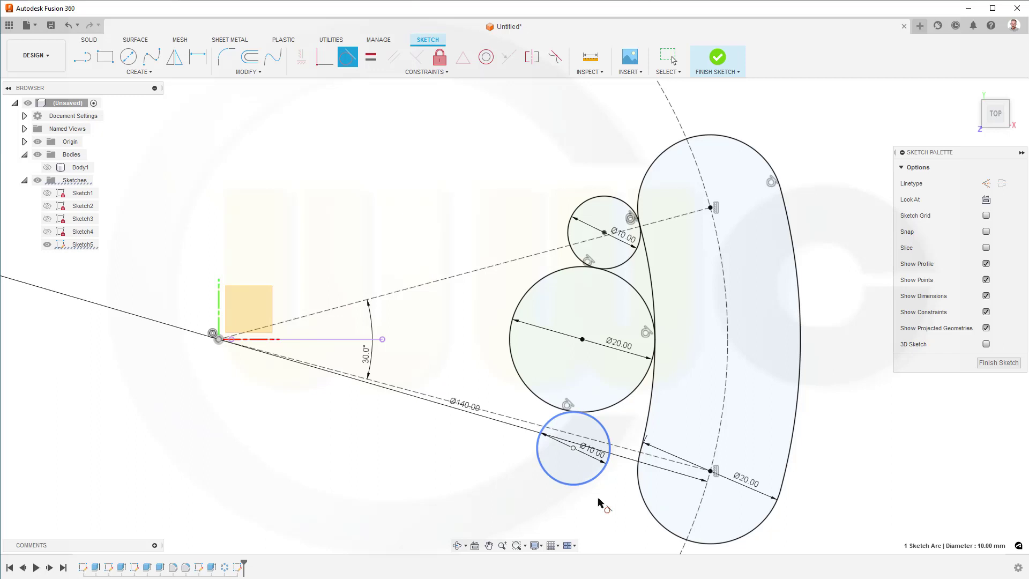
left_click(654, 516)
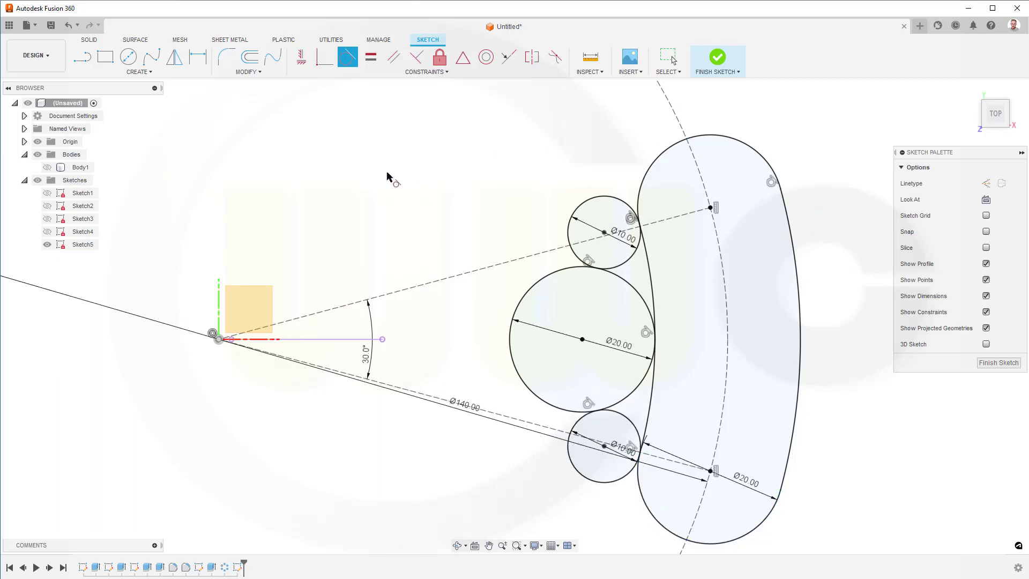
- Trim the lower small circle's arcs, undoing a mistaken trim on the top circle
left_click(262, 74)
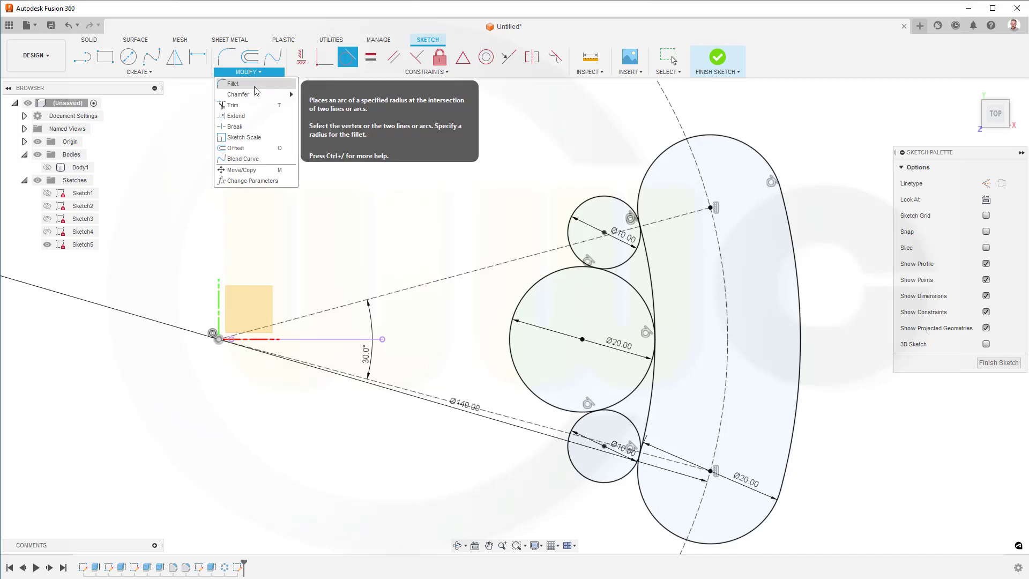
left_click(233, 105)
scroll(723, 400, "up", 1)
scroll(723, 400, "up", 1)
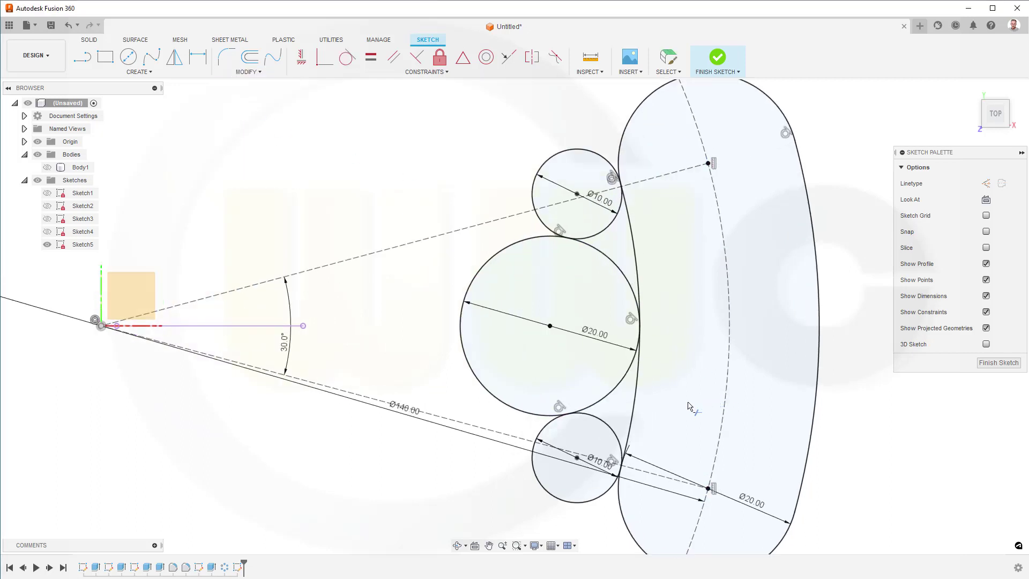
left_click(584, 450)
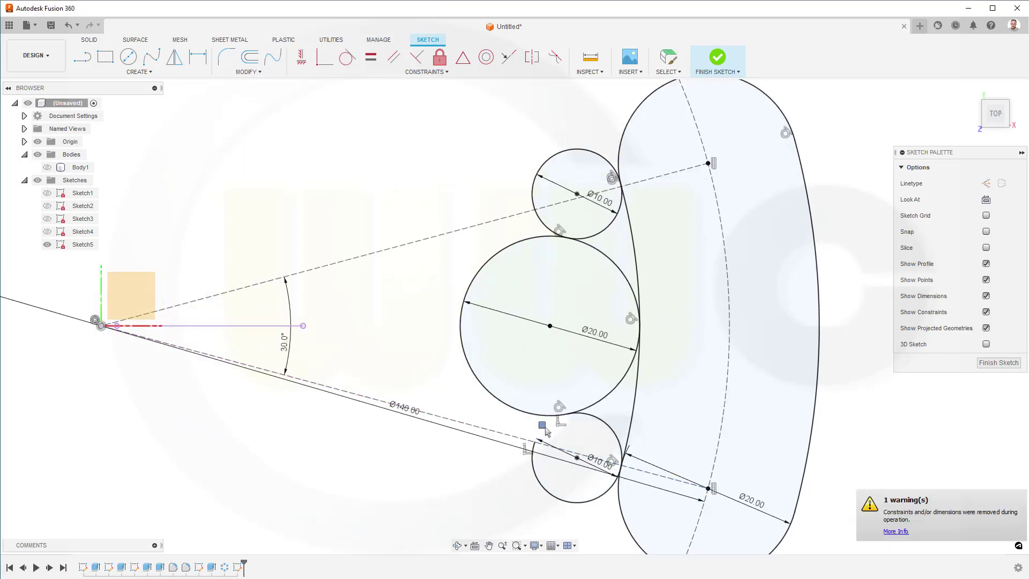
left_click(542, 485)
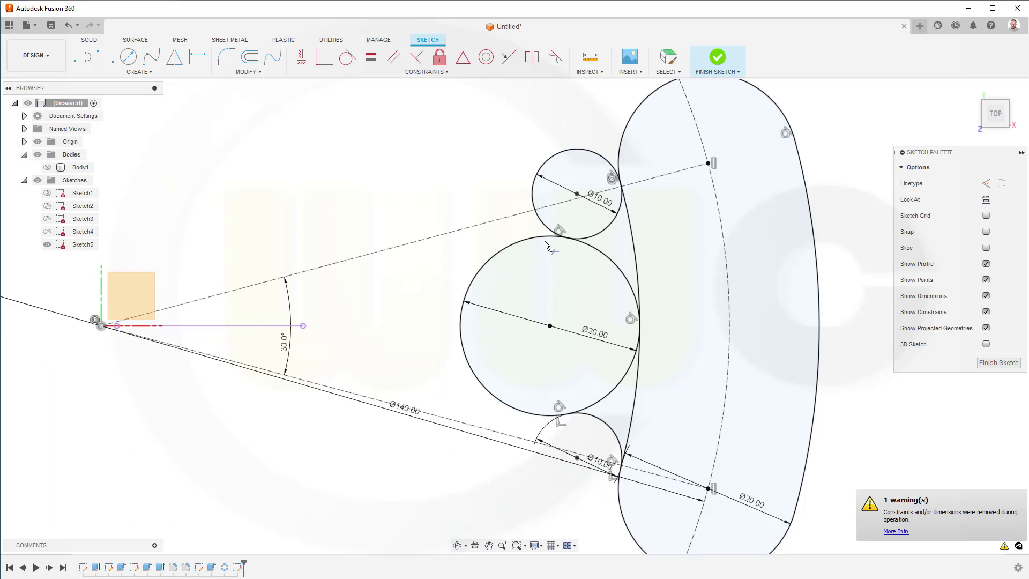
left_click(533, 185)
key("ctrl+z")
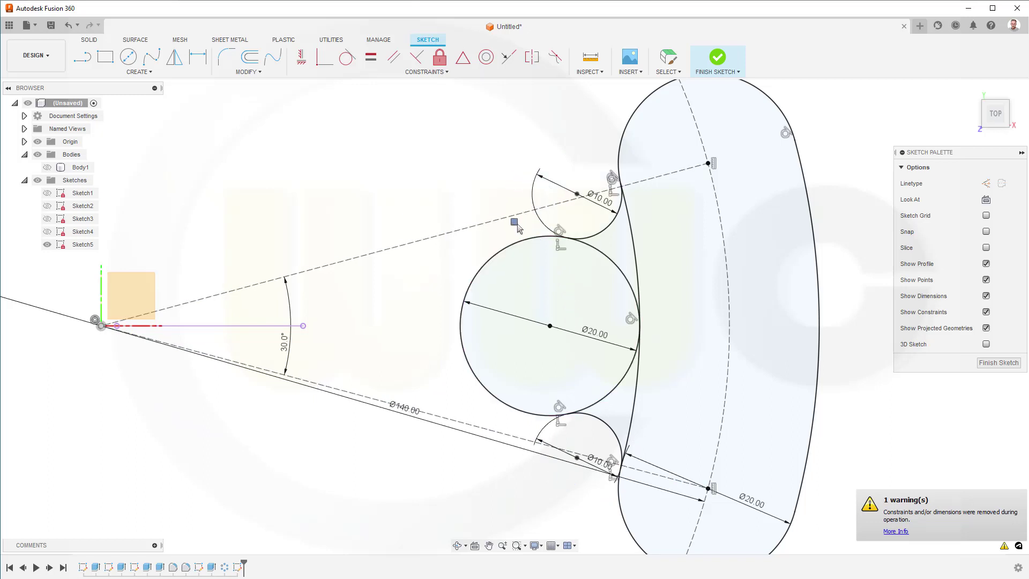
- Trim the Ø20 circle's upper-right arc and leftover line segments into a scalloped edge
left_click(612, 266)
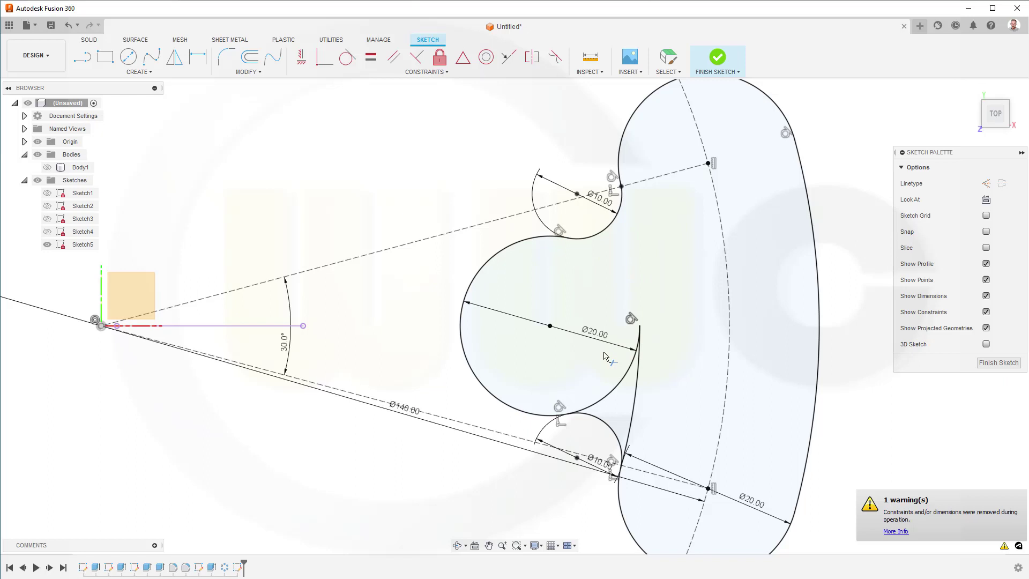
left_click(634, 369)
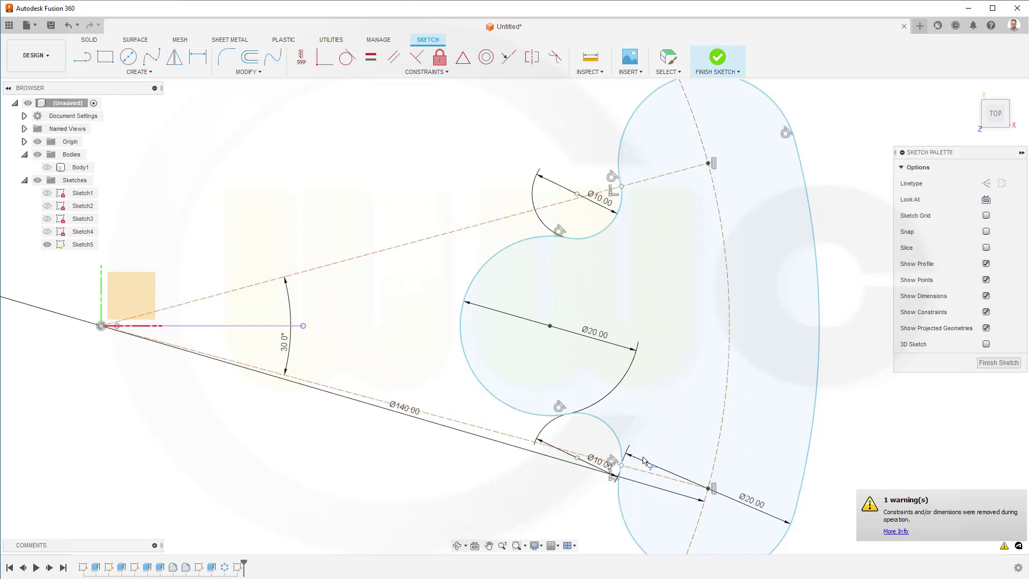
scroll(638, 459, "up", 10)
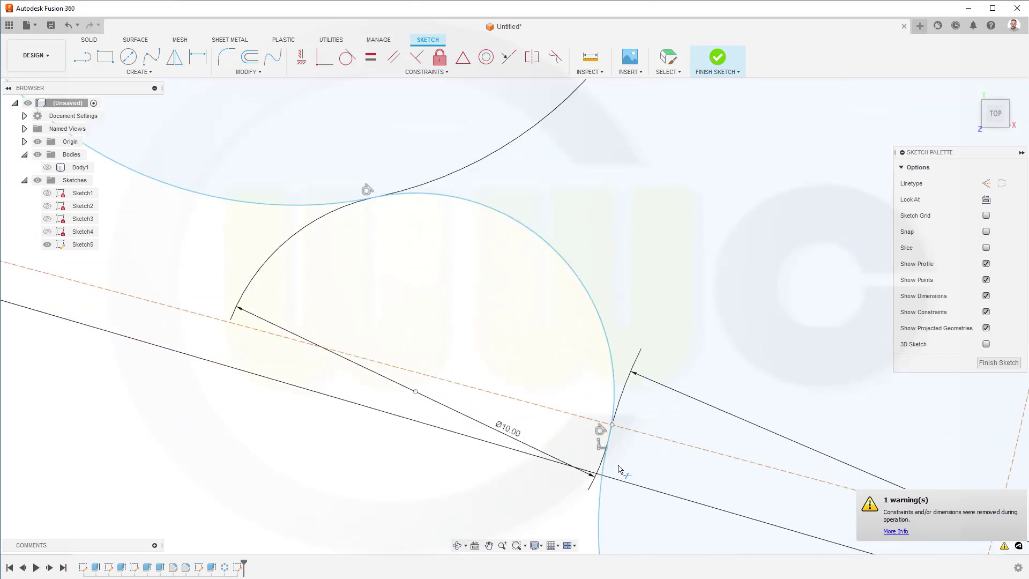
scroll(617, 438, "up", 8)
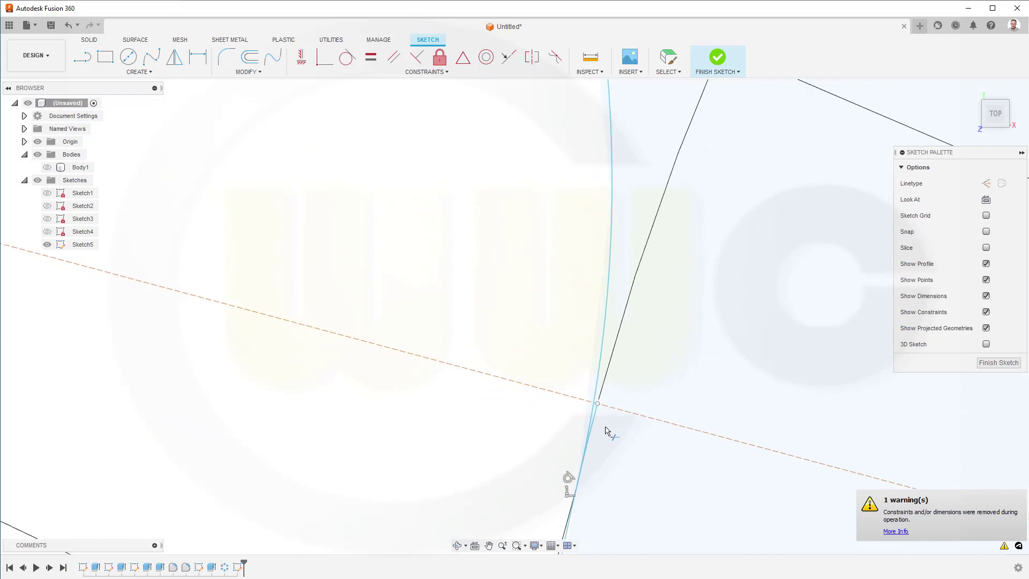
scroll(604, 426, "up", 2)
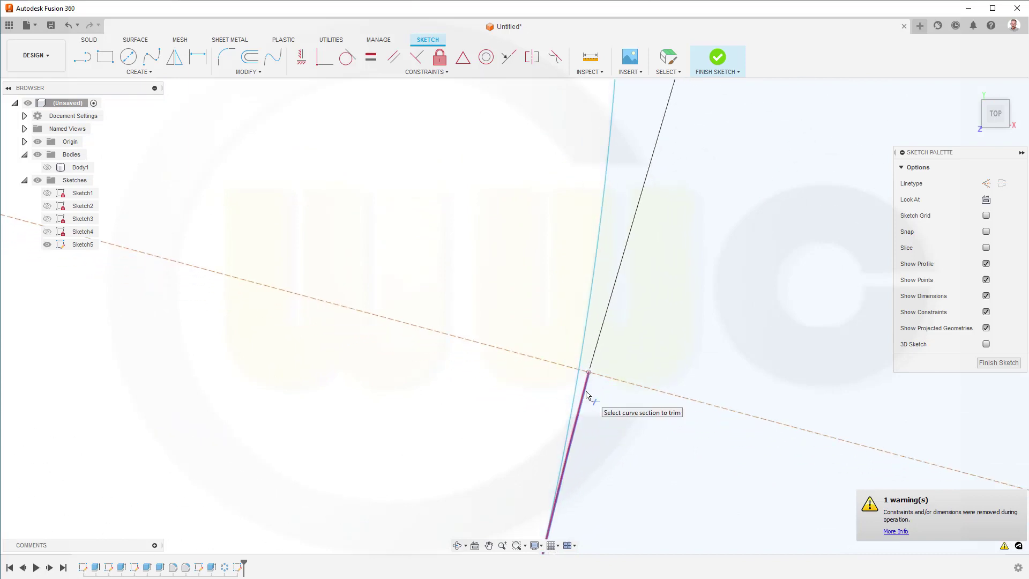
left_click(586, 395)
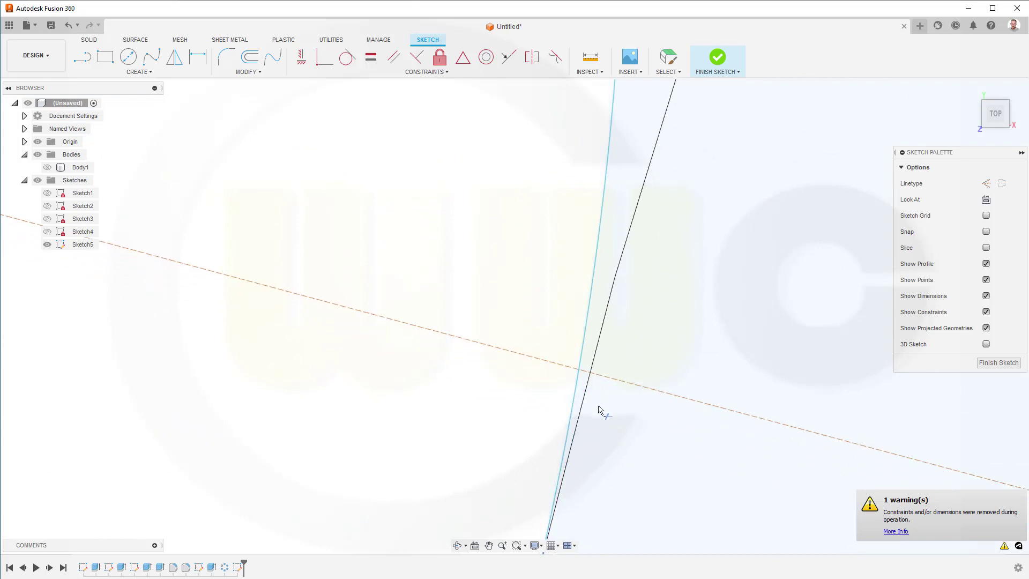
scroll(598, 410, "down", 5)
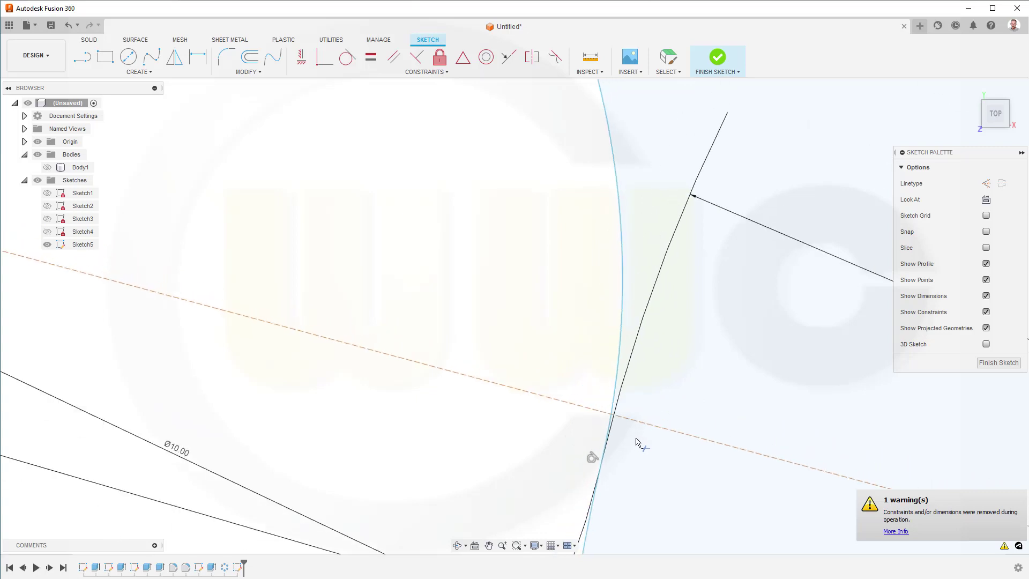
scroll(635, 441, "down", 5)
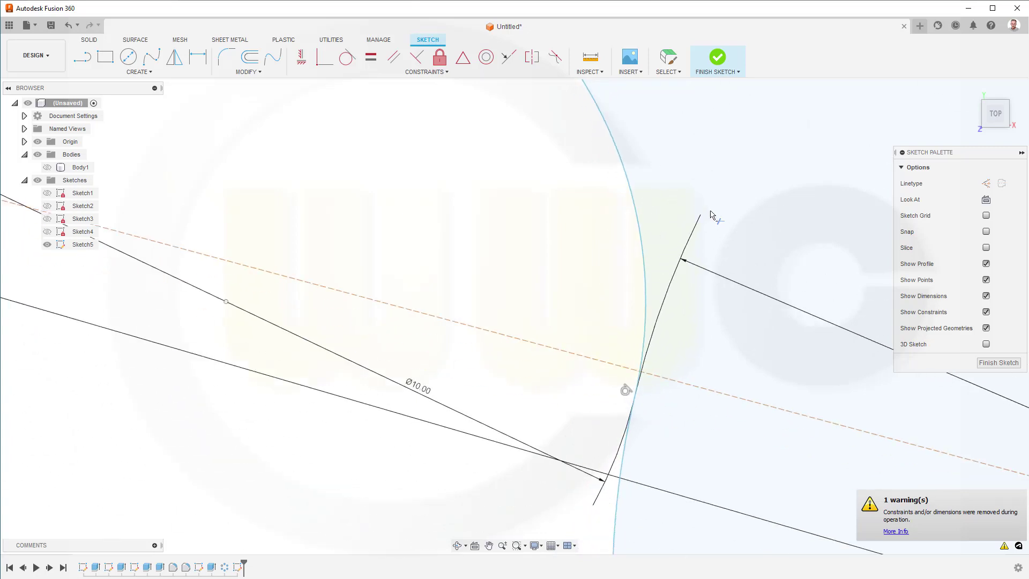
scroll(639, 477, "down", 6)
scroll(667, 276, "down", 3)
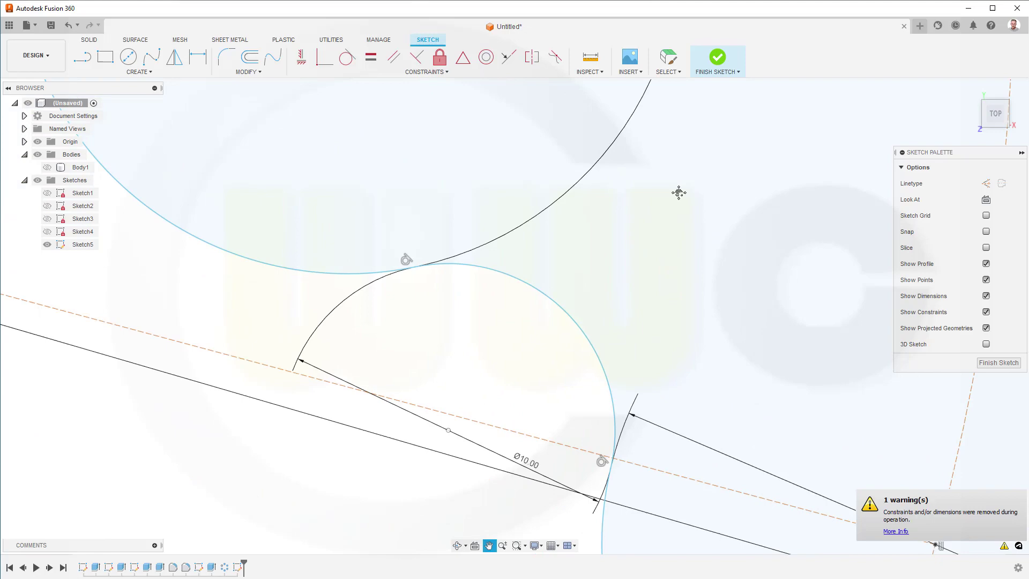
scroll(601, 416, "down", 8)
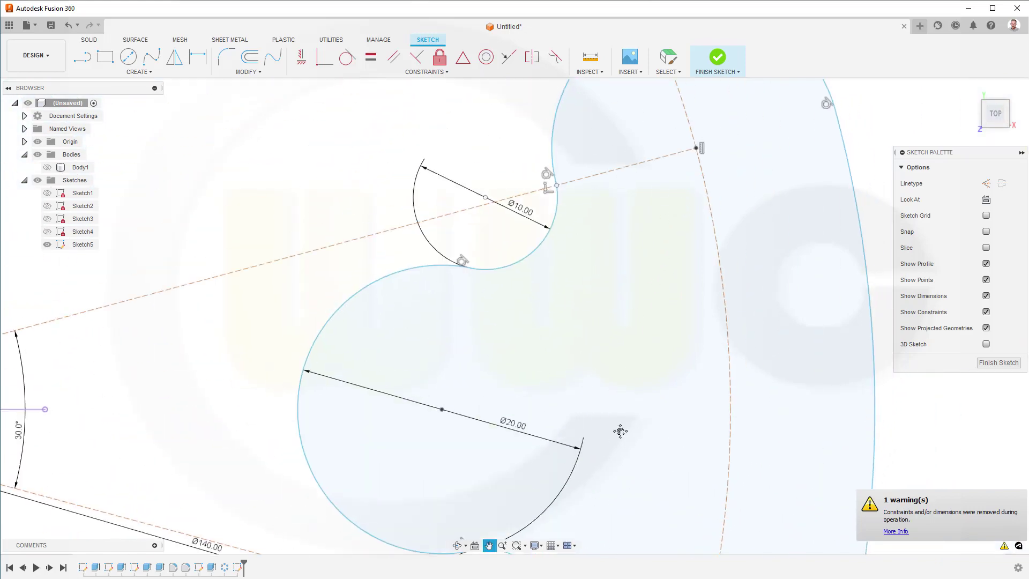
scroll(565, 335, "up", 10)
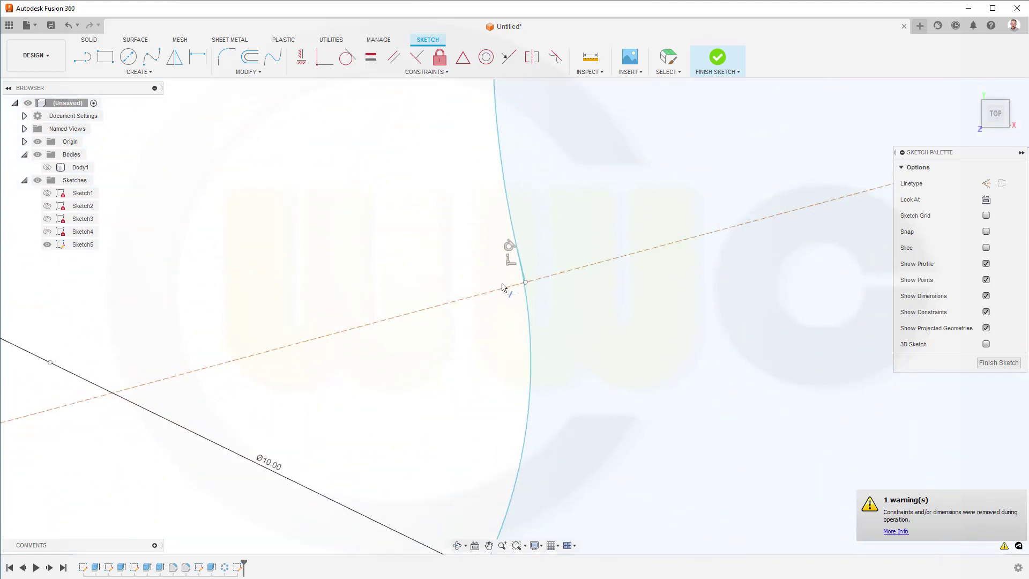
scroll(502, 288, "up", 3)
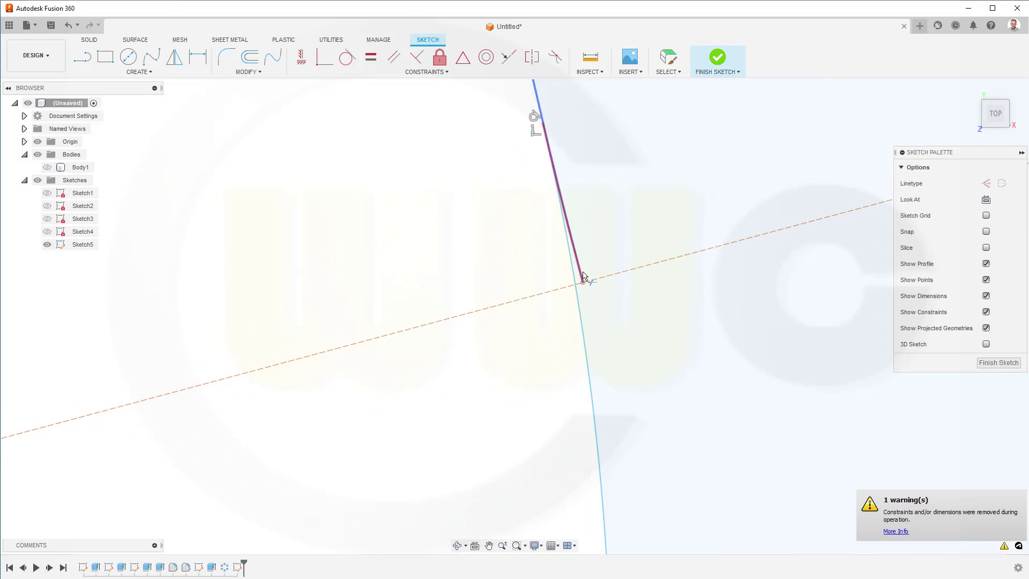
scroll(779, 360, "down", 5)
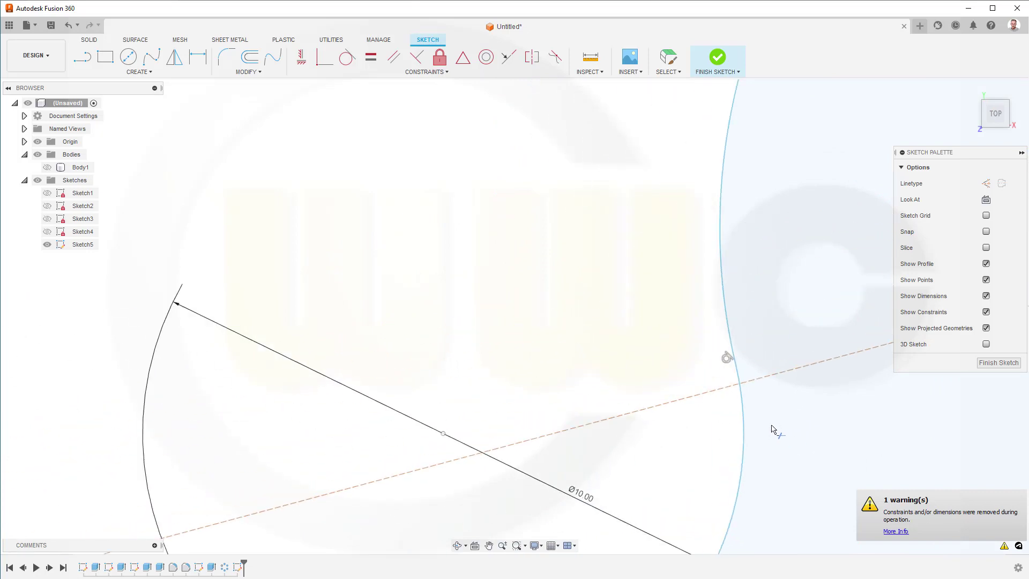
scroll(775, 431, "down", 4)
- Dimension the Ø20 arc centre 50 mm horizontally from the origin and finish the sketch
mouse_move(770, 534)
middle_mouse_down("shift")
mouse_move(748, 457)
mouse_move(764, 509)
middle_mouse_up("shift")
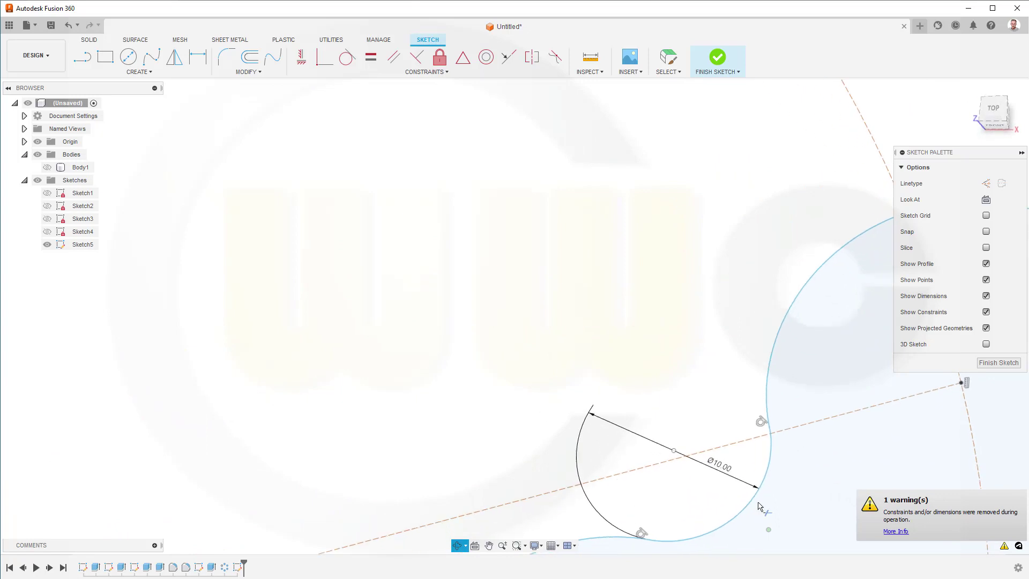
left_click(993, 110)
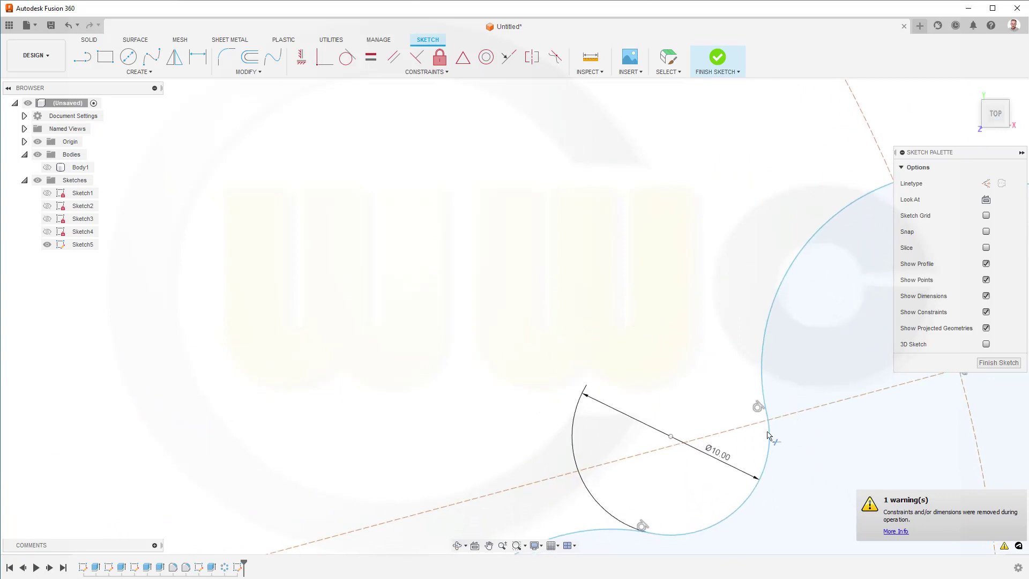
scroll(713, 402, "down", 5)
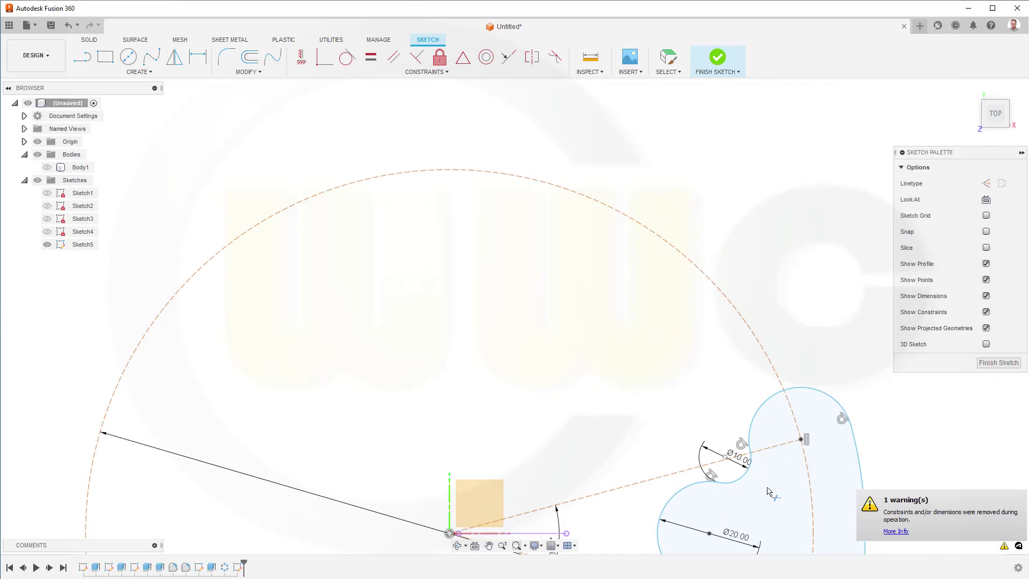
middle_click_drag(755, 523, 676, 327)
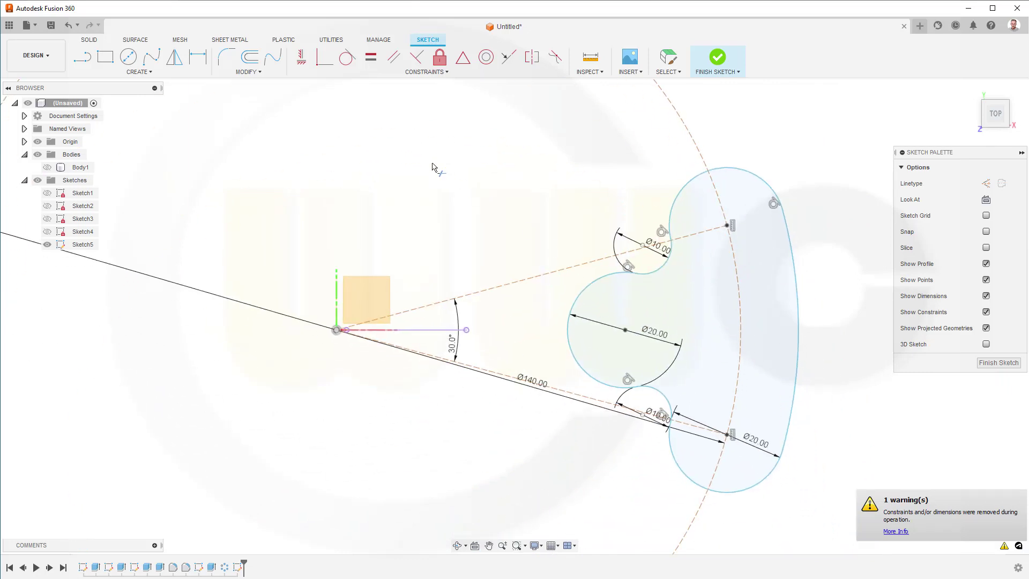
left_click(198, 56)
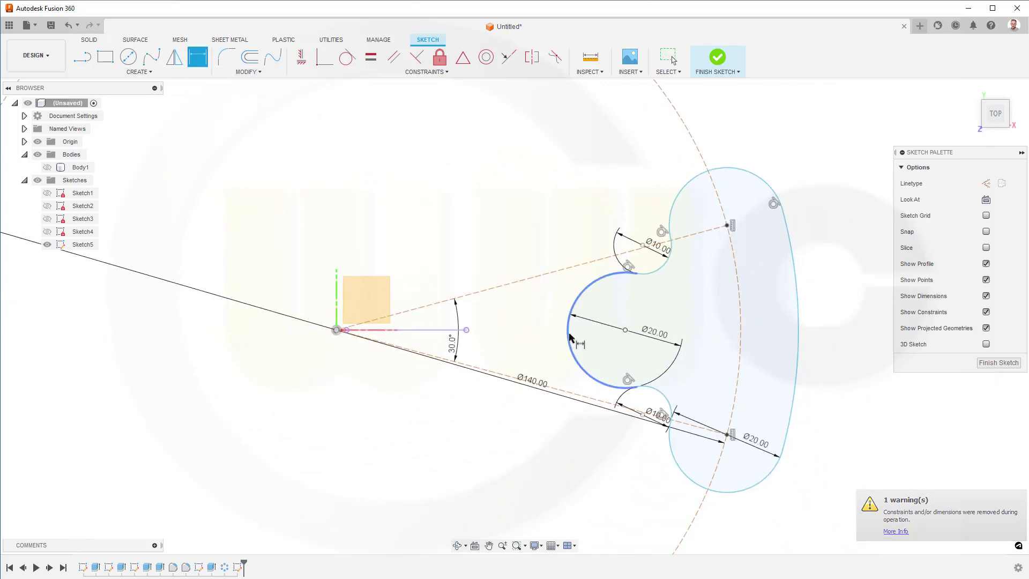
left_click(337, 330)
left_click(515, 240)
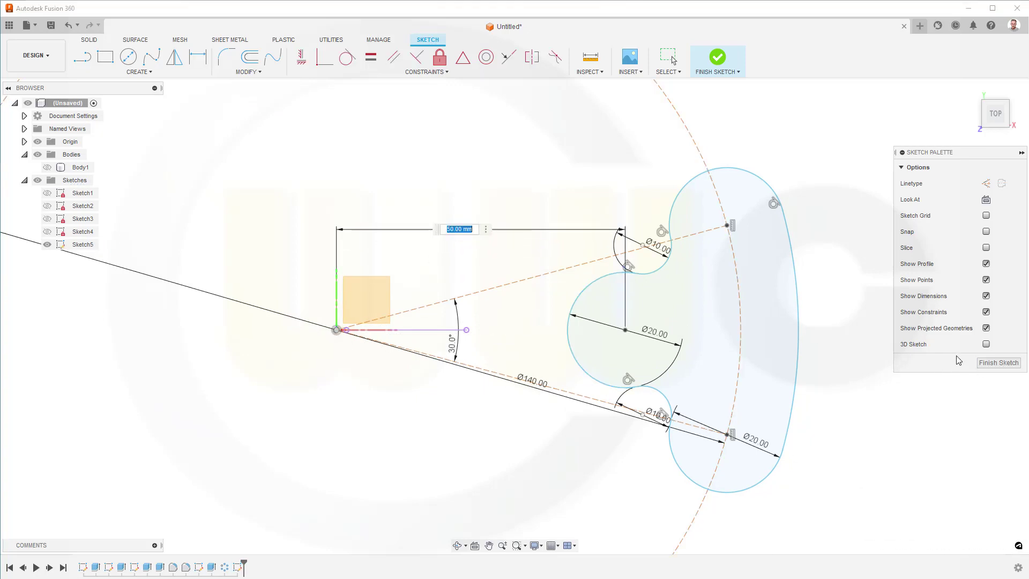
key("Return")
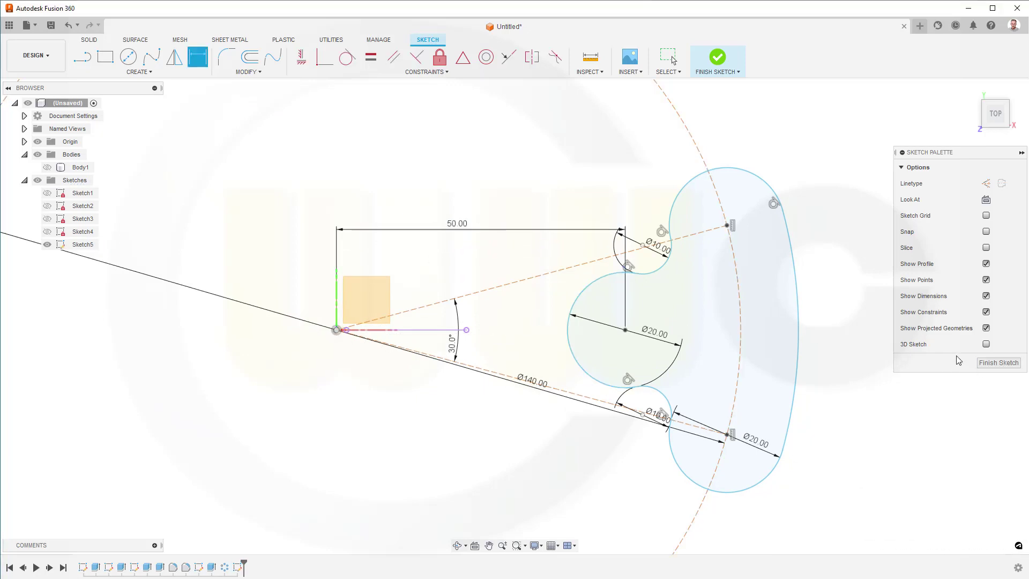
left_click(997, 364)
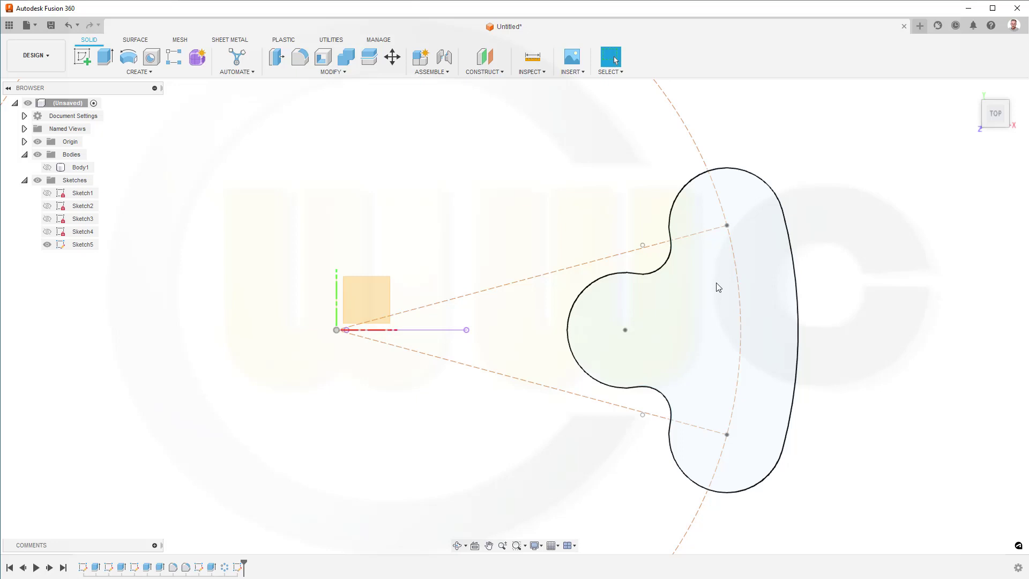
- Cut the trefoil profile through Body1 with a 20 mm symmetric whole-length extrude
mouse_move(563, 333)
middle_mouse_down("shift")
mouse_move(563, 278)
mouse_move(462, 316)
middle_mouse_up("shift")
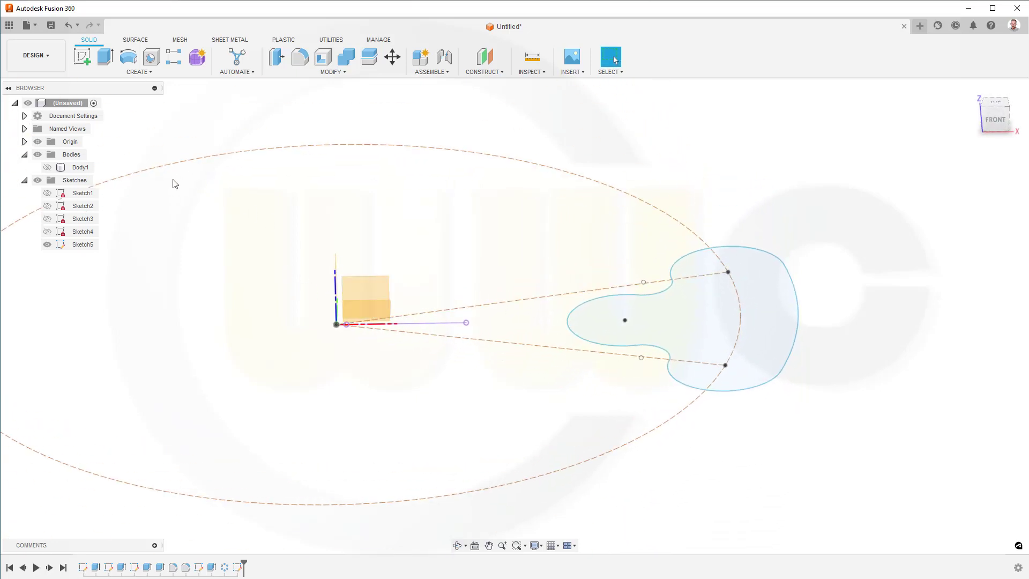
left_click(640, 318)
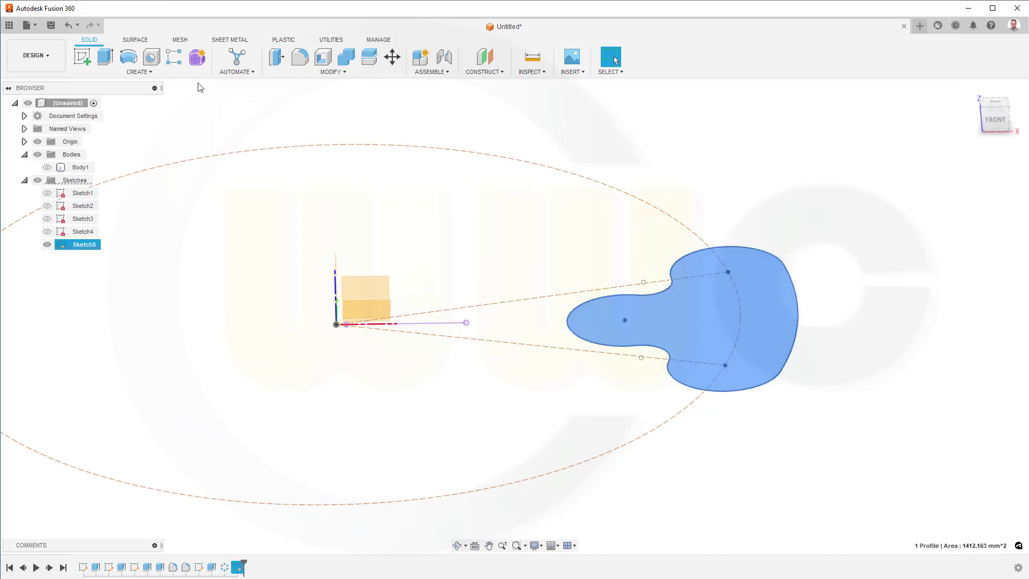
left_click(105, 56)
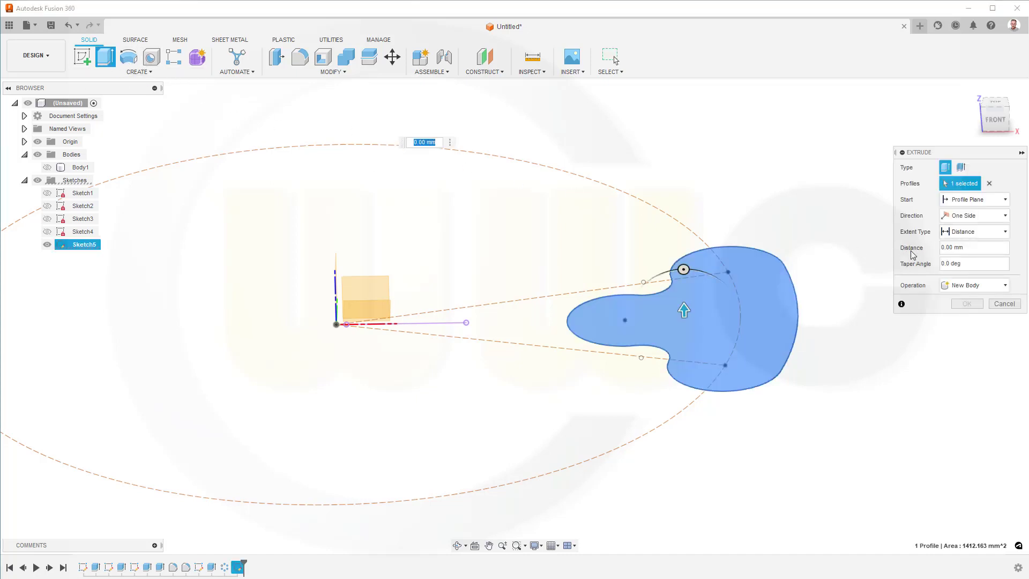
left_click(1005, 216)
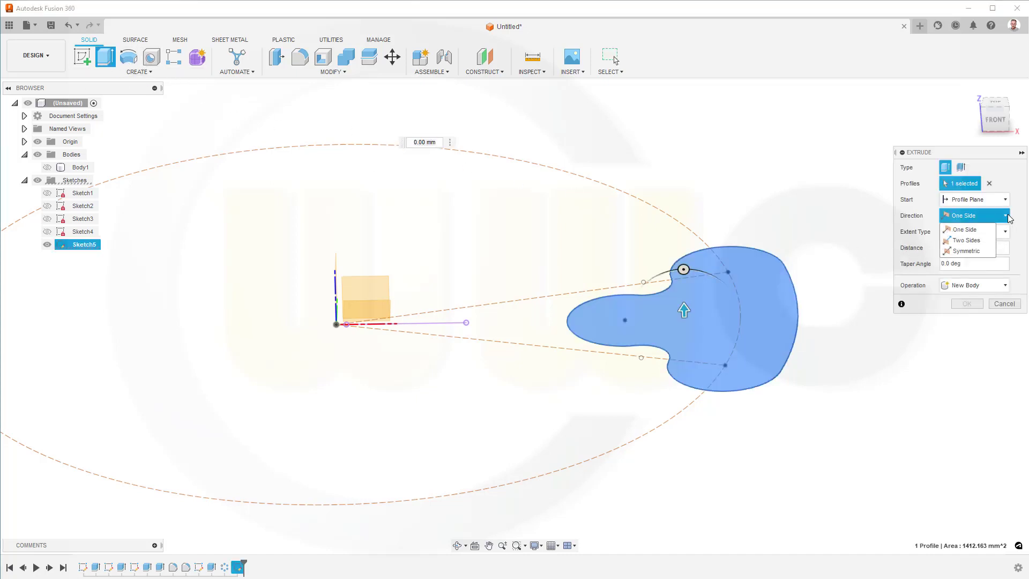
left_click(976, 250)
left_click(964, 247)
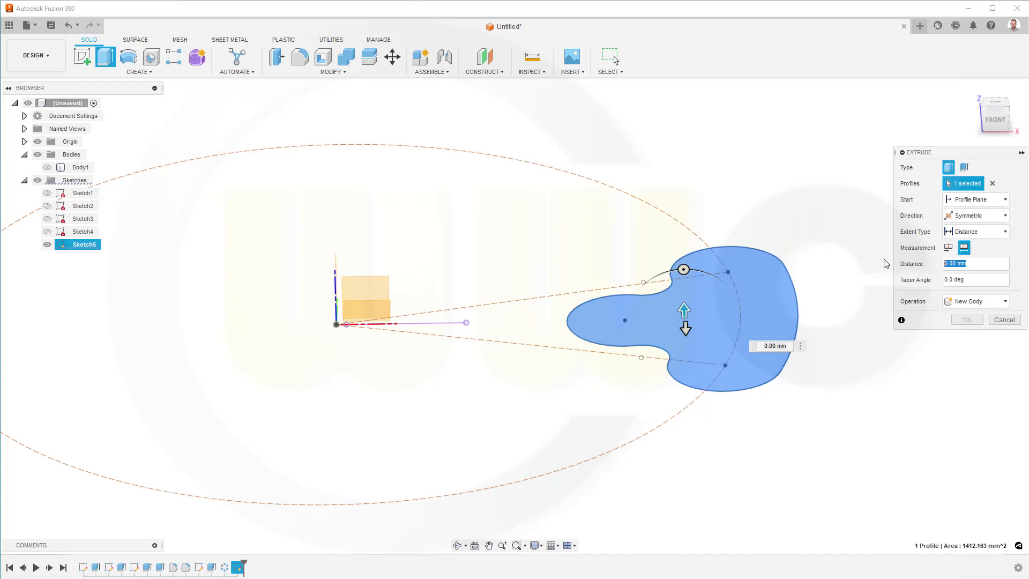
type("20")
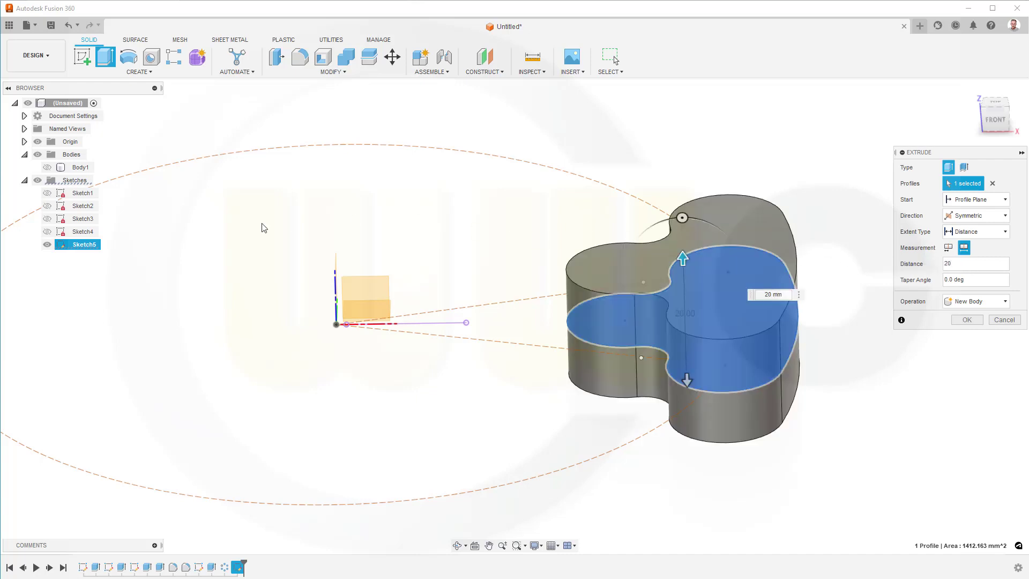
left_click(47, 167)
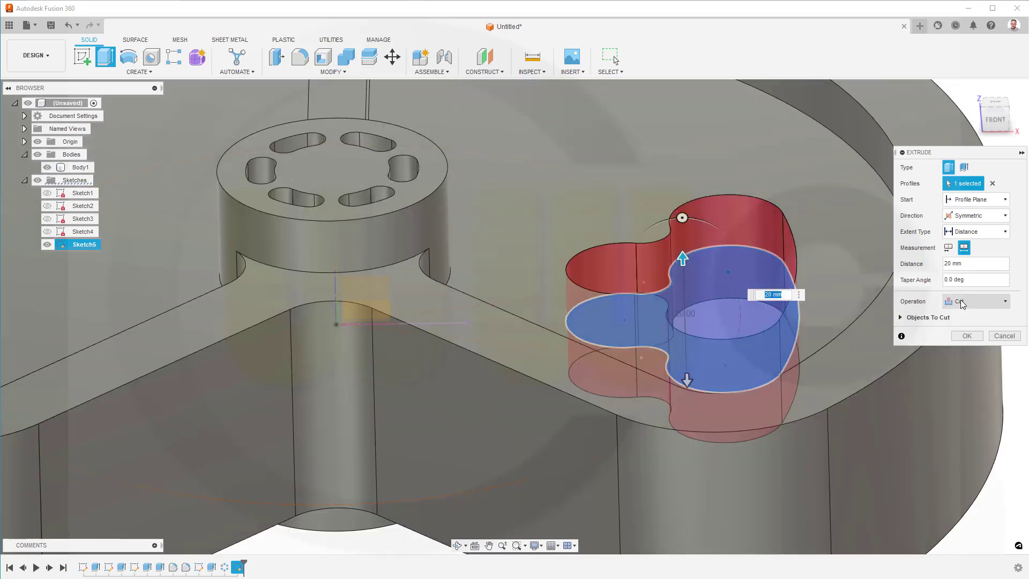
left_click(965, 336)
scroll(608, 259, "down", 1)
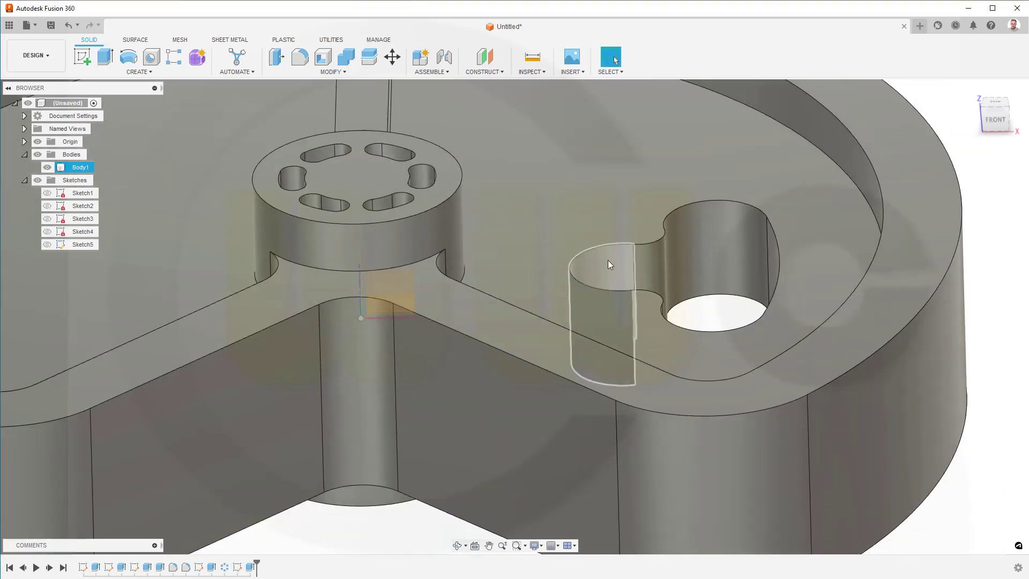
- Orbit and zoom so the whole flywheel is seen from above, then open the Create menu
scroll(609, 268, "down", 5)
middle_click_drag(608, 269, 483, 217, "shift")
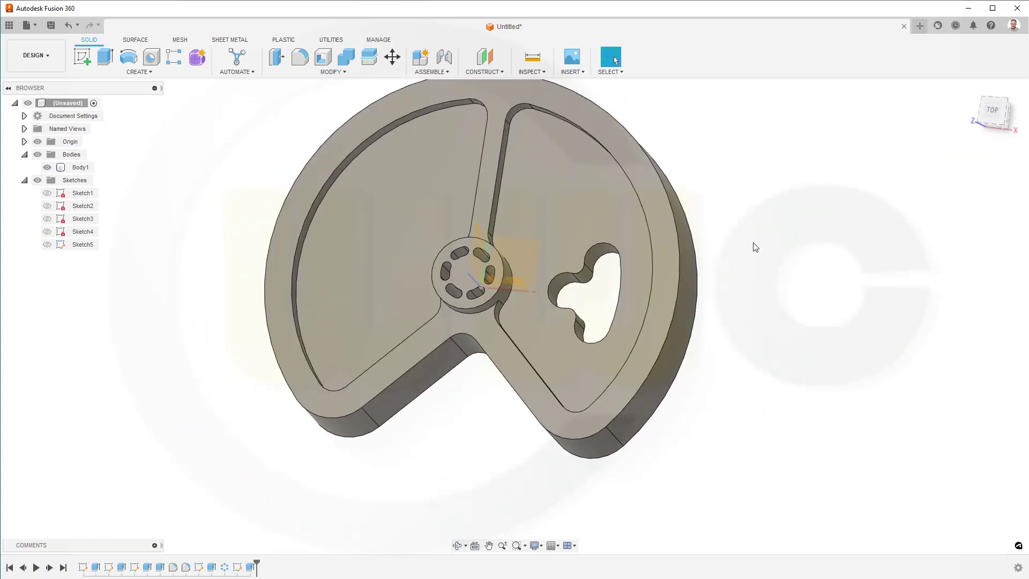
scroll(728, 268, "up", 5)
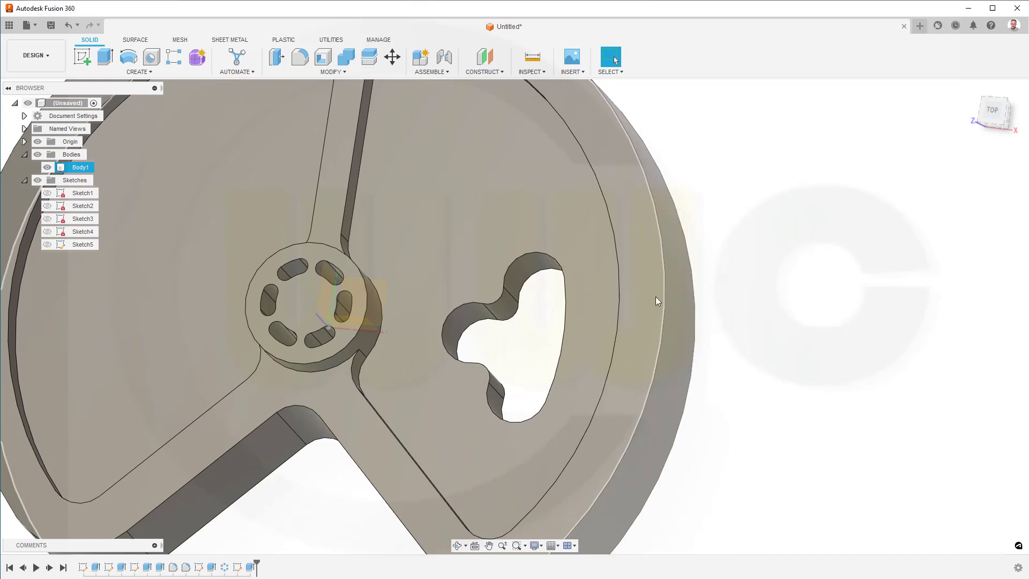
scroll(528, 326, "down", 3)
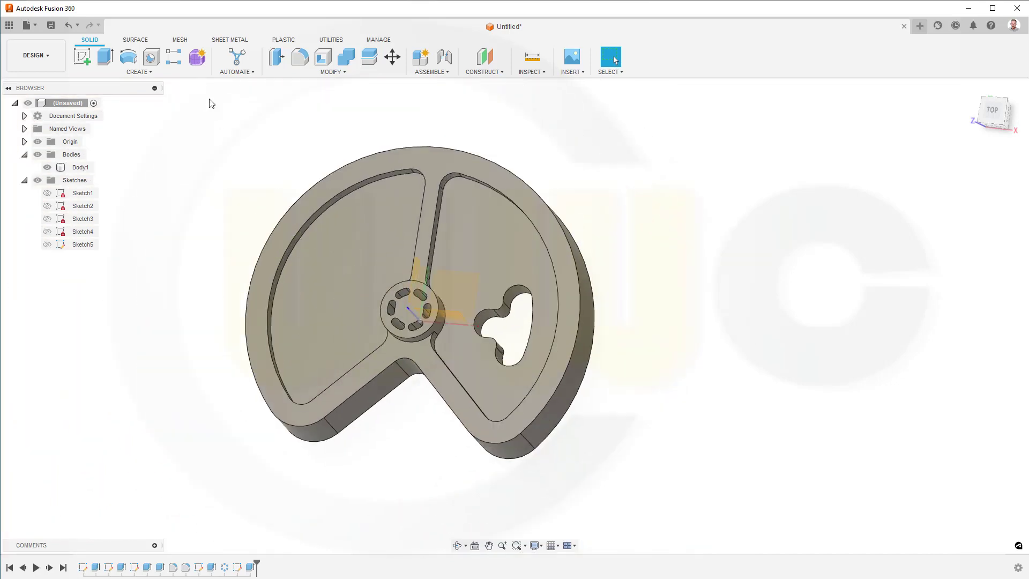
left_click(151, 72)
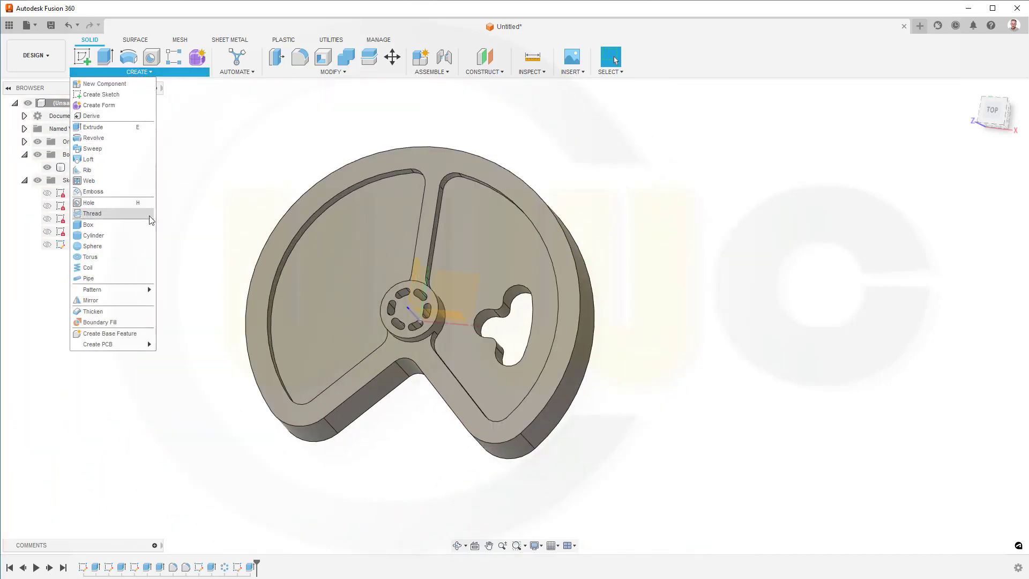
- Start a circular pattern of the trefoil cut feature (Extrude6) around the hub's centre axis
mouse_move(126, 295)
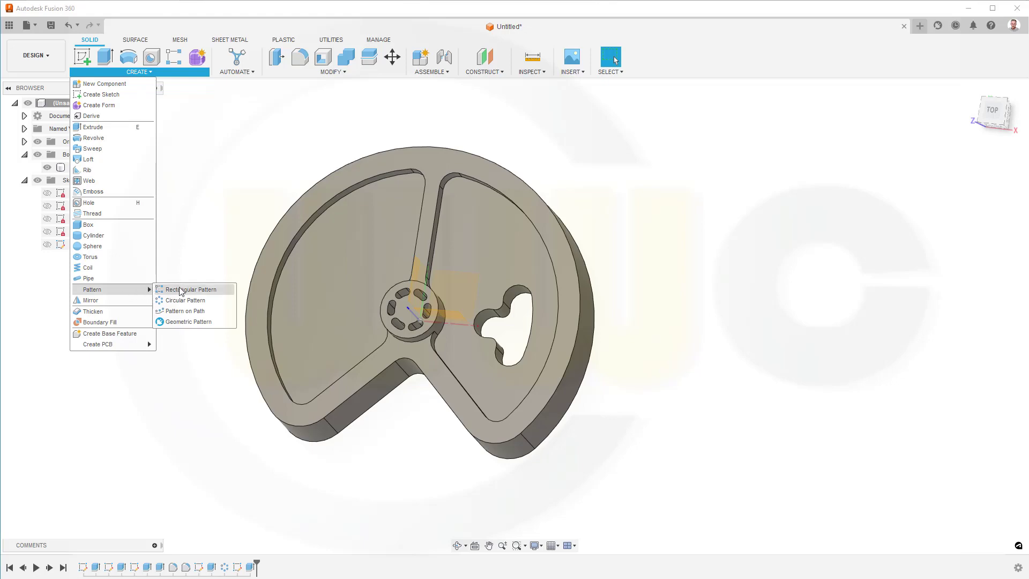
left_click(185, 300)
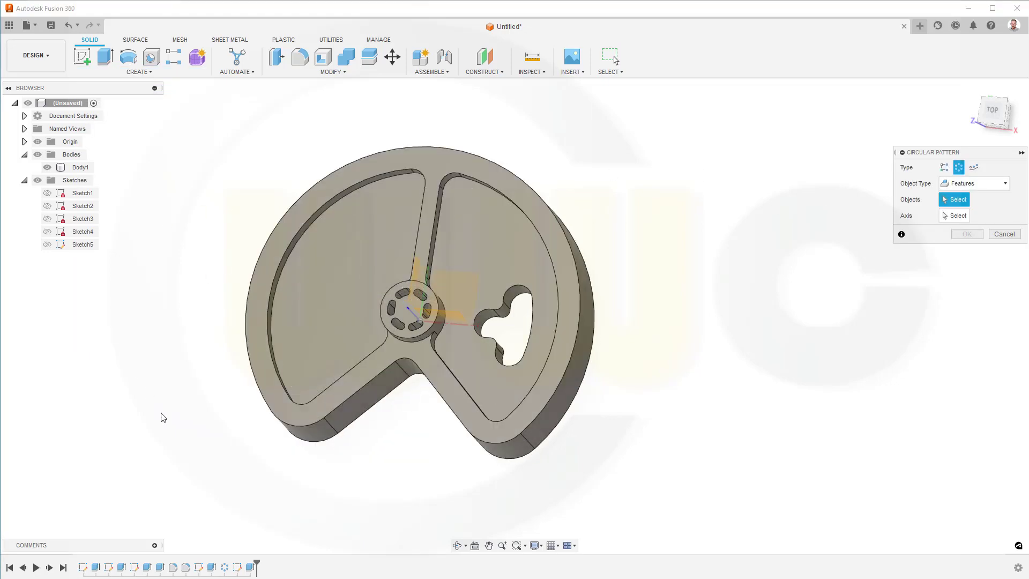
left_click(250, 567)
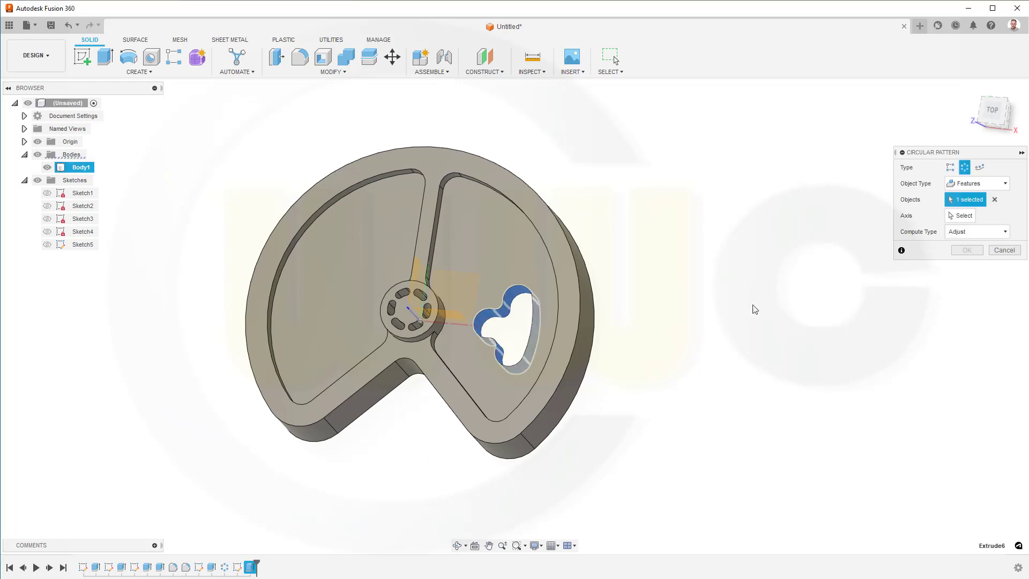
left_click(961, 216)
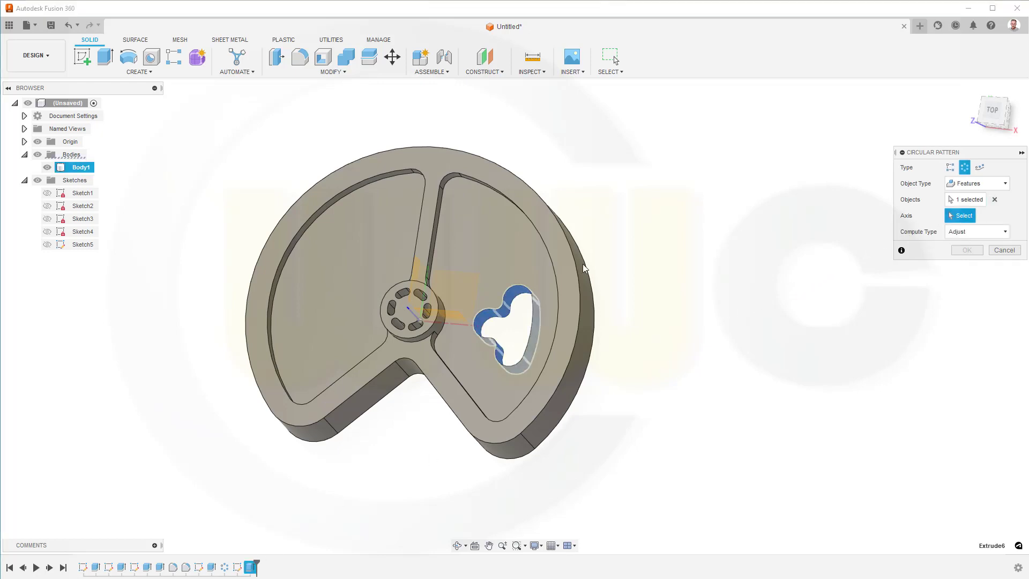
left_click(413, 314)
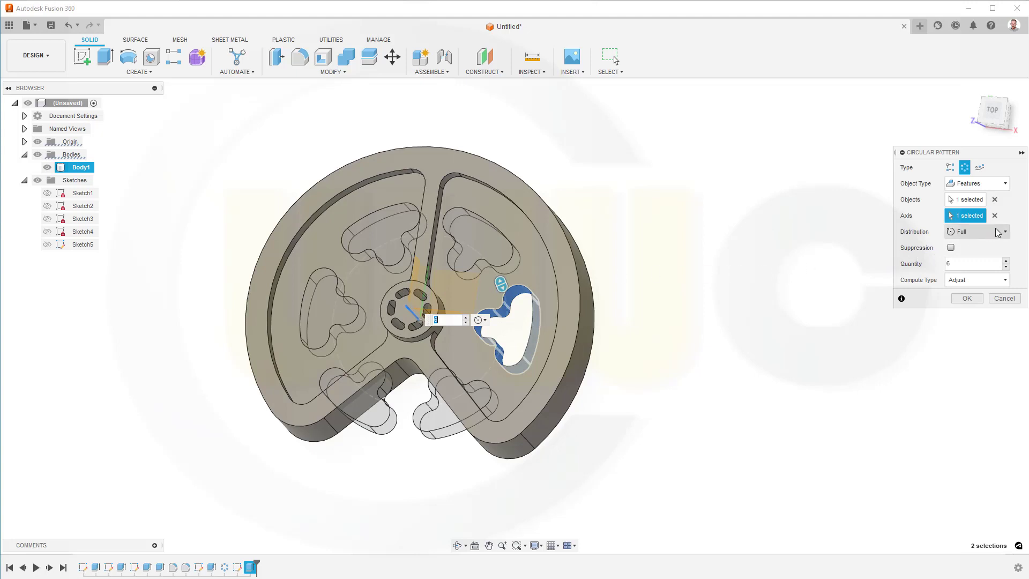
- Set the pattern to Partial distribution, 54° angle and quantity 2, and apply it
left_click(1003, 234)
left_click(968, 253)
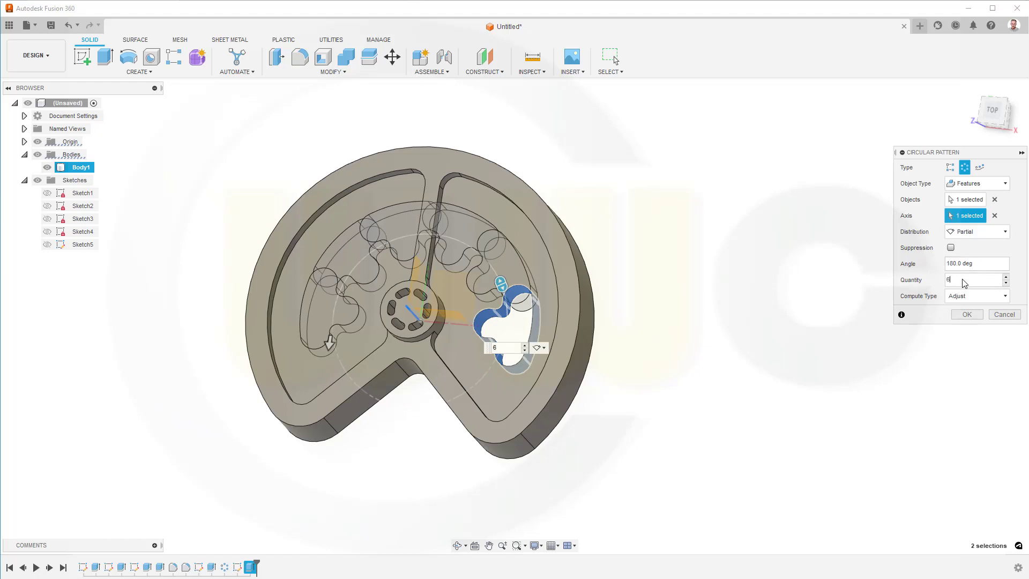
key("BackSpace")
left_click(977, 262)
type("54")
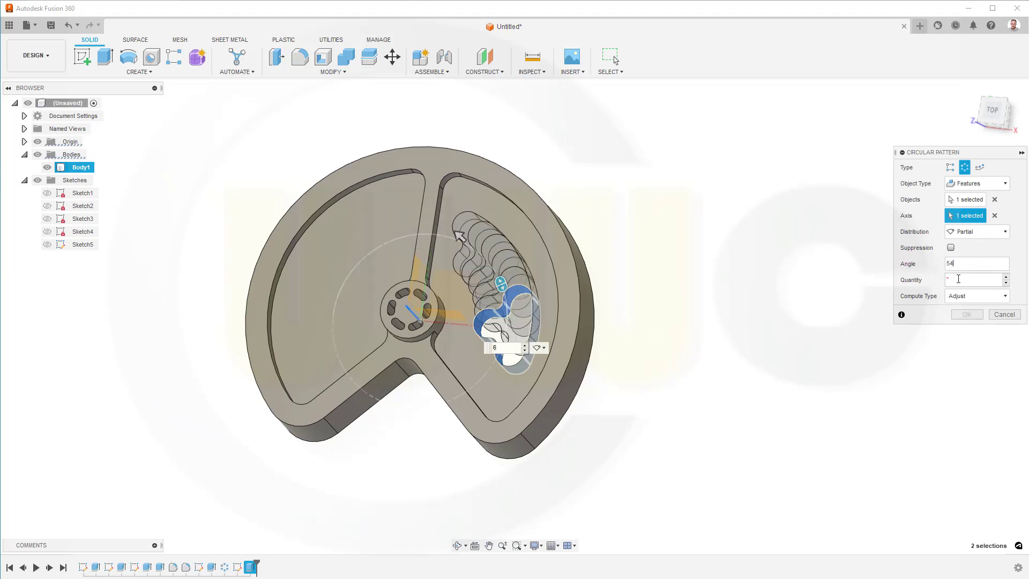
left_click(958, 279)
left_click(966, 283)
key("Caps_Lock")
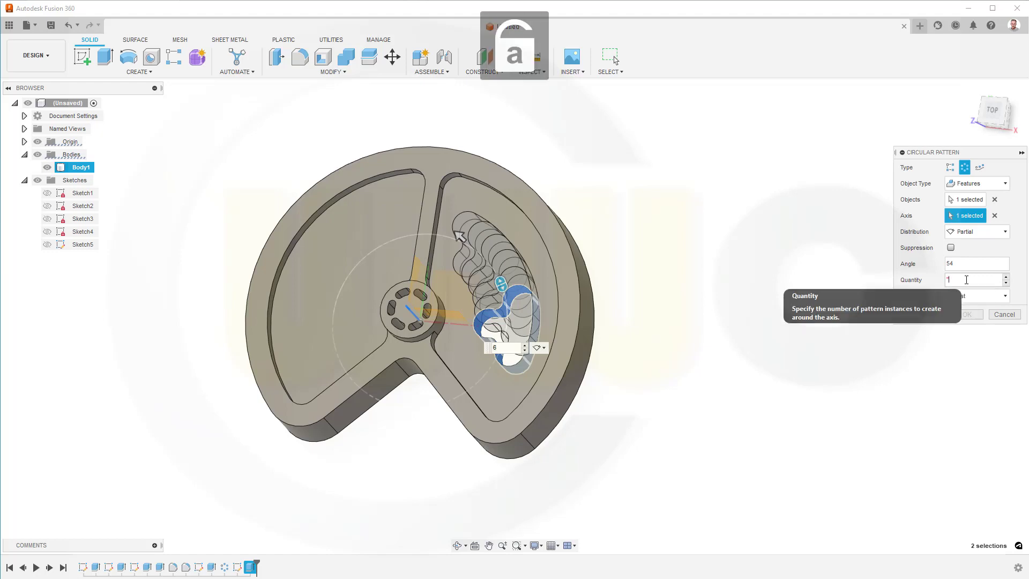
type("2")
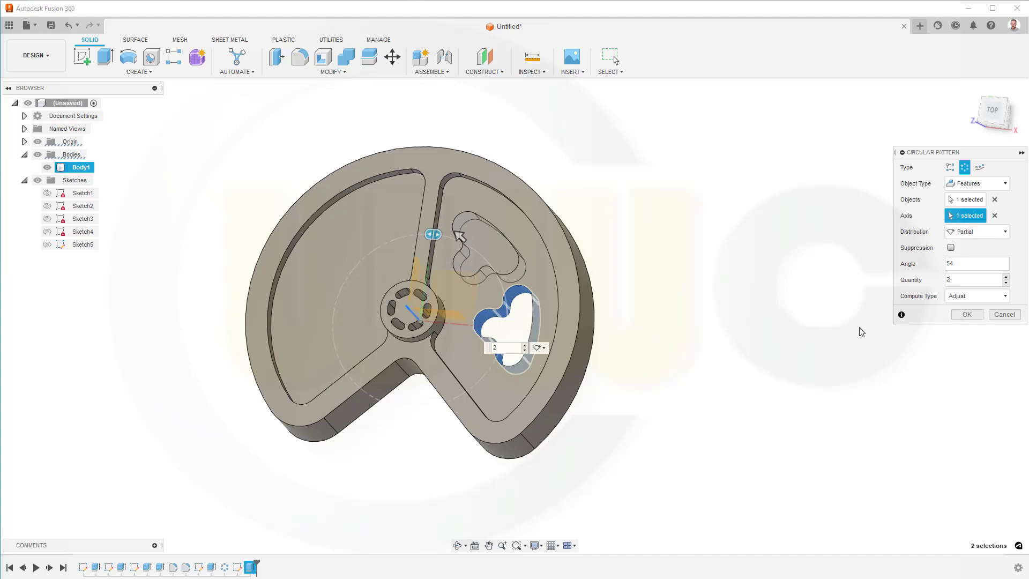
left_click(966, 314)
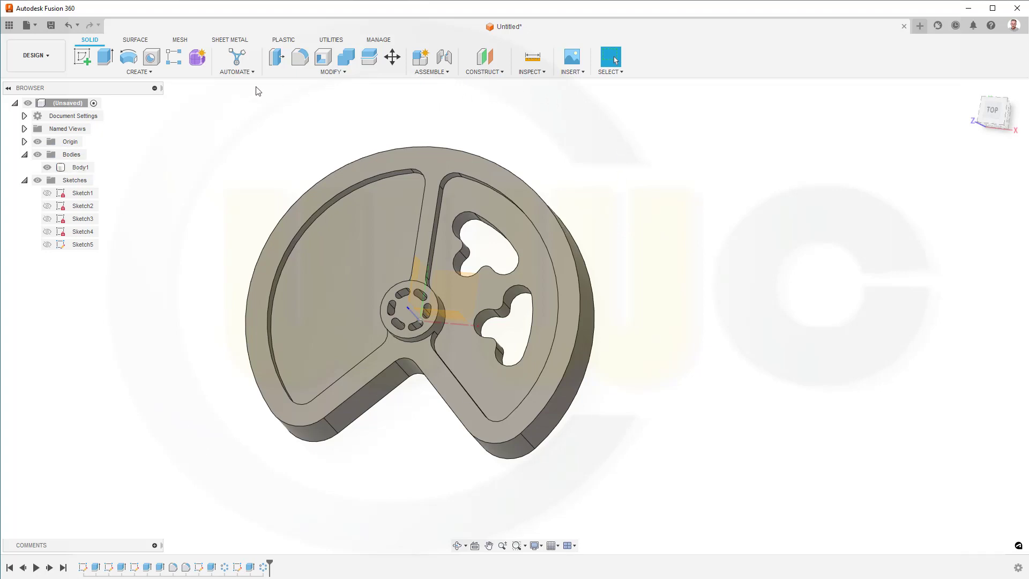
- Mirror both trefoil cutout features across the vertical origin plane, using Object Type Features
left_click(152, 73)
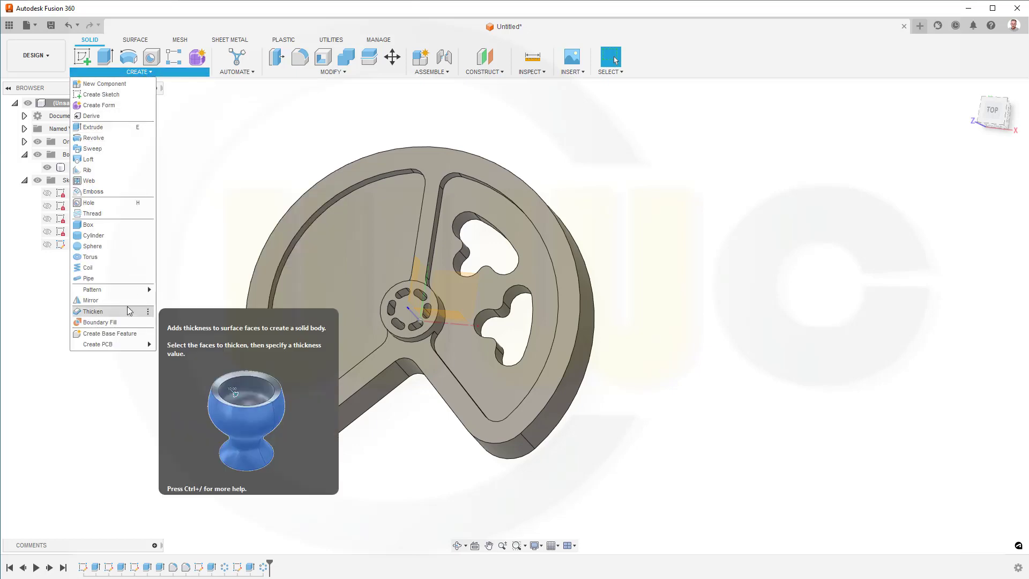
left_click(105, 299)
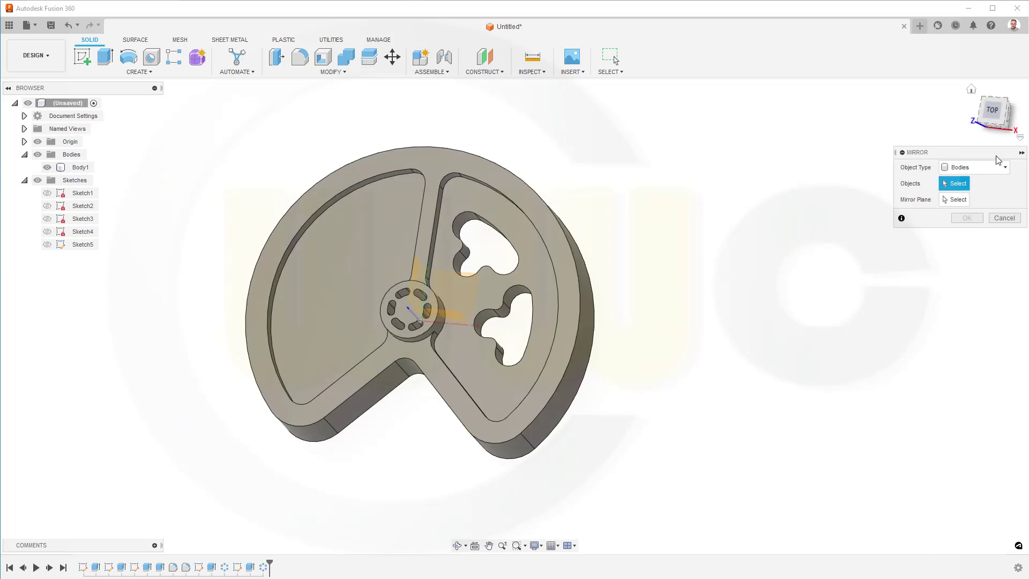
left_click(973, 168)
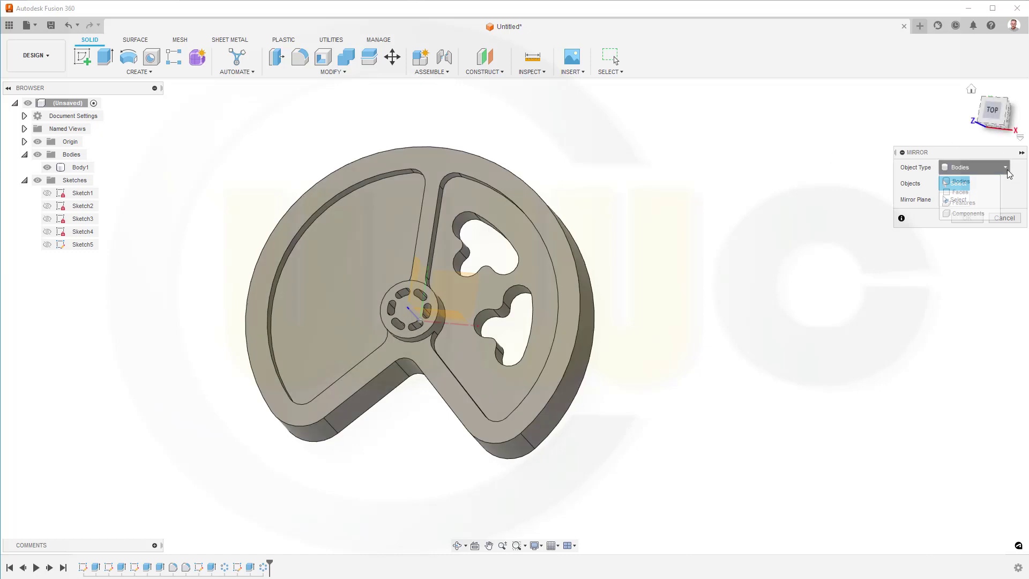
left_click(963, 203)
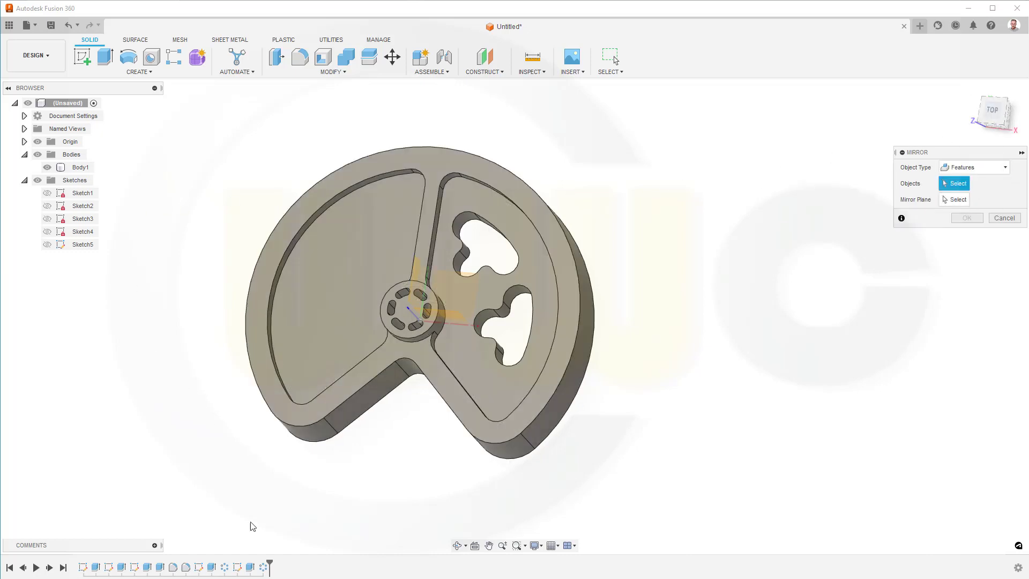
left_click(250, 567)
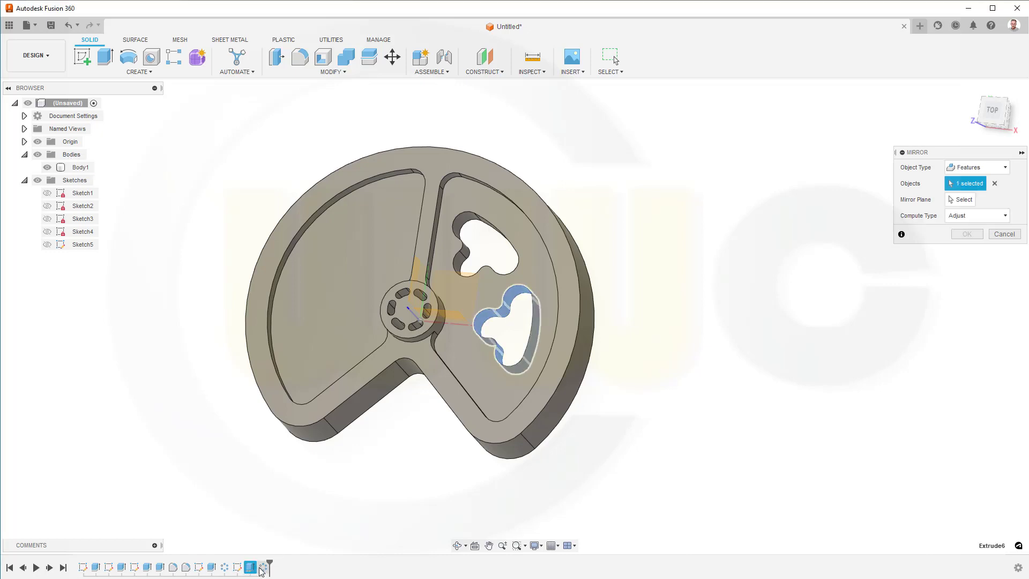
left_click(264, 567)
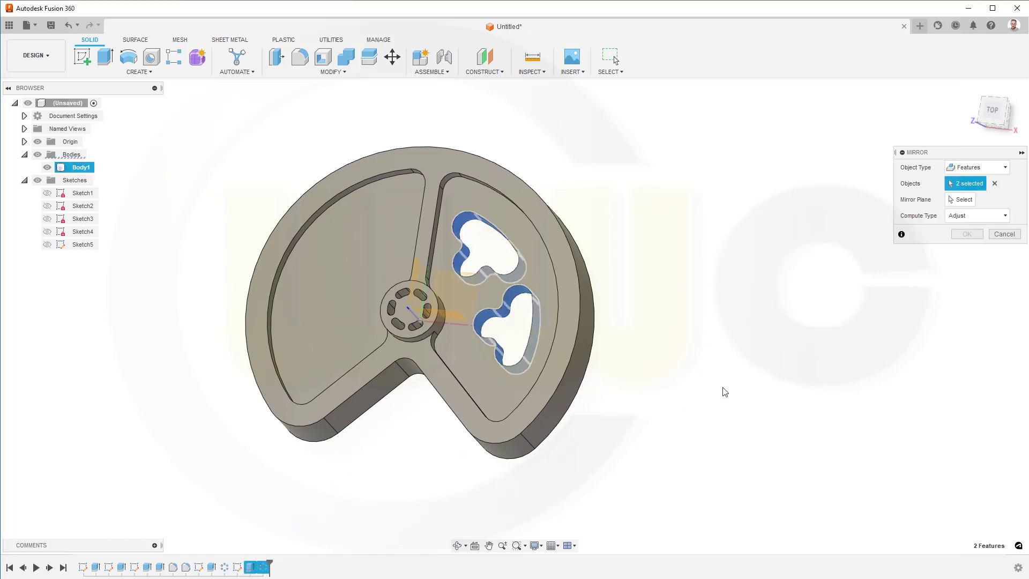
left_click(960, 200)
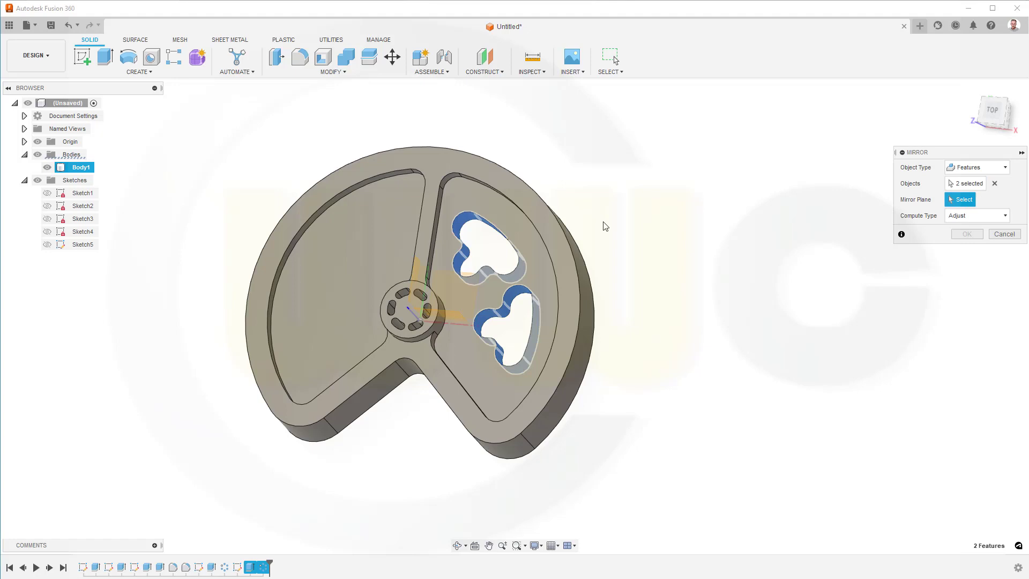
left_click(416, 268)
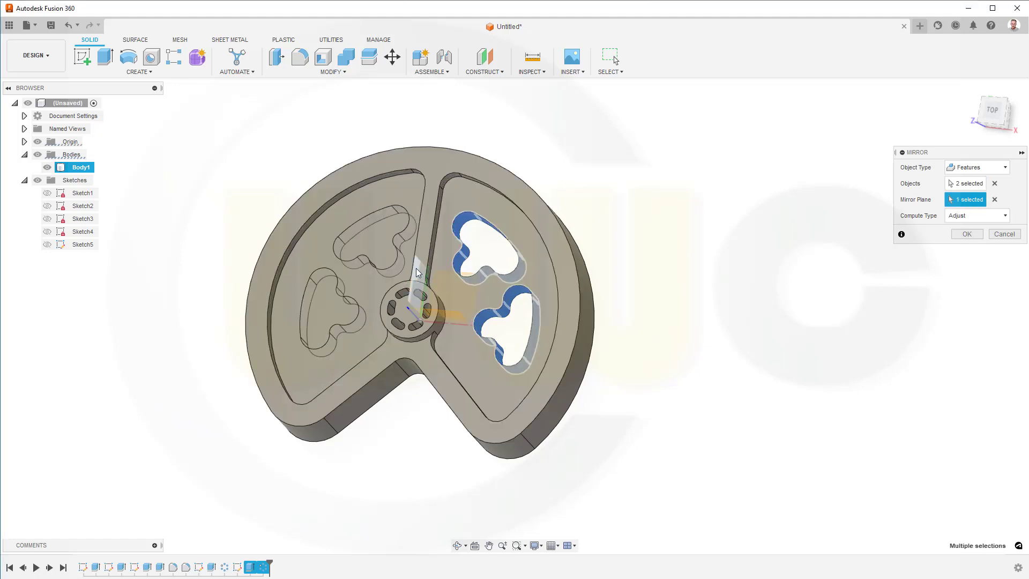
left_click(968, 233)
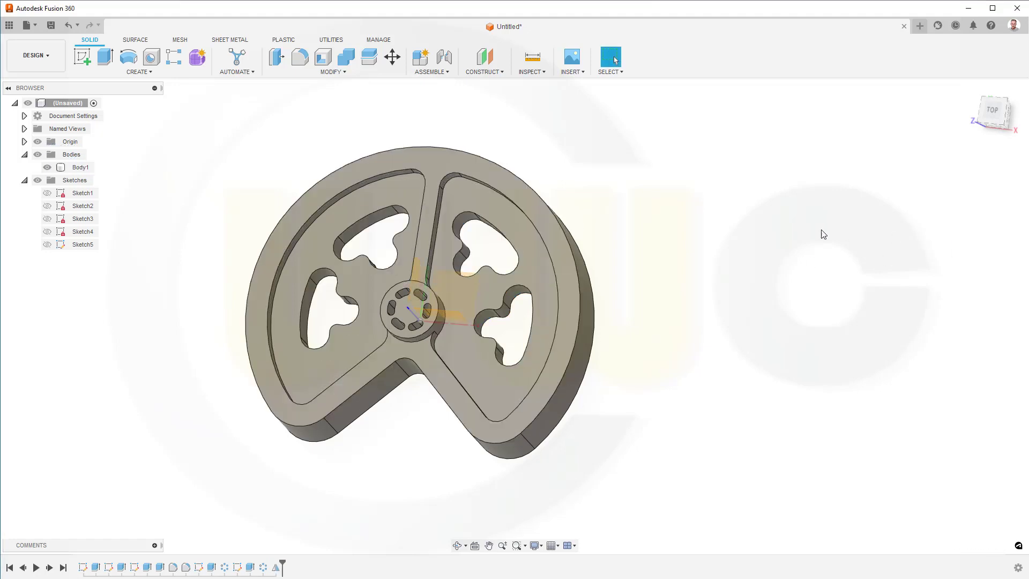
- Create and finish an empty sketch on the hub face, then cancel a started Hole command
left_click(82, 56)
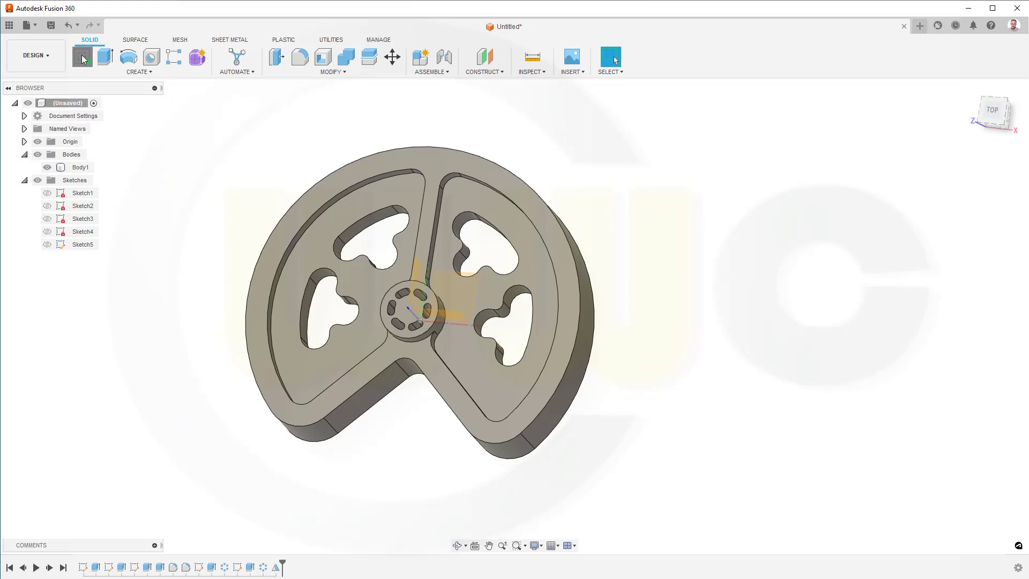
left_click(408, 315)
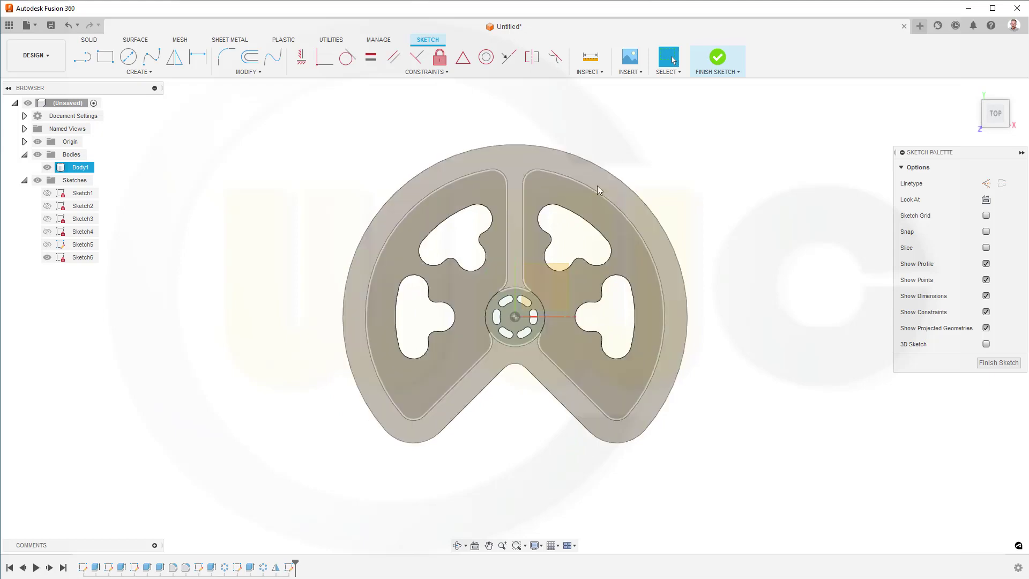
left_click(997, 363)
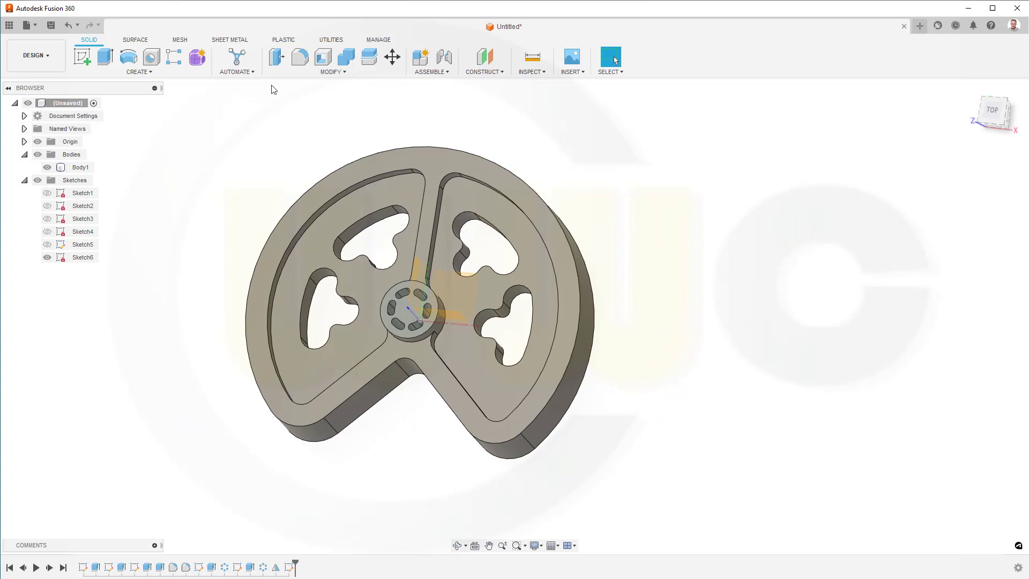
left_click(152, 57)
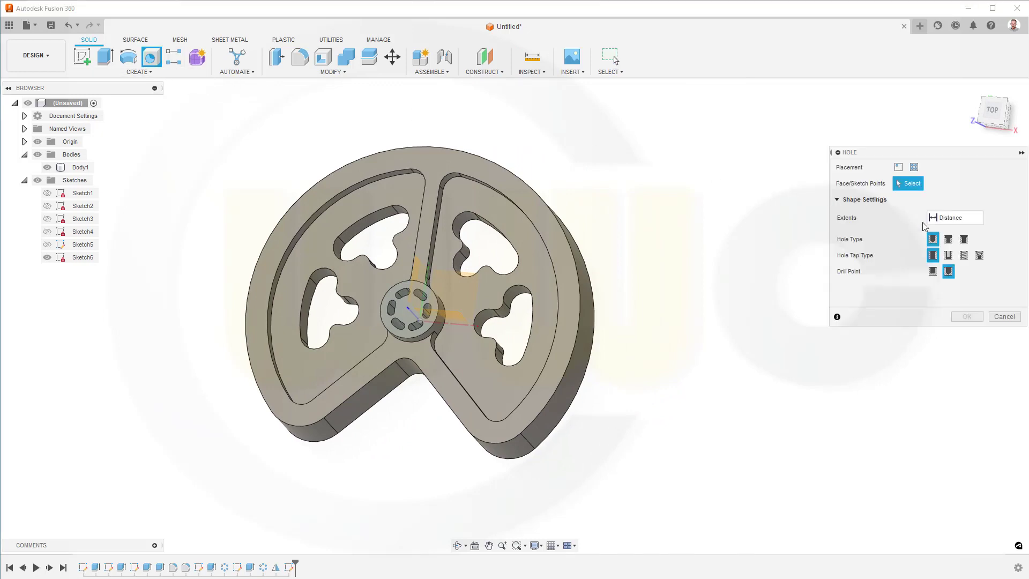
left_click(1004, 316)
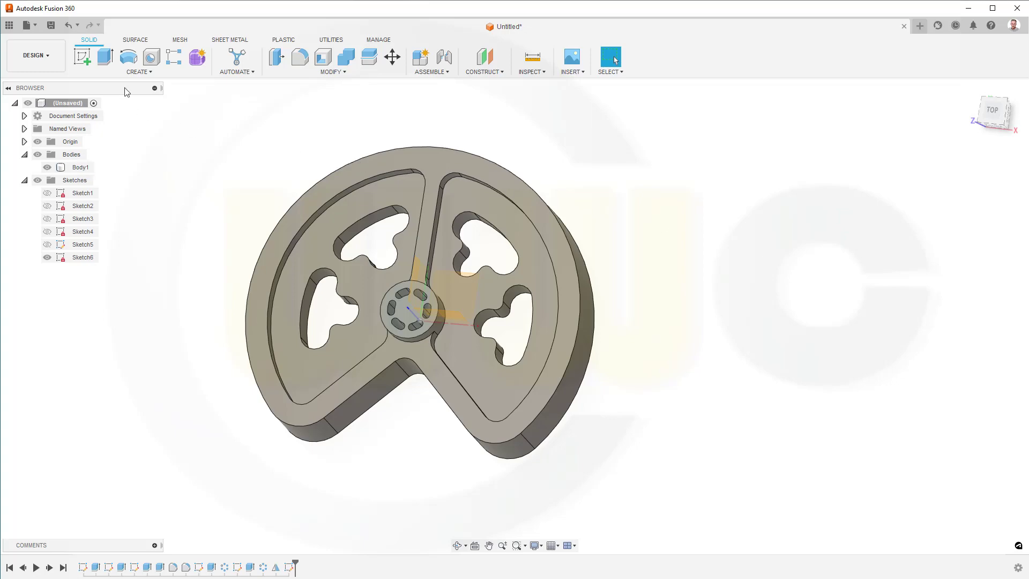
- Start a new sketch on the hub face, place a single point at its centre, and finish it
left_click(82, 57)
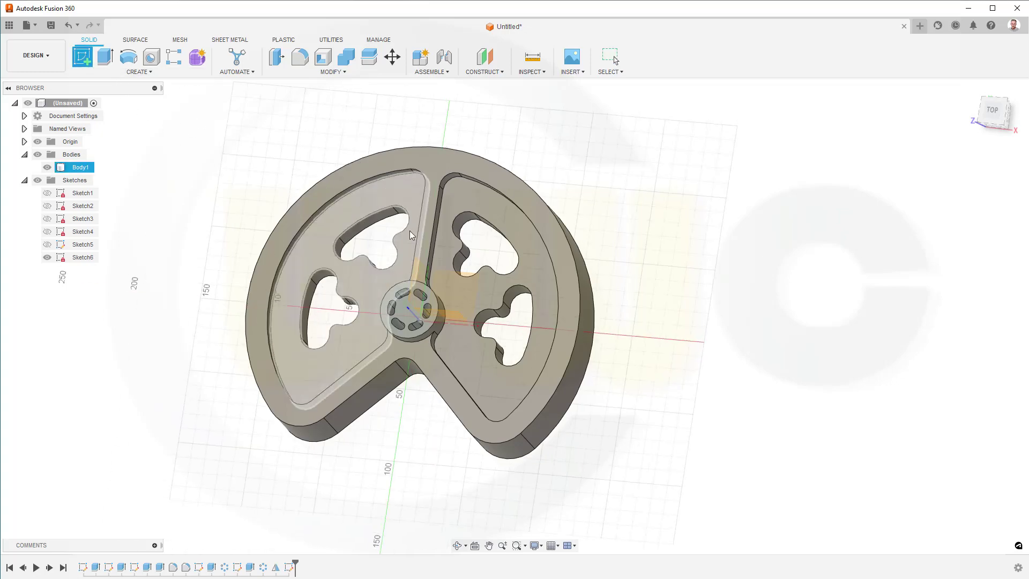
left_click(418, 302)
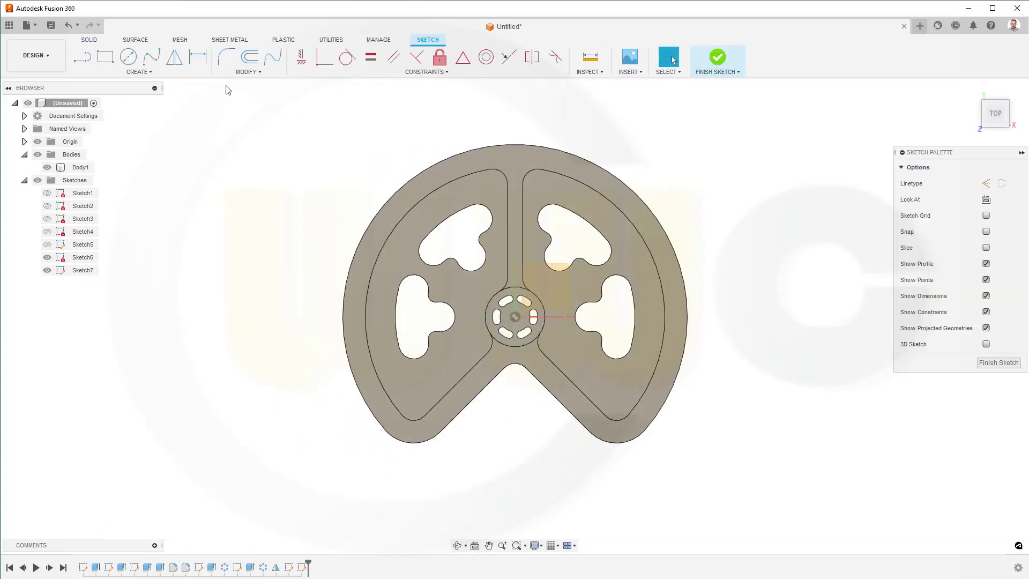
left_click(152, 72)
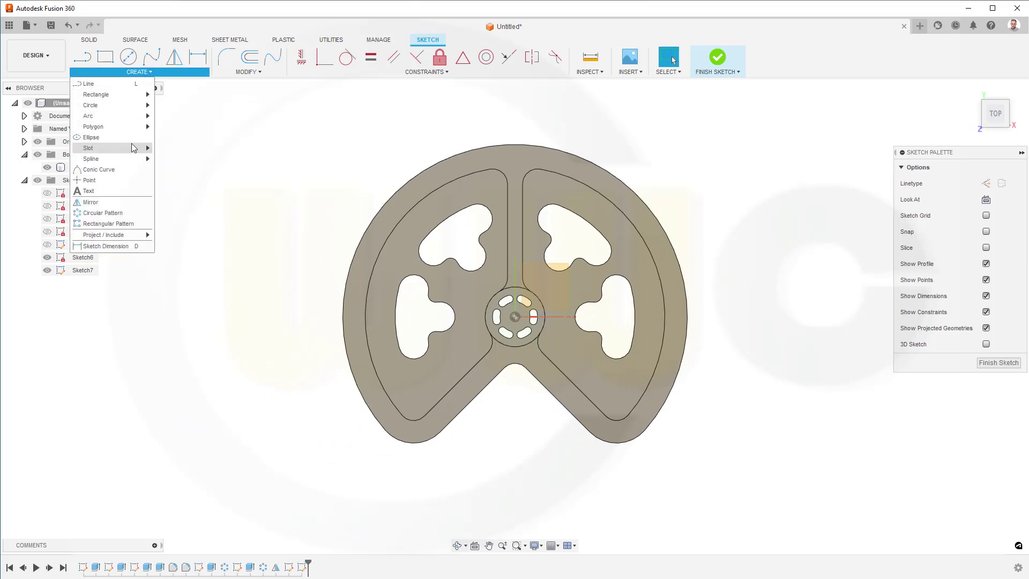
mouse_move(119, 158)
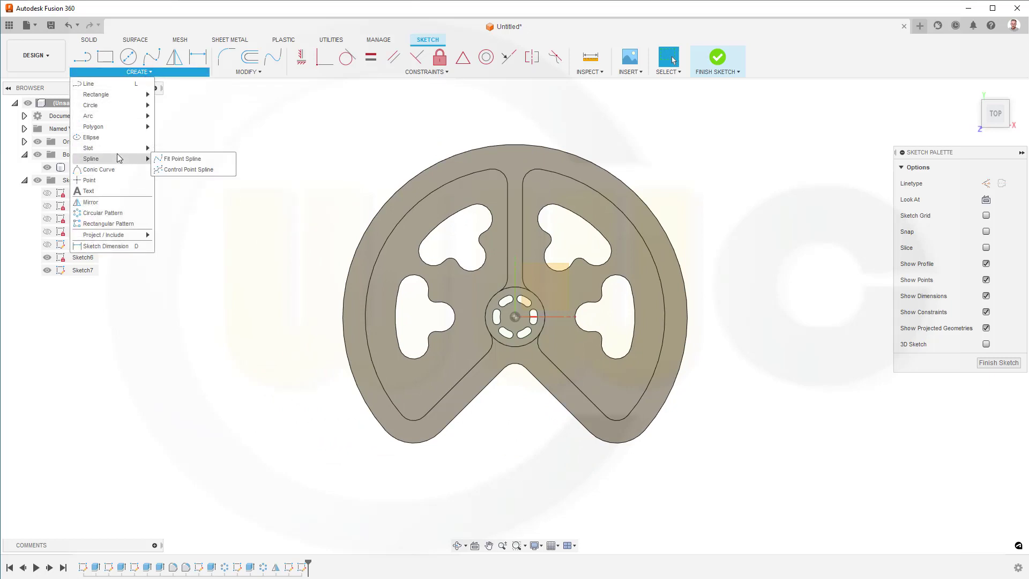
left_click(99, 180)
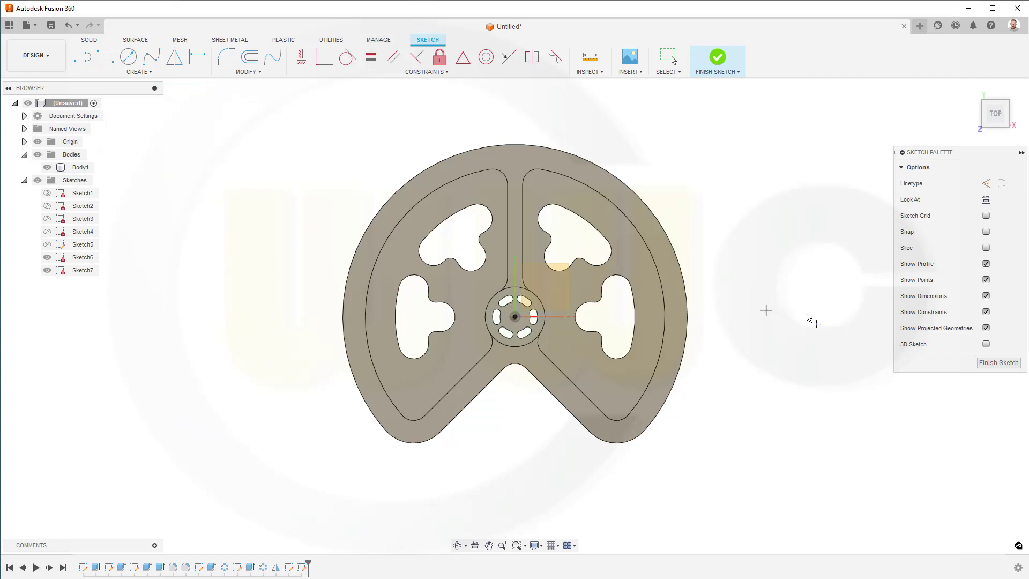
left_click(998, 362)
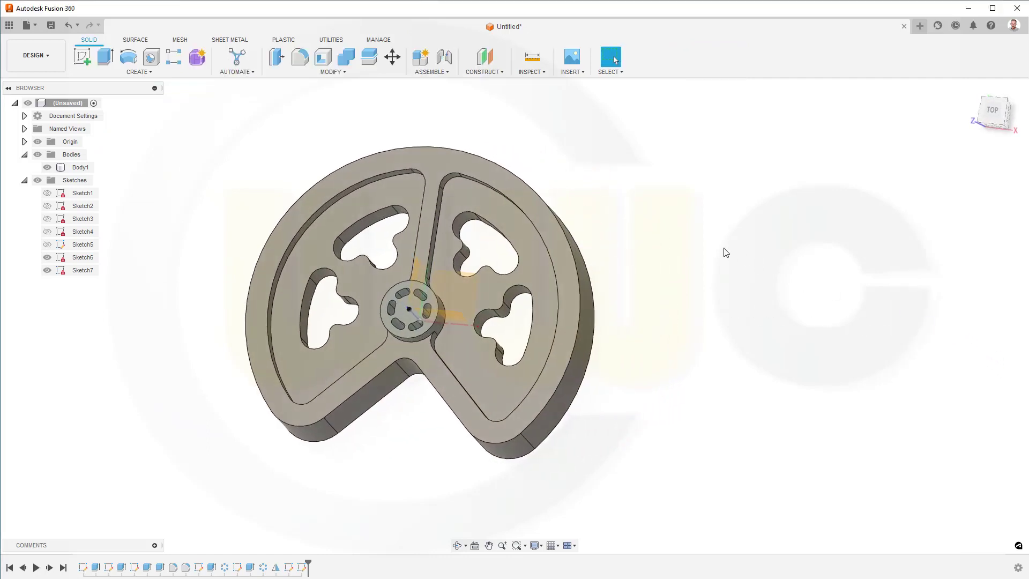
- Place a hole at the hub's centre point with Extents set to All and 12 mm diameter
left_click(156, 57)
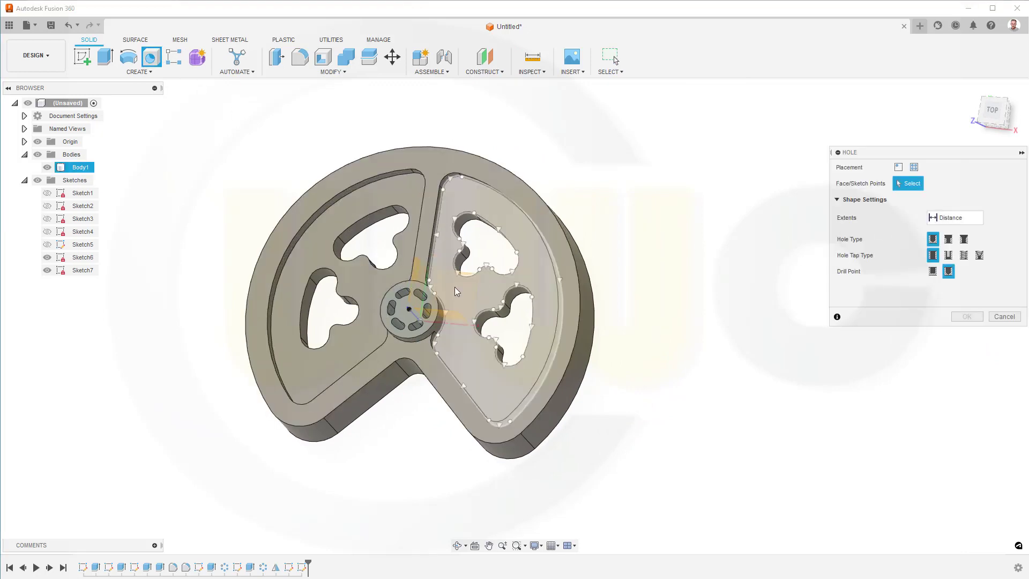
left_click(409, 310)
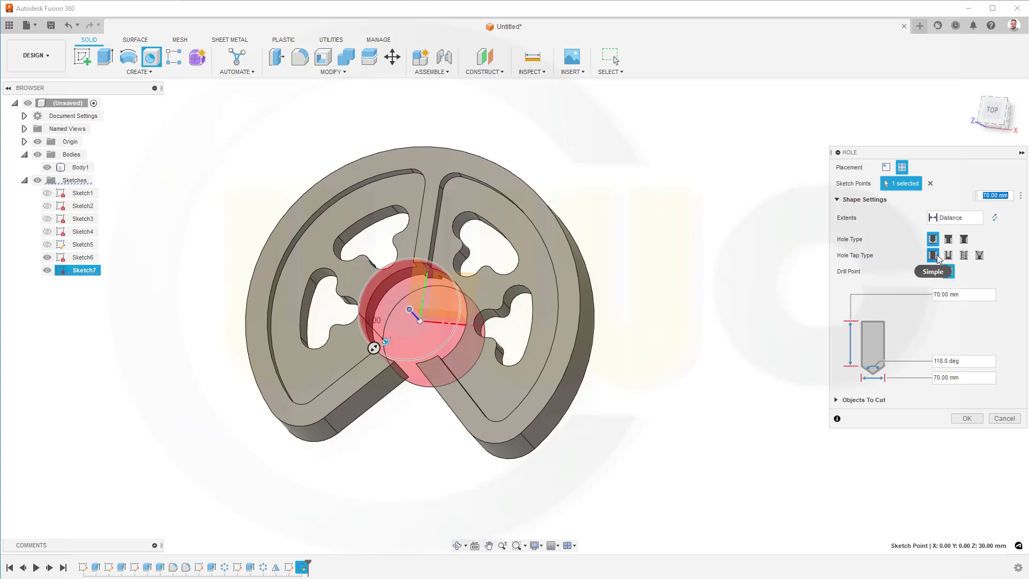
left_click(978, 220)
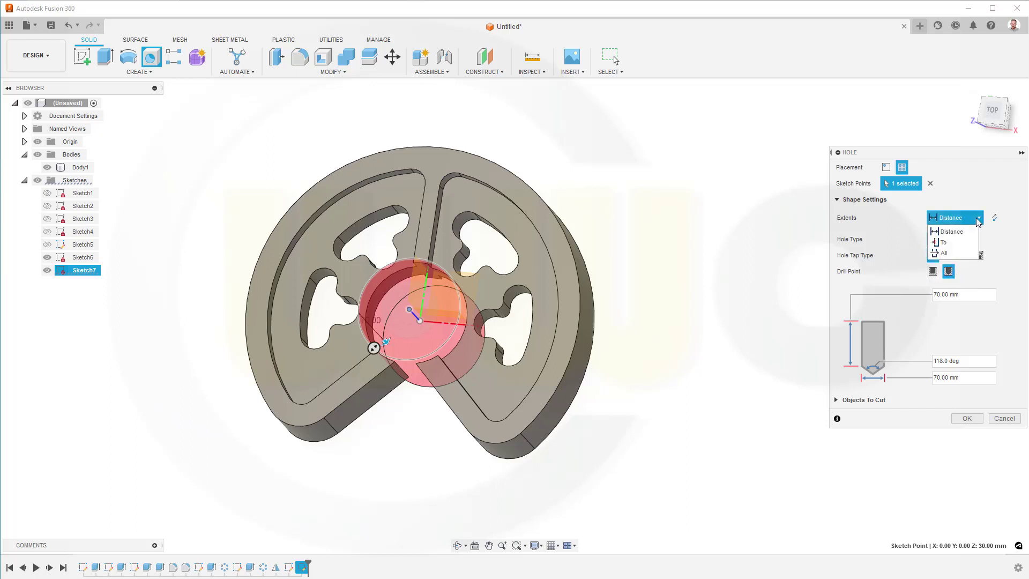
left_click(956, 251)
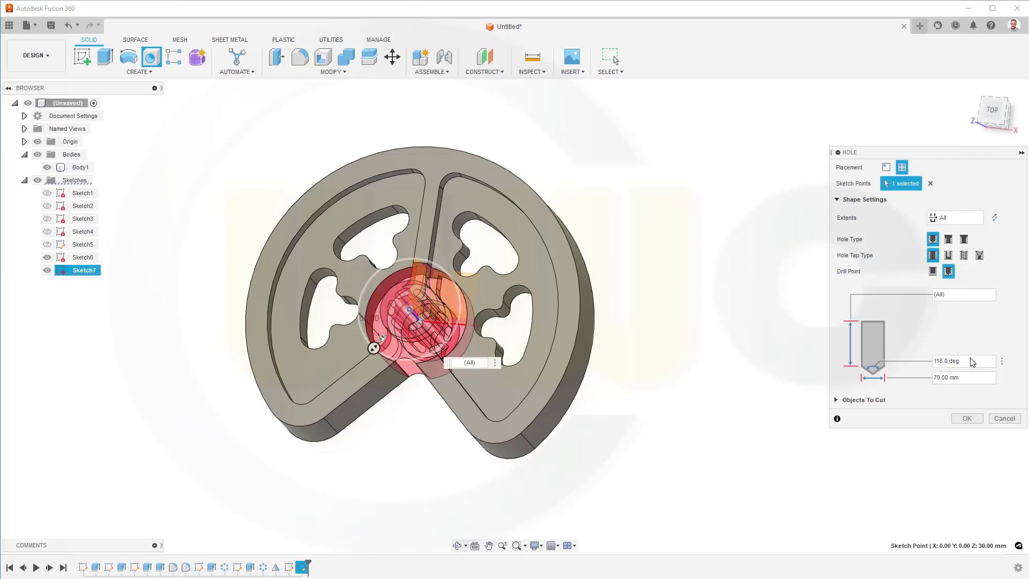
left_click_drag(971, 358, 914, 357)
type("1")
left_click(958, 381)
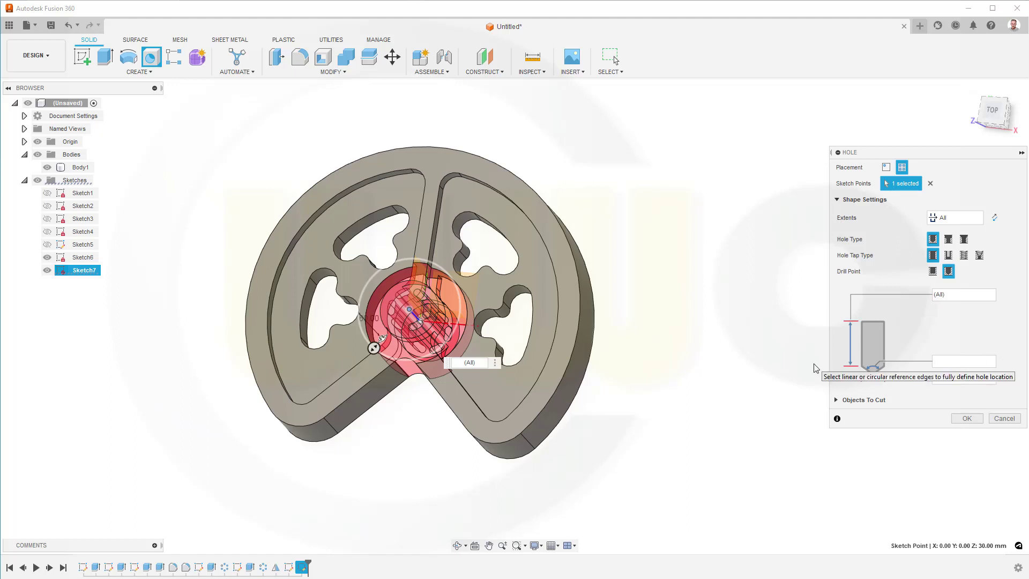
type("12")
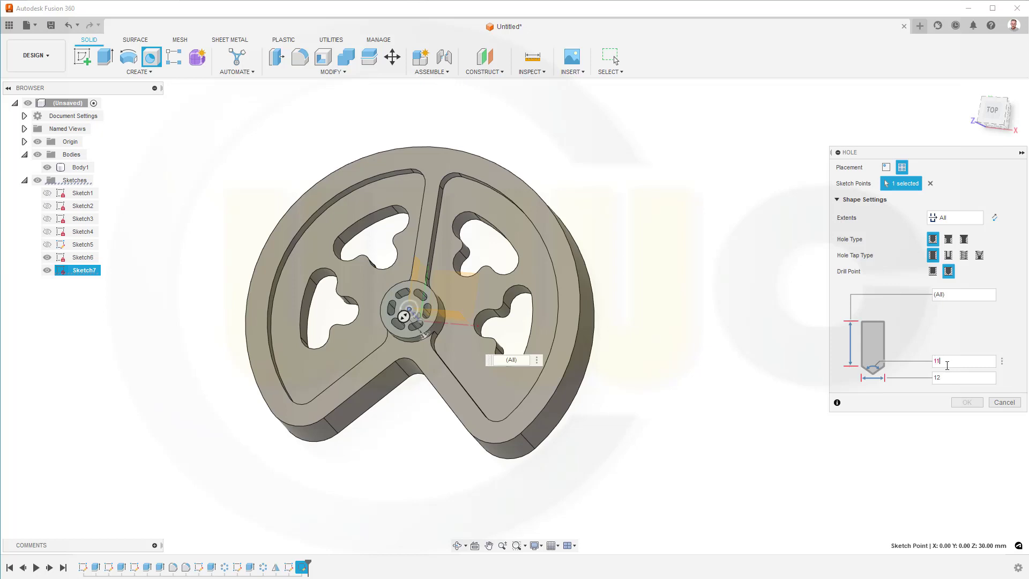
left_click(963, 419)
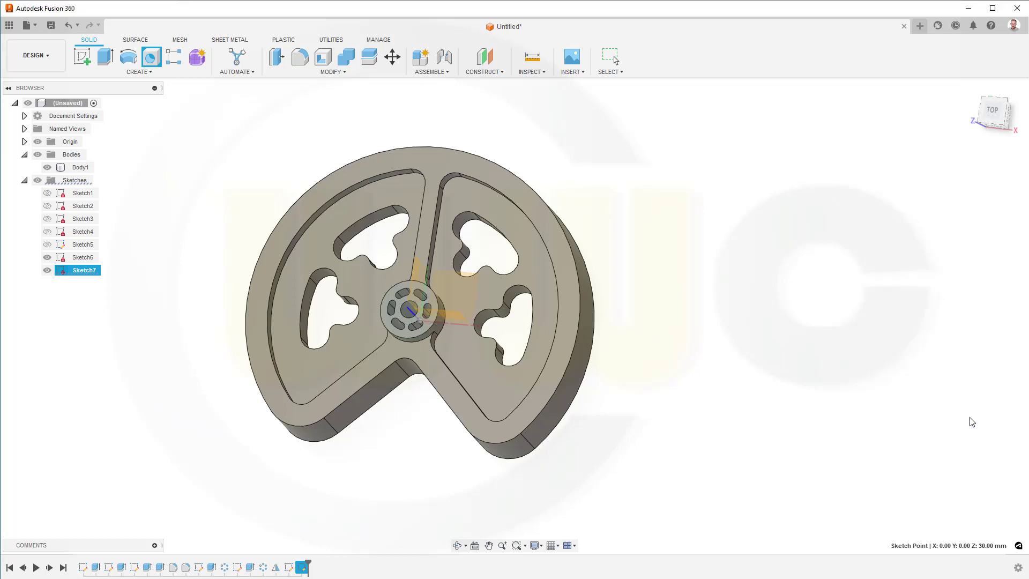
middle_click_drag(705, 384, 649, 346, "shift")
left_click(236, 269)
middle_click_drag(236, 269, 410, 272, "shift")
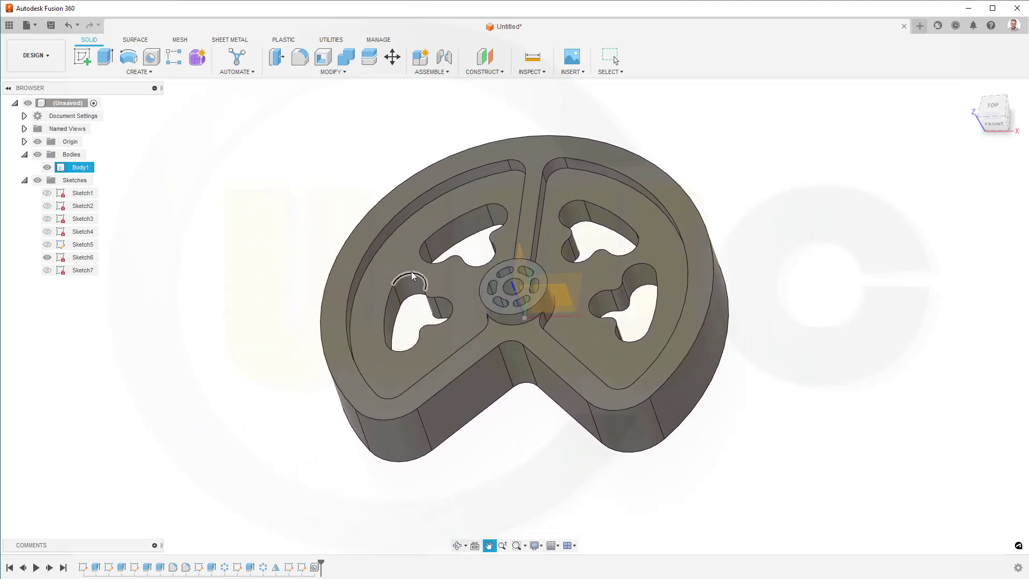
left_click(532, 413)
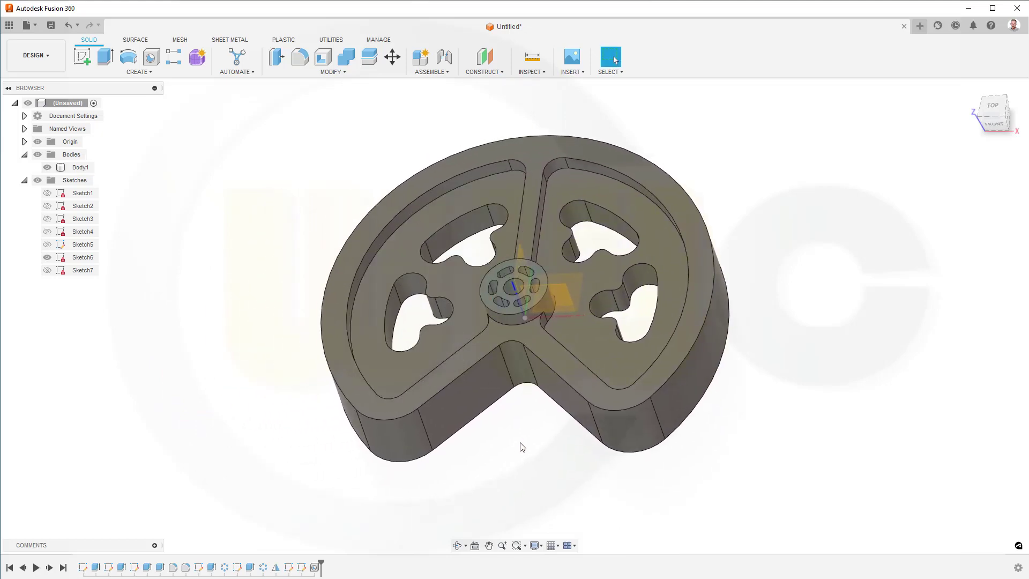
mouse_move(523, 448)
middle_mouse_down("shift")
mouse_move(473, 425)
mouse_move(496, 471)
mouse_move(490, 456)
mouse_move(519, 409)
mouse_move(523, 469)
mouse_move(473, 455)
mouse_move(517, 460)
mouse_move(482, 450)
mouse_move(471, 466)
mouse_move(526, 464)
middle_mouse_up("shift")
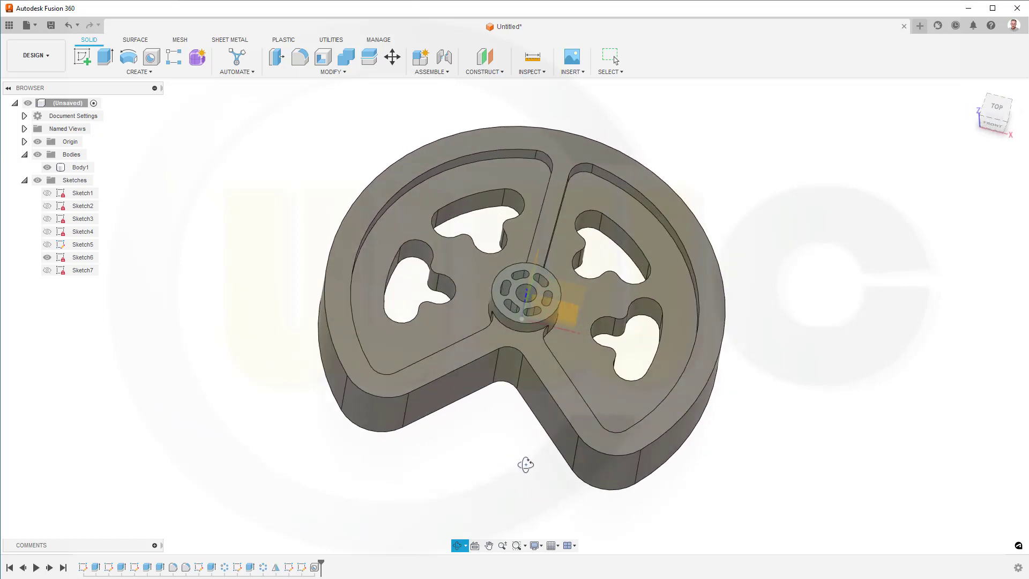